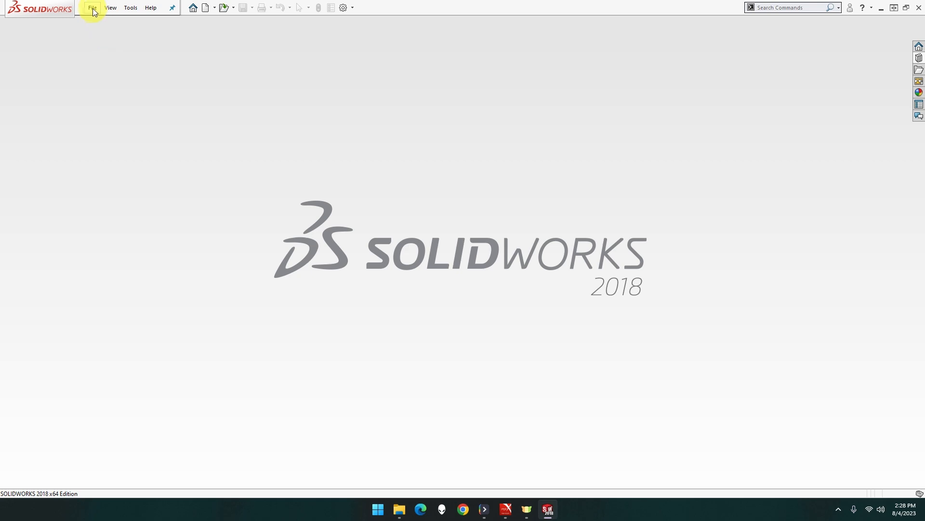
# Create a new part from the Part MMGS template and start a sketch on the Front Plane.
pyautogui.click(92, 9)
pyautogui.click(105, 24)
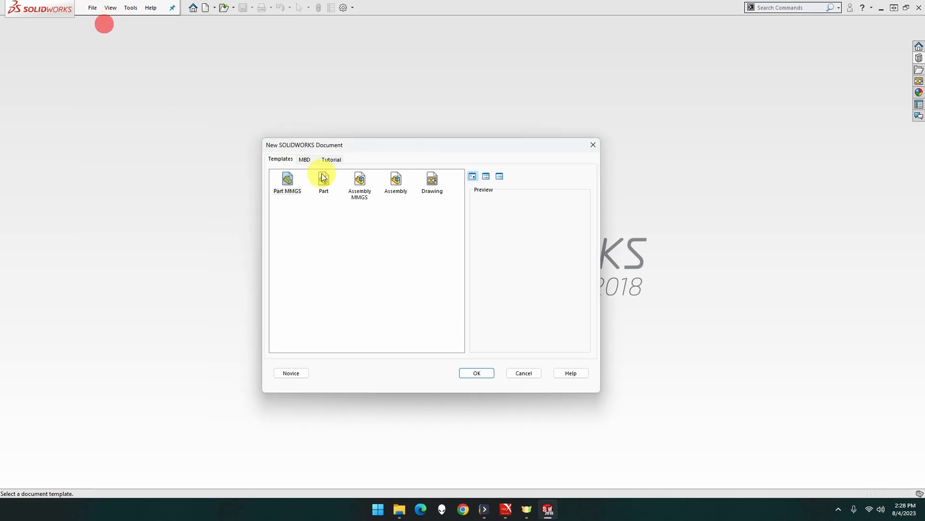
pyautogui.doubleClick(290, 185)
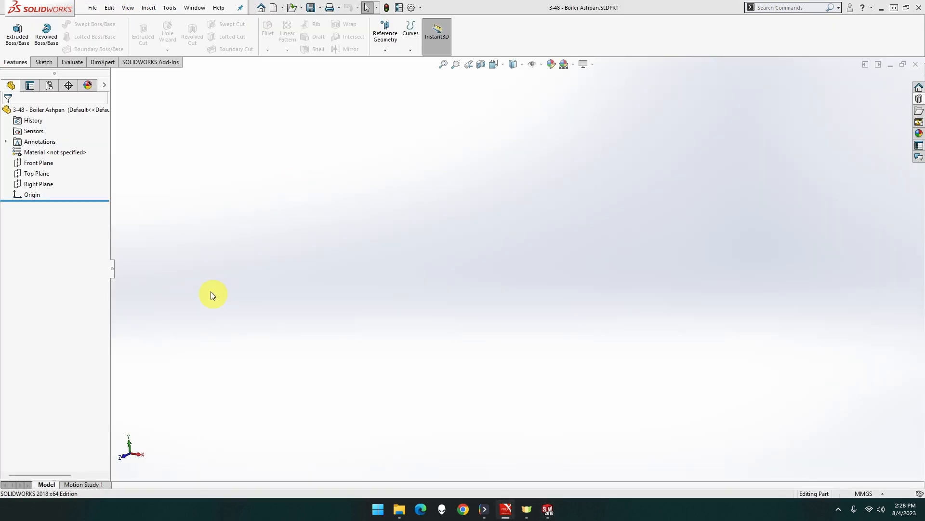
pyautogui.rightClick(48, 164)
pyautogui.click(105, 151)
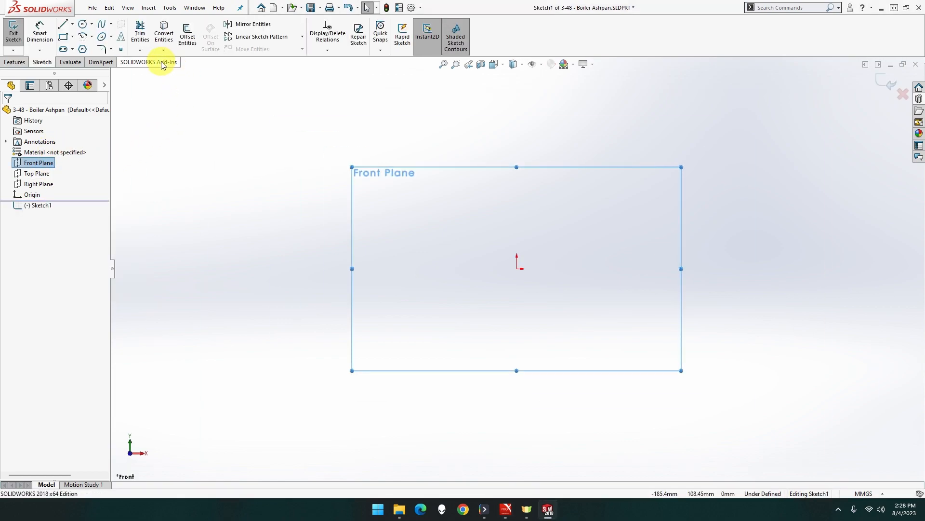
# Sketch a horizontal line about 96 mm long leftward from the origin, continued by a tangent corner arc and a vertical line about 61 mm high.
pyautogui.click(63, 24)
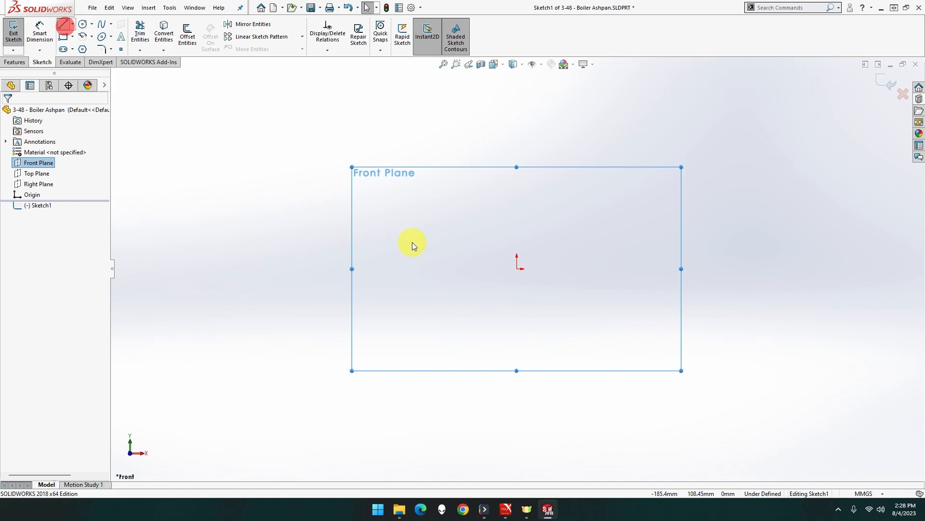
pyautogui.click(516, 268)
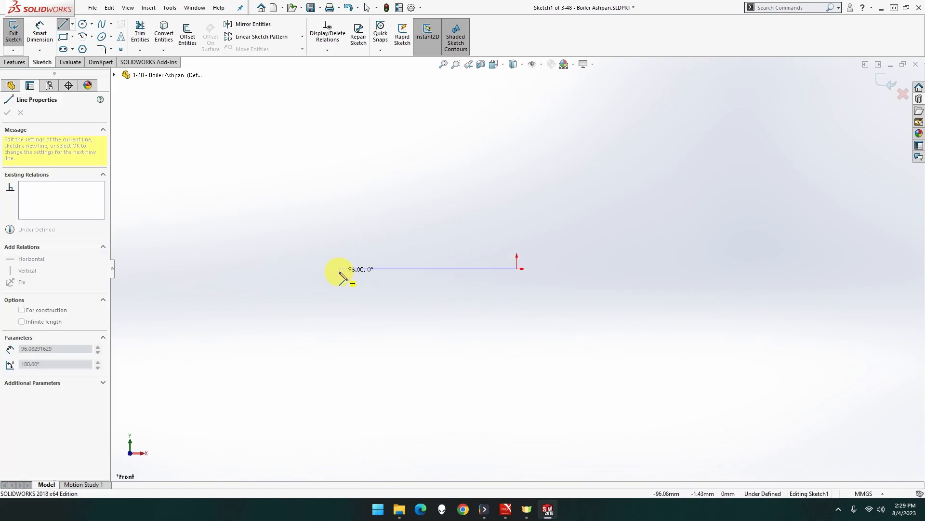
pyautogui.click(338, 268)
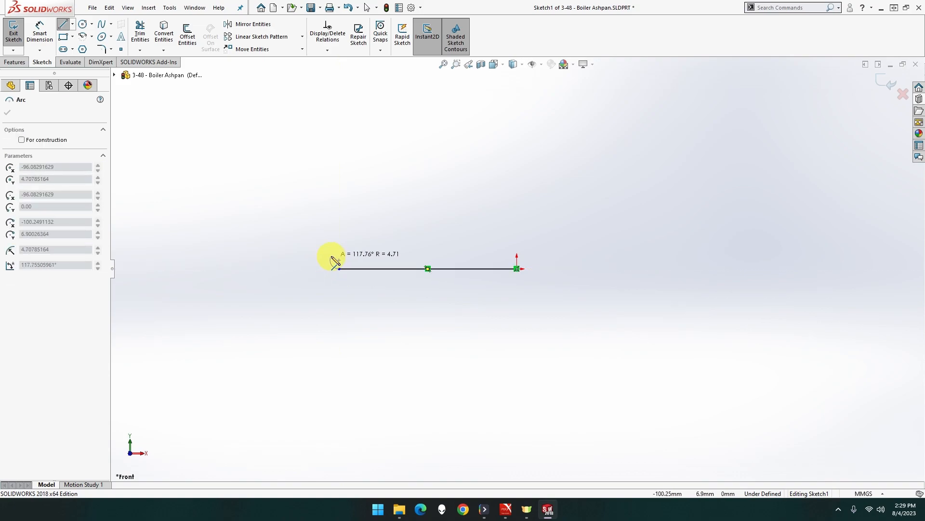
pyautogui.click(326, 255)
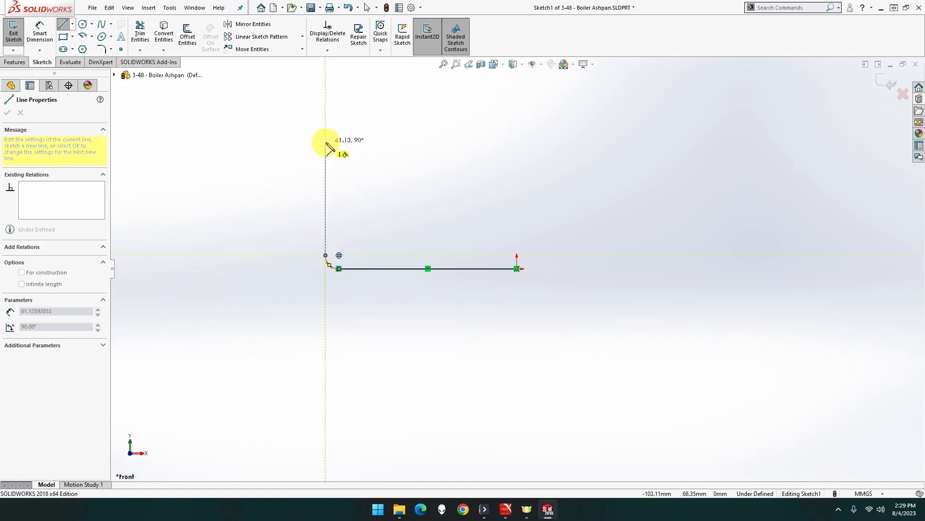
pyautogui.click(326, 143)
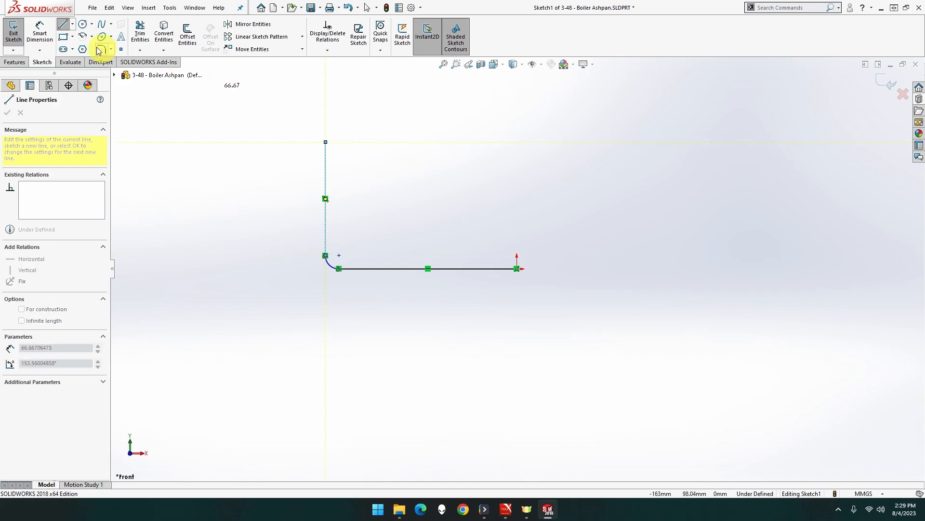
pyautogui.click(39, 37)
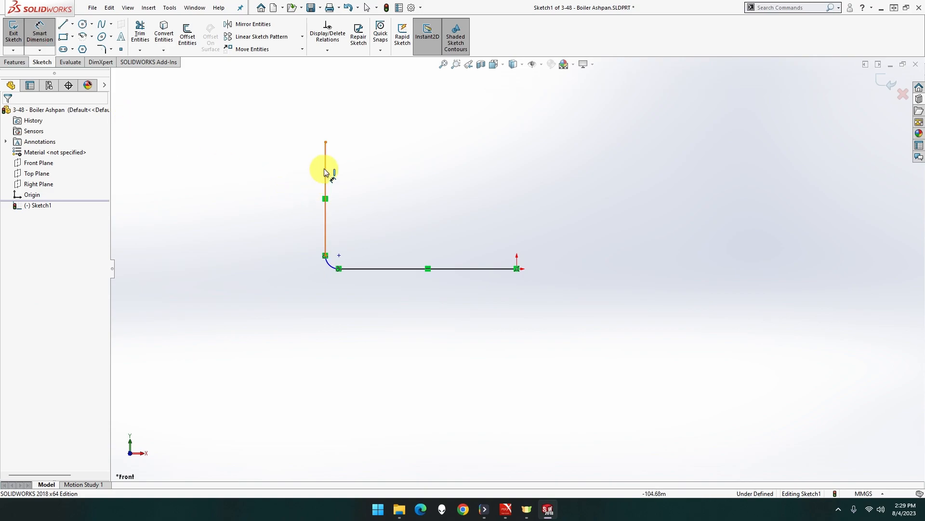
pyautogui.click(326, 142)
pyautogui.click(516, 268)
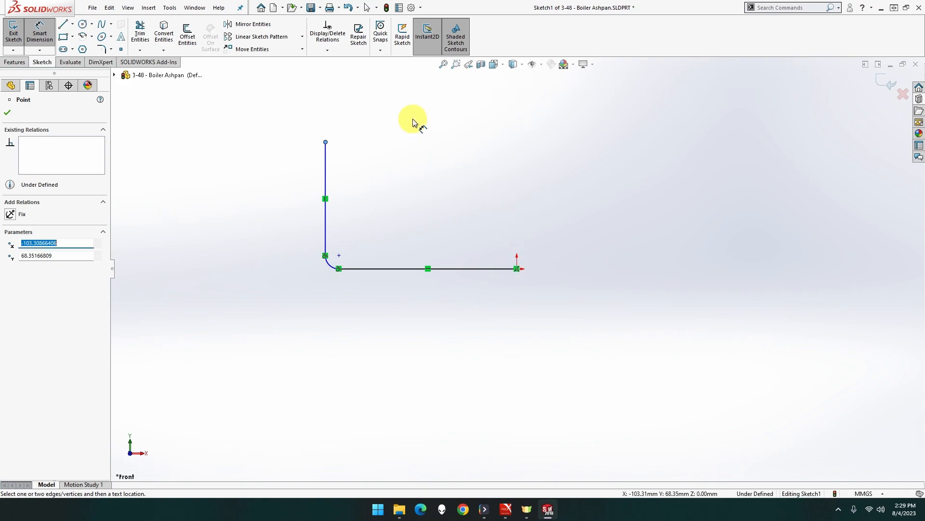
pyautogui.click(517, 269)
pyautogui.click(516, 269)
pyautogui.click(516, 271)
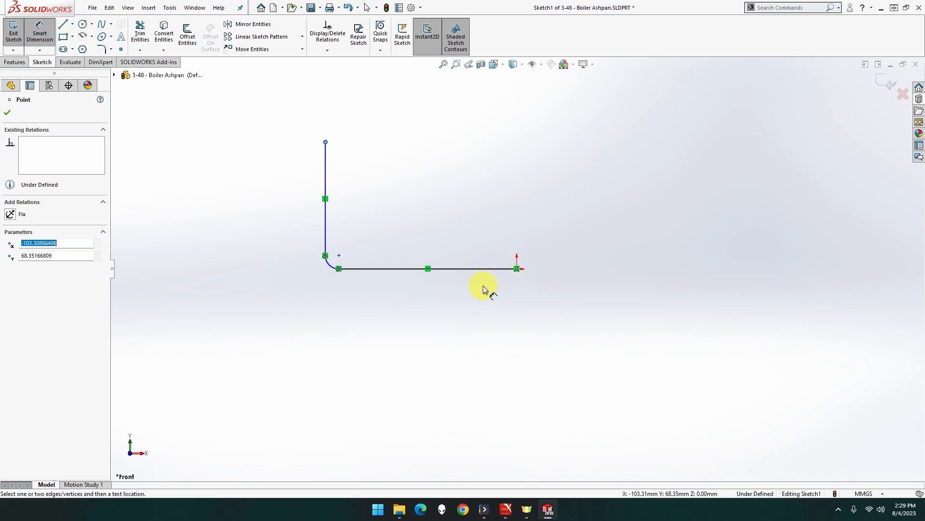
pyautogui.press('Escape')
pyautogui.press('Escape')
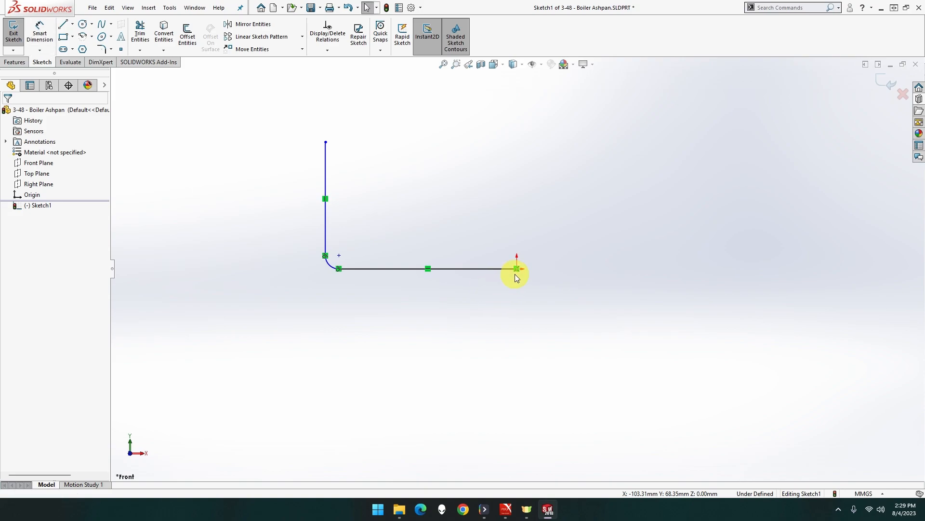
pyautogui.click(47, 32)
pyautogui.click(325, 143)
pyautogui.press('Escape')
# Sketch a vertical centerline about 64 mm long upward from the origin.
pyautogui.click(73, 24)
pyautogui.click(87, 47)
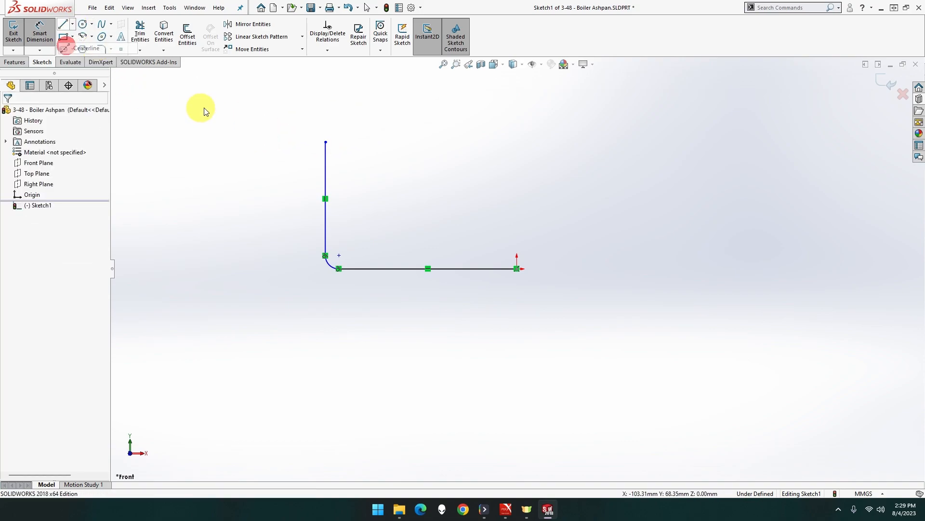
pyautogui.click(518, 269)
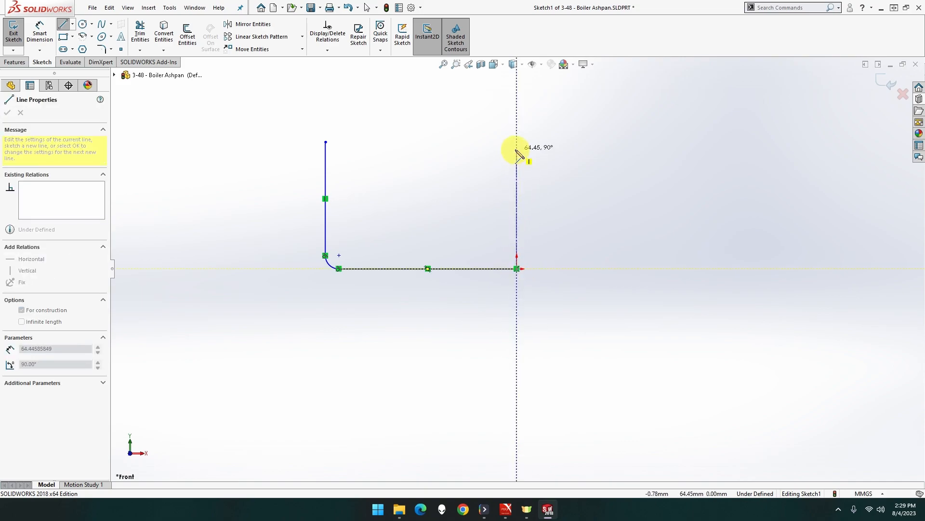
pyautogui.click(516, 150)
pyautogui.press('Escape')
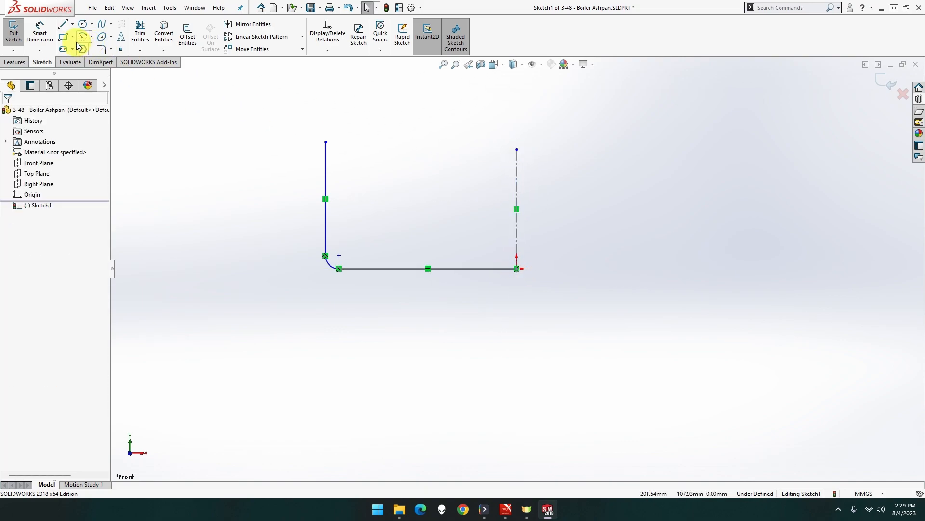
# Dimension the full symmetric width from the vertical line across the centerline as 208 mm.
pyautogui.click(324, 157)
pyautogui.click(516, 172)
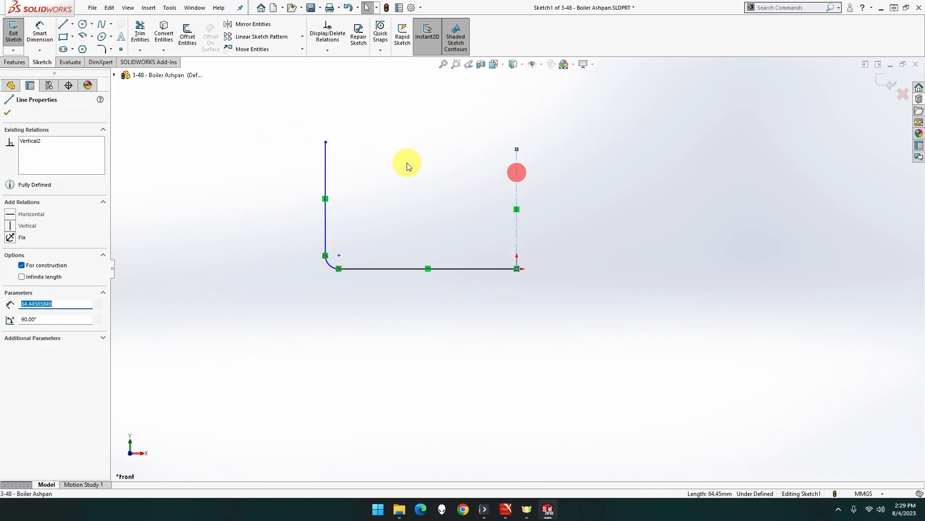
pyautogui.click(39, 50)
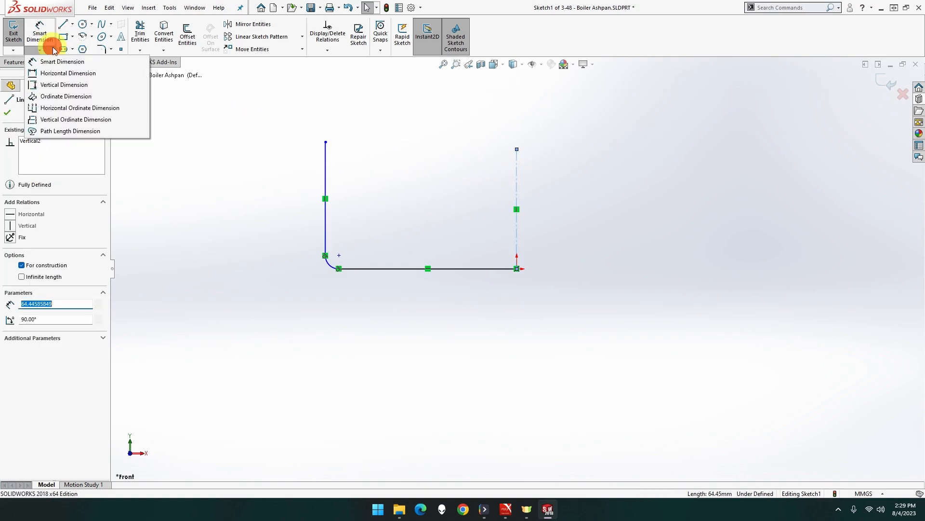
pyautogui.click(44, 39)
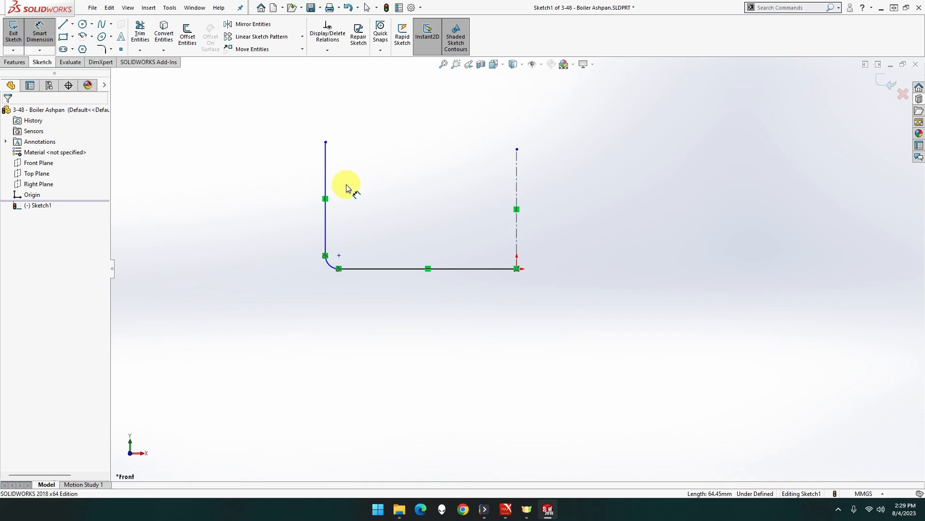
pyautogui.click(322, 176)
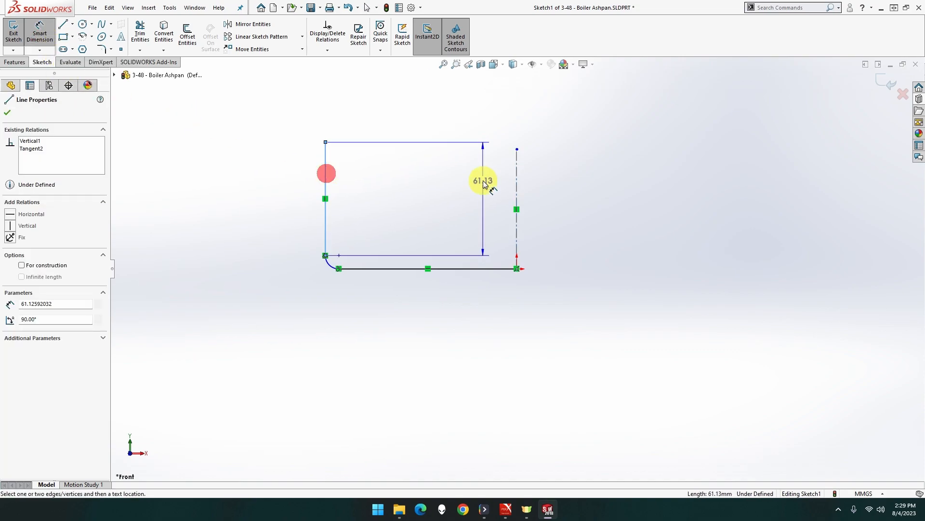
pyautogui.click(517, 181)
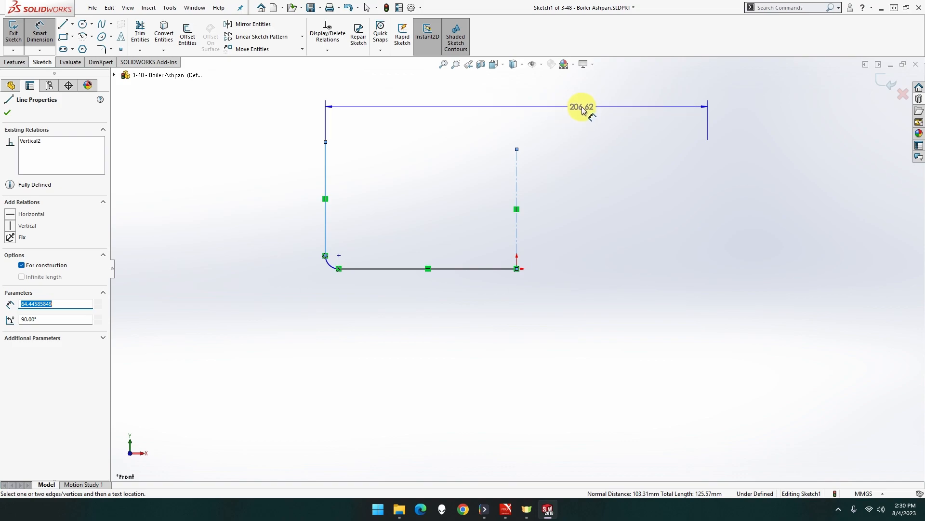
pyautogui.click(582, 108)
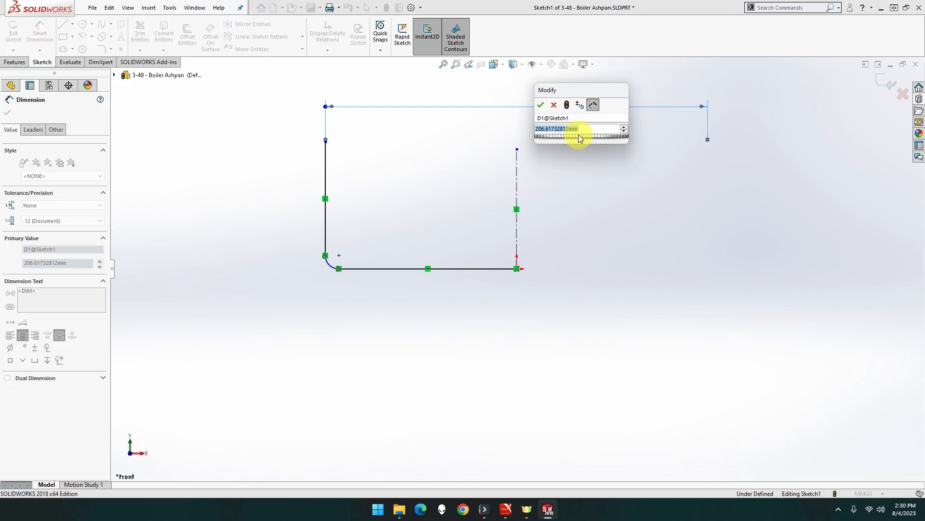
pyautogui.write('208')
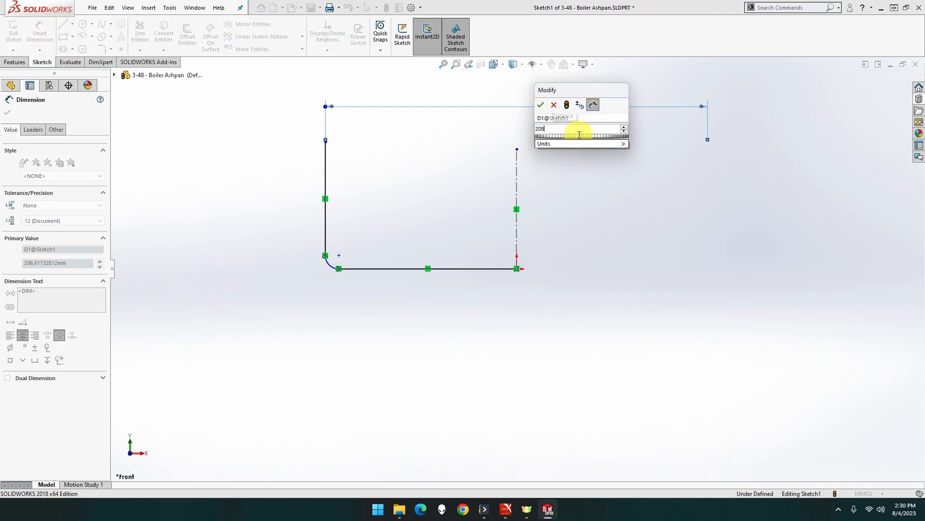
pyautogui.press('Return')
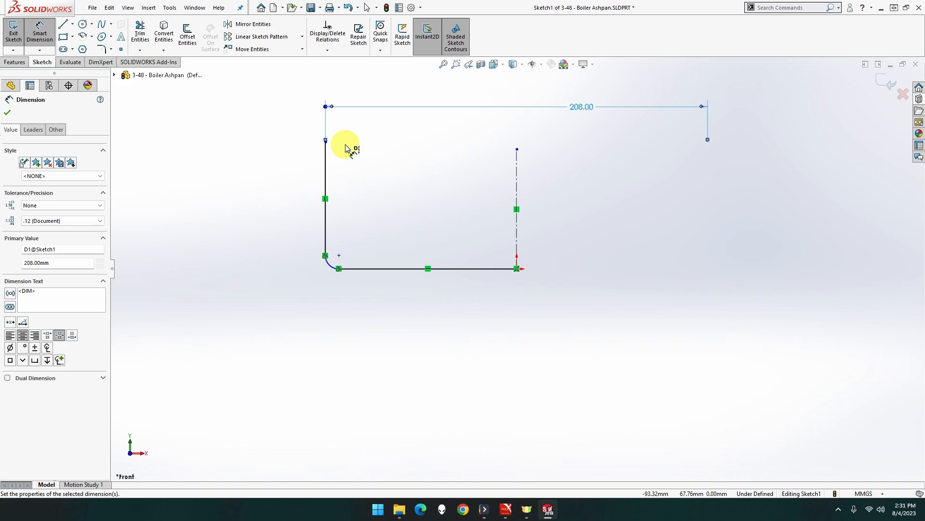
# Dimension the height from the horizontal line to the vertical line's upper endpoint as 46 mm.
pyautogui.click(327, 143)
pyautogui.click(372, 268)
pyautogui.click(221, 195)
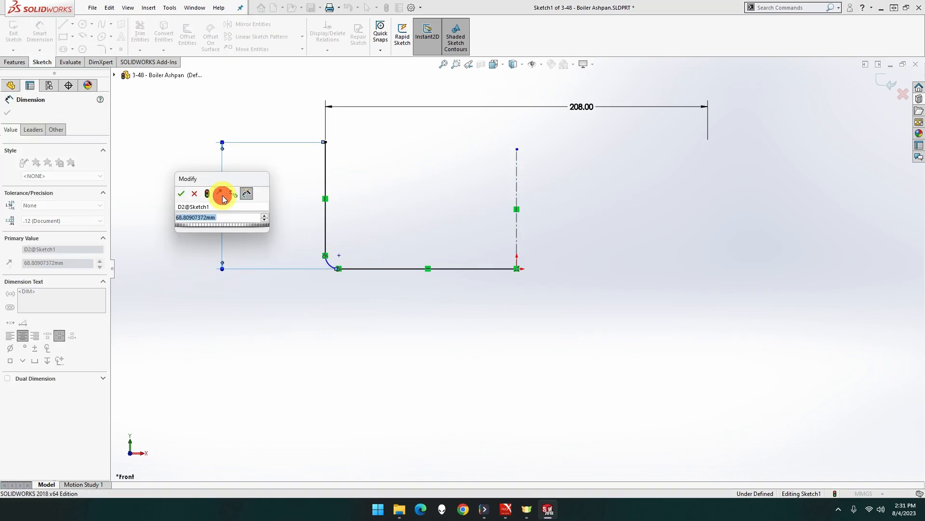
pyautogui.write('46')
pyautogui.press('Return')
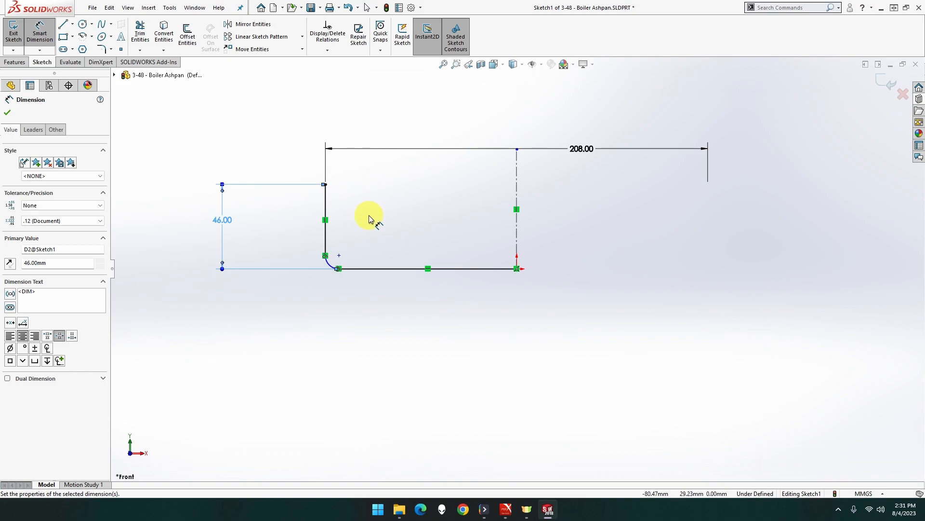
pyautogui.click(187, 36)
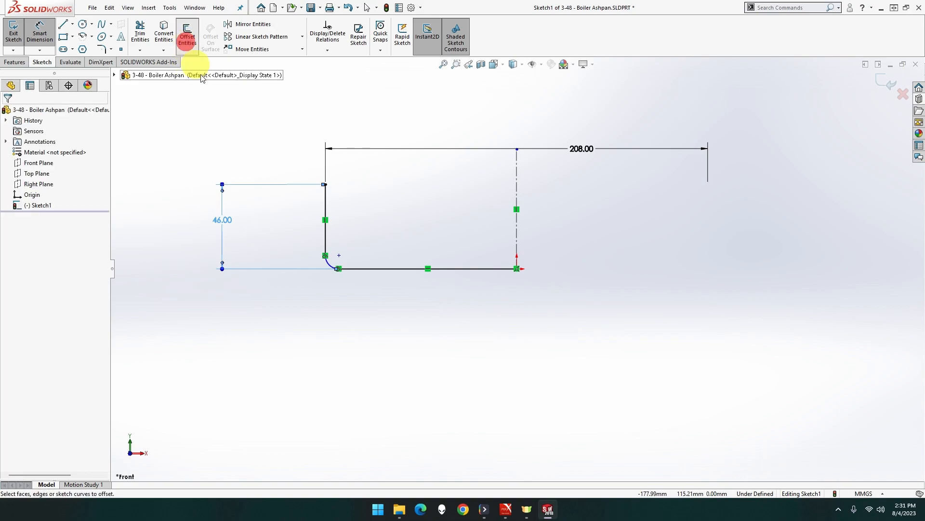
pyautogui.press('Escape')
pyautogui.click(185, 153)
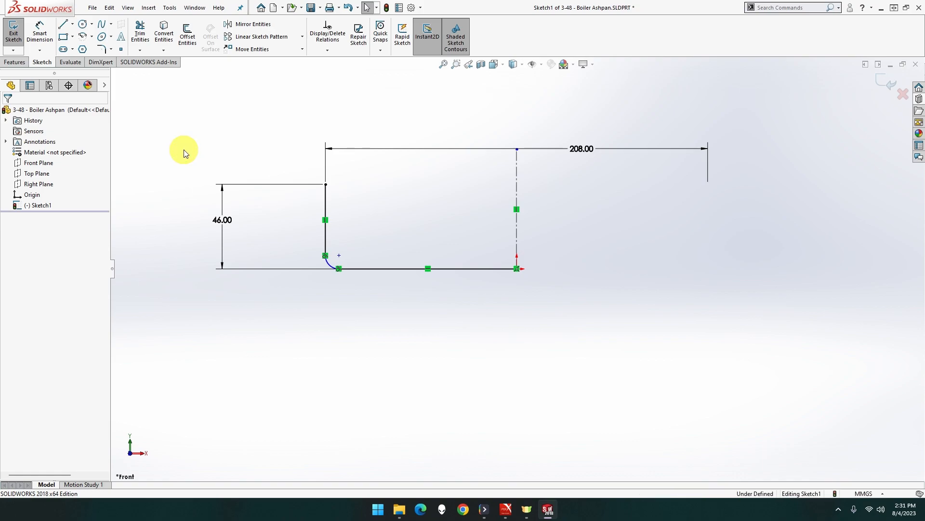
# Dimension the corner arc between the horizontal and vertical lines with a radius of 5 mm.
pyautogui.click(44, 40)
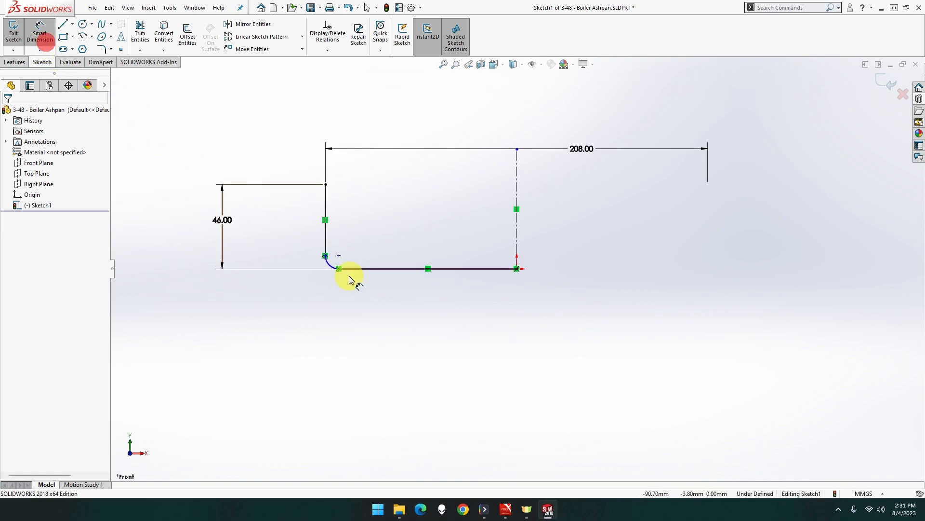
pyautogui.click(332, 267)
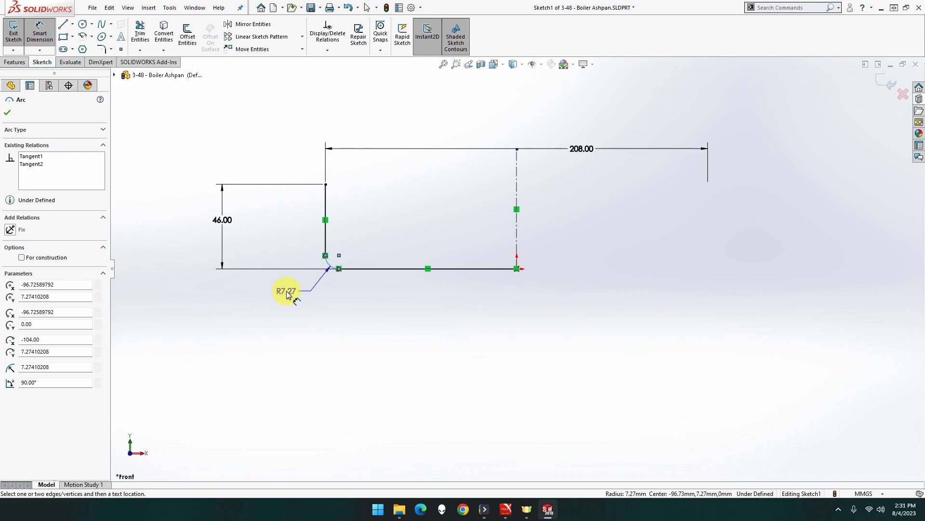
pyautogui.click(287, 294)
pyautogui.write('3')
pyautogui.press('Return')
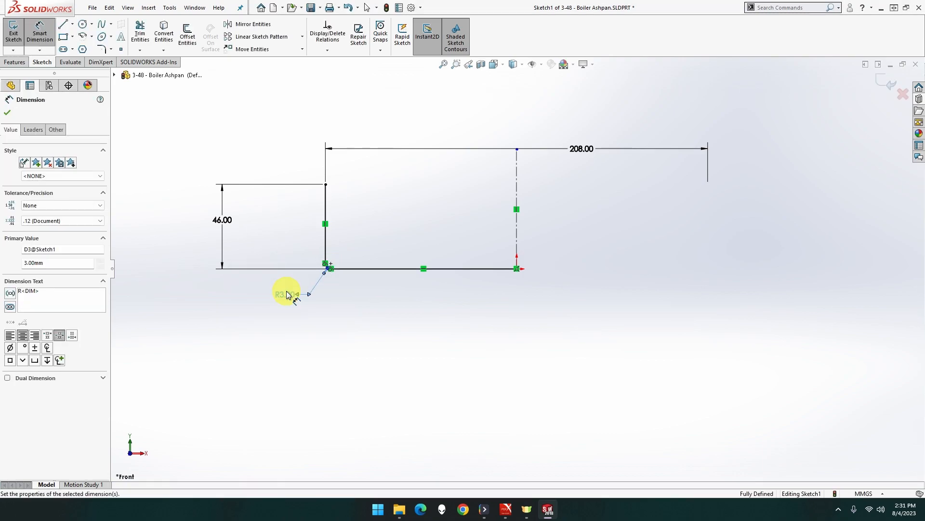
pyautogui.doubleClick(287, 295)
pyautogui.write('5')
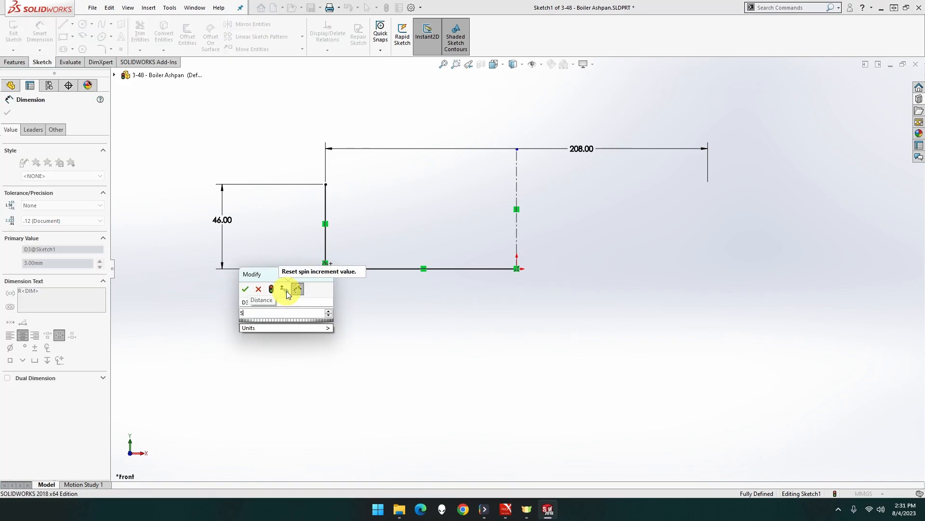
pyautogui.press('Return')
pyautogui.click(375, 307)
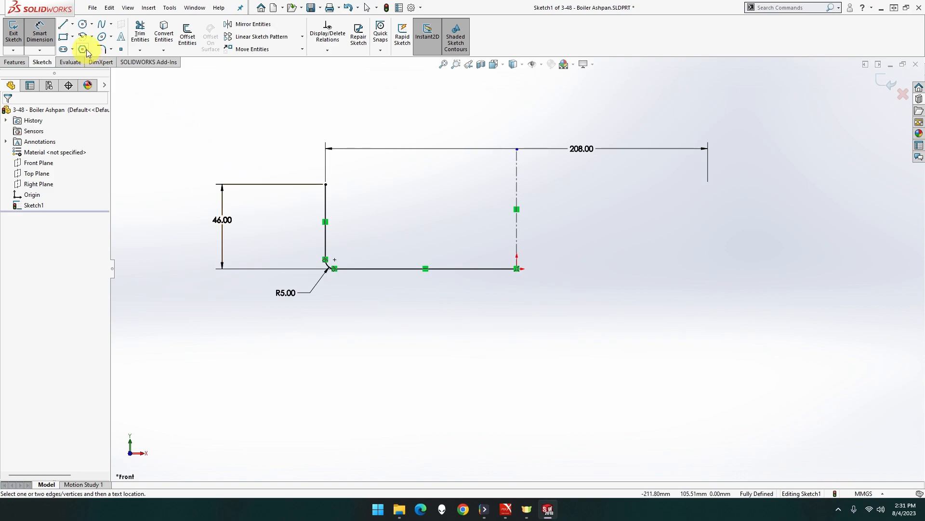
pyautogui.press('Escape')
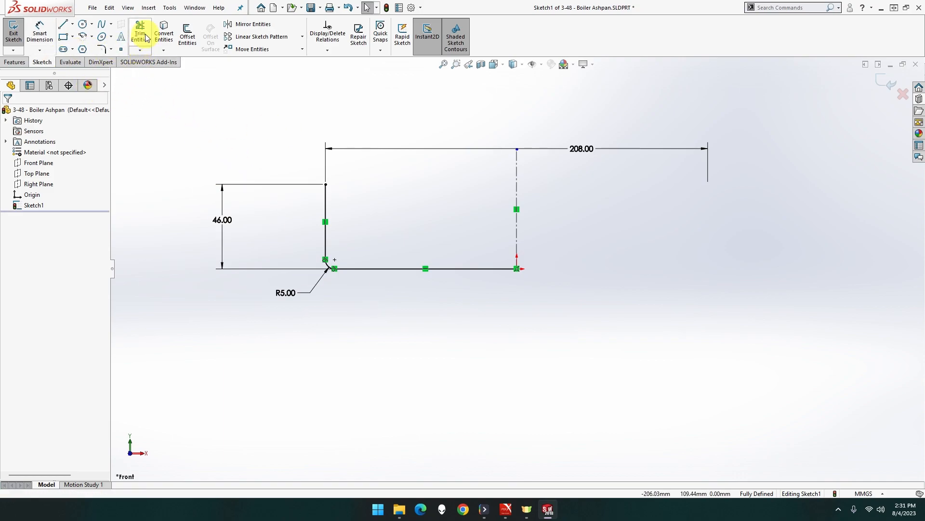
# Offset the chain of vertical line, corner arc and horizontal line inward by 2 mm, with the offset dimension added.
pyautogui.click(188, 34)
pyautogui.click(326, 204)
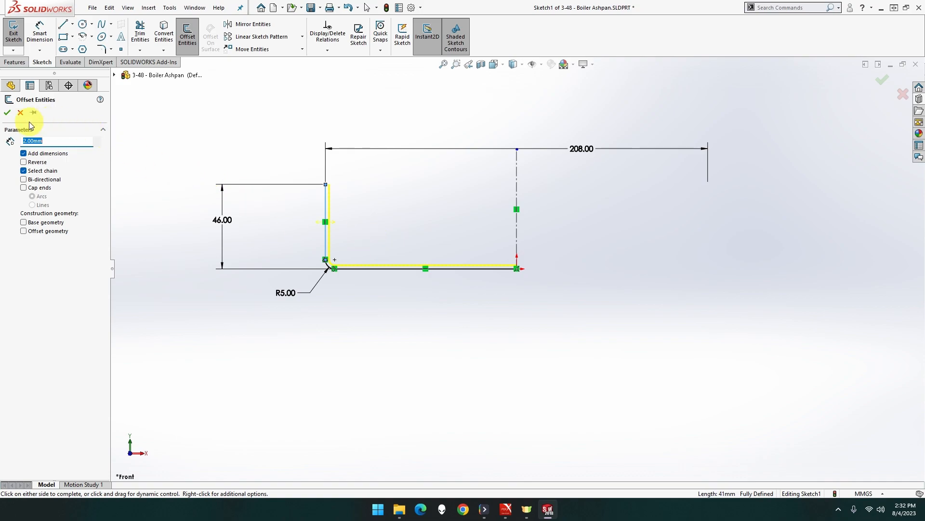
pyautogui.click(7, 115)
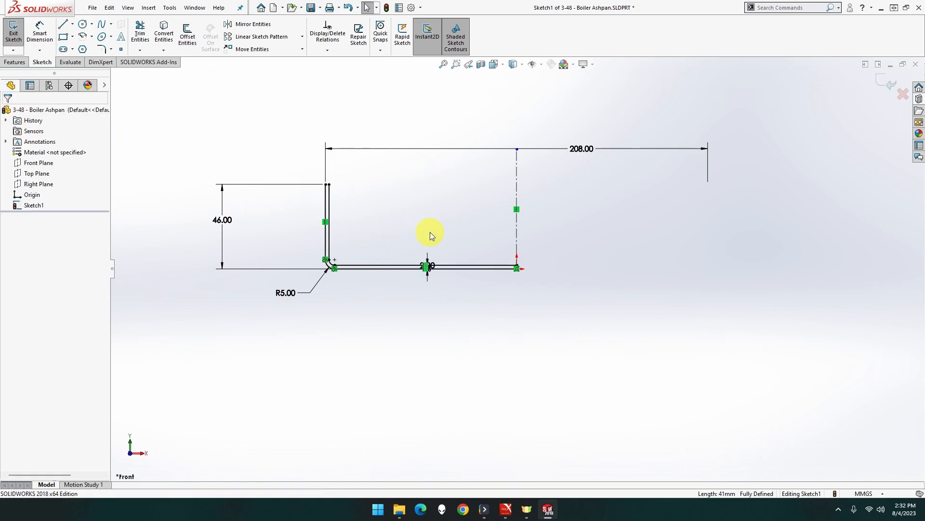
# Close both open ends of the offset profile with short lines, at the wall's upper end and at the centerline.
pyautogui.scroll(-2, 346, 198)
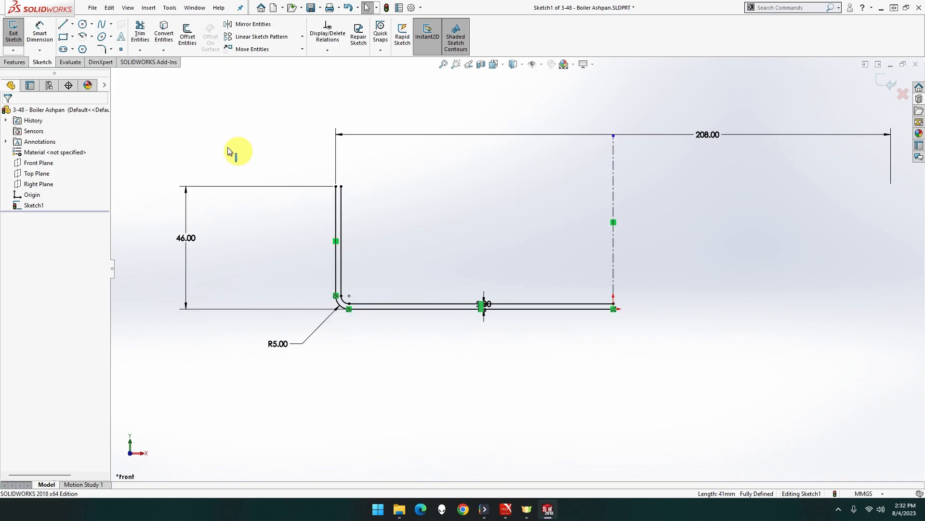
pyautogui.click(63, 24)
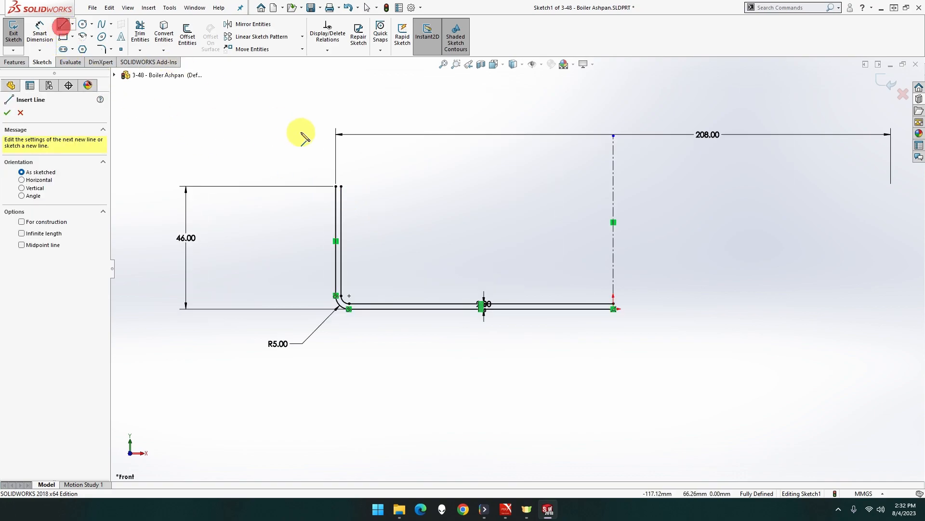
pyautogui.click(336, 186)
pyautogui.click(341, 186)
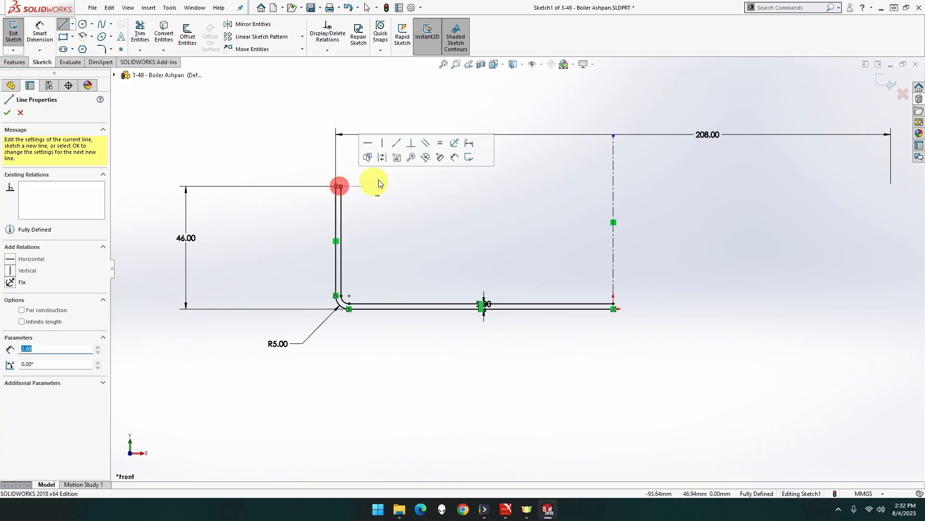
pyautogui.click(613, 304)
pyautogui.click(613, 308)
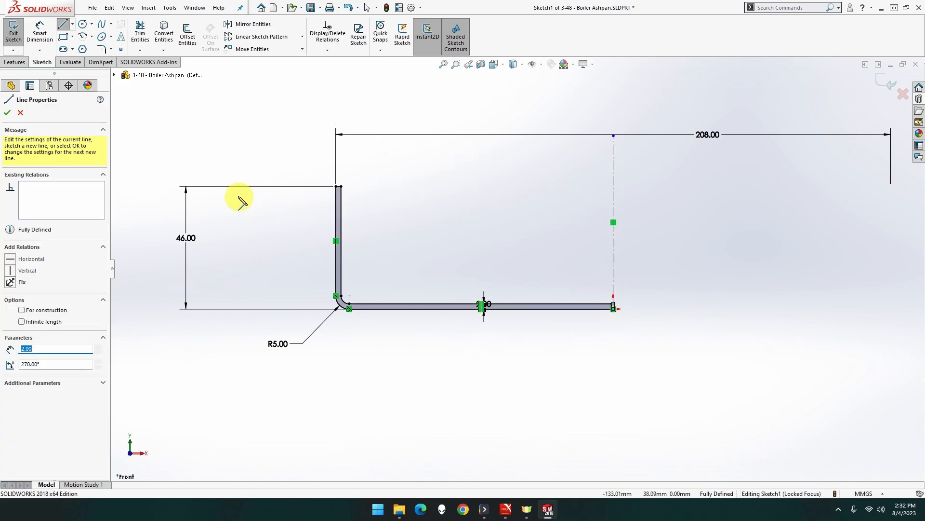
pyautogui.click(7, 112)
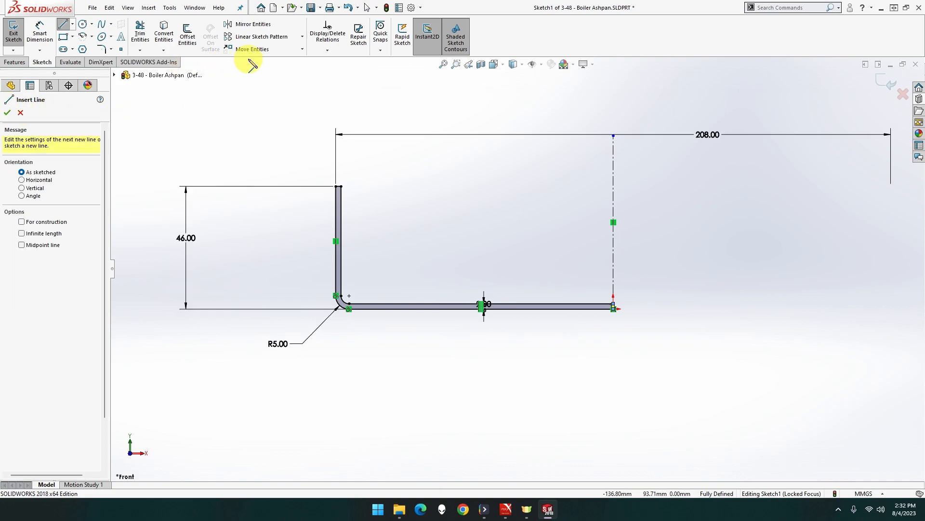
pyautogui.click(11, 64)
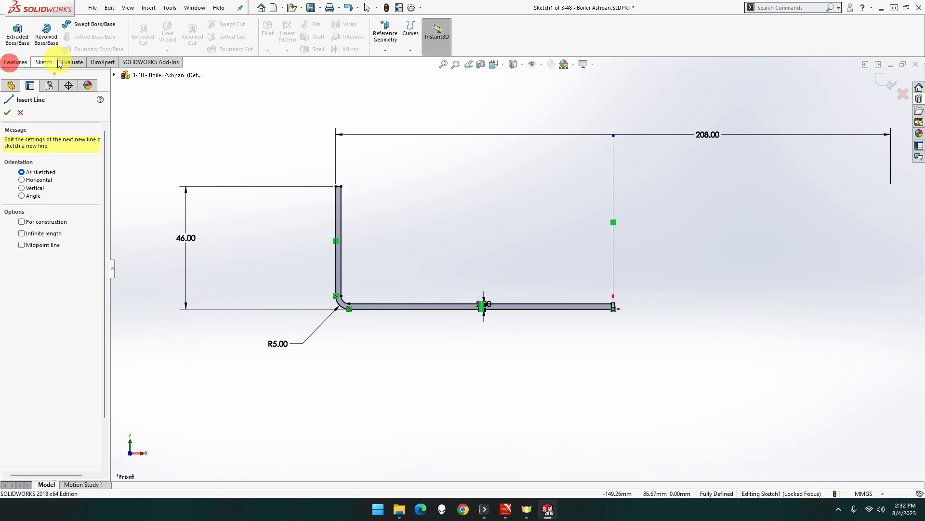
pyautogui.click(96, 25)
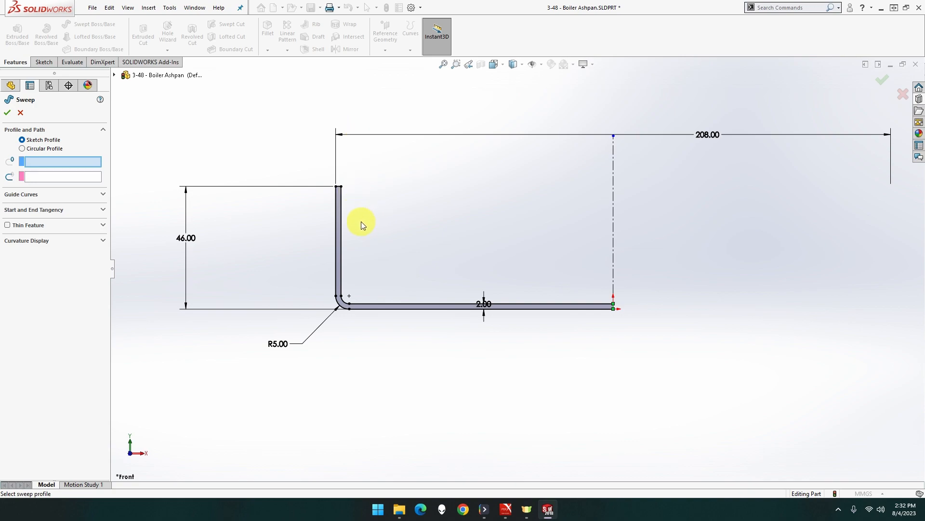
pyautogui.click(340, 220)
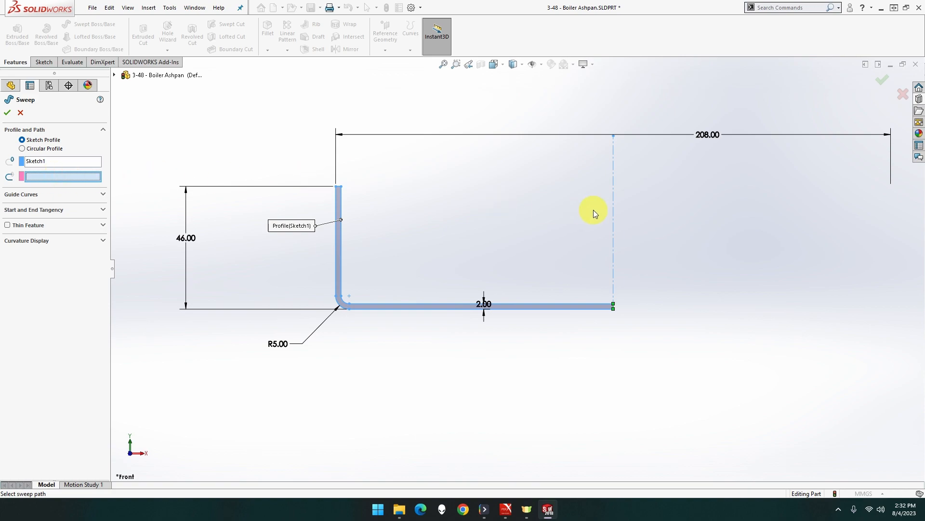
pyautogui.click(613, 212)
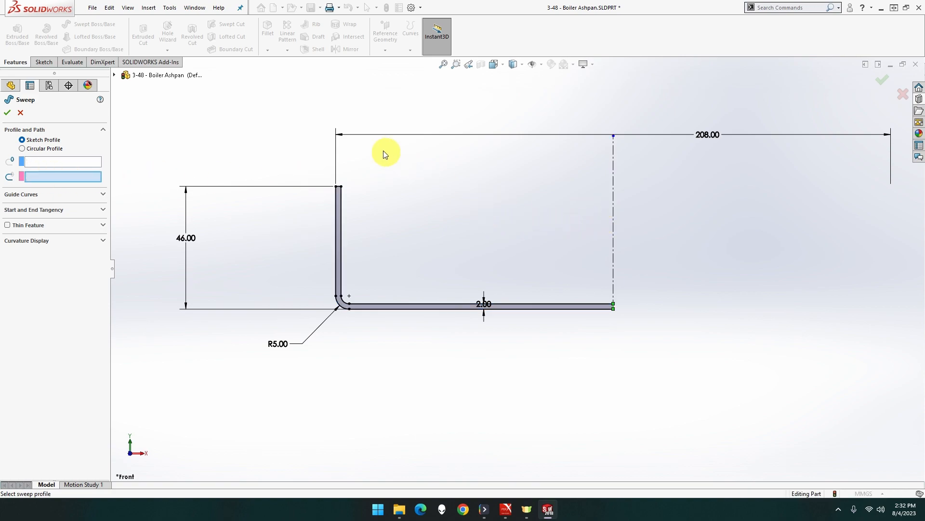
pyautogui.moveTo(237, 150); pyautogui.dragTo(231, 199, button='middle')
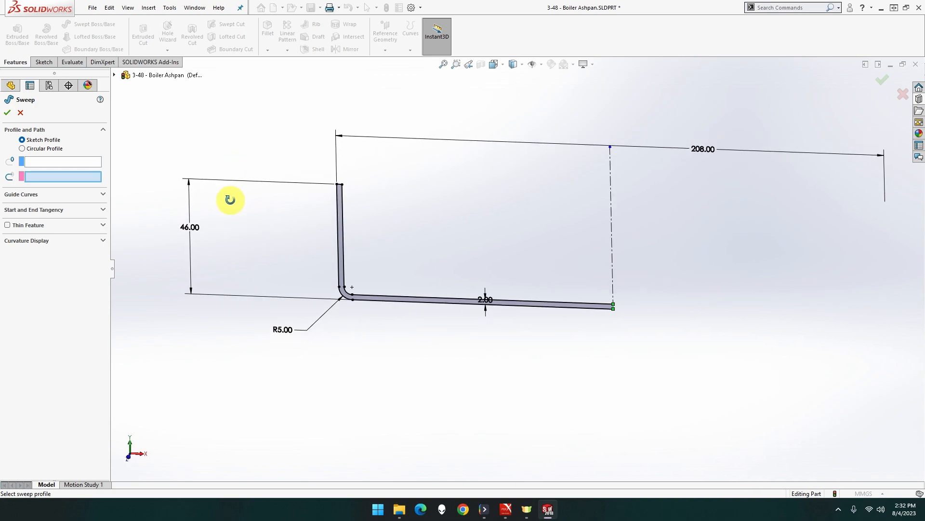
pyautogui.click(22, 113)
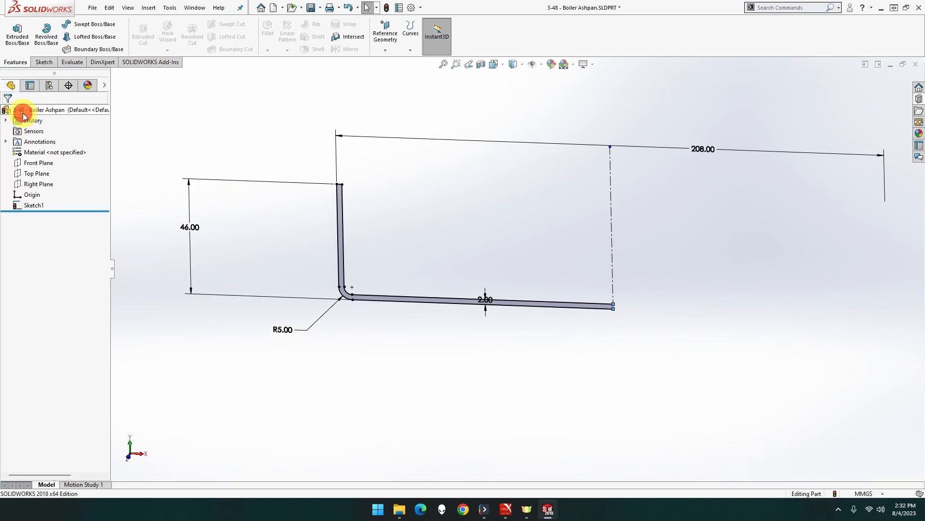
# Revolve the closed profile 360 degrees about the vertical centerline to form the round pan.
pyautogui.click(48, 39)
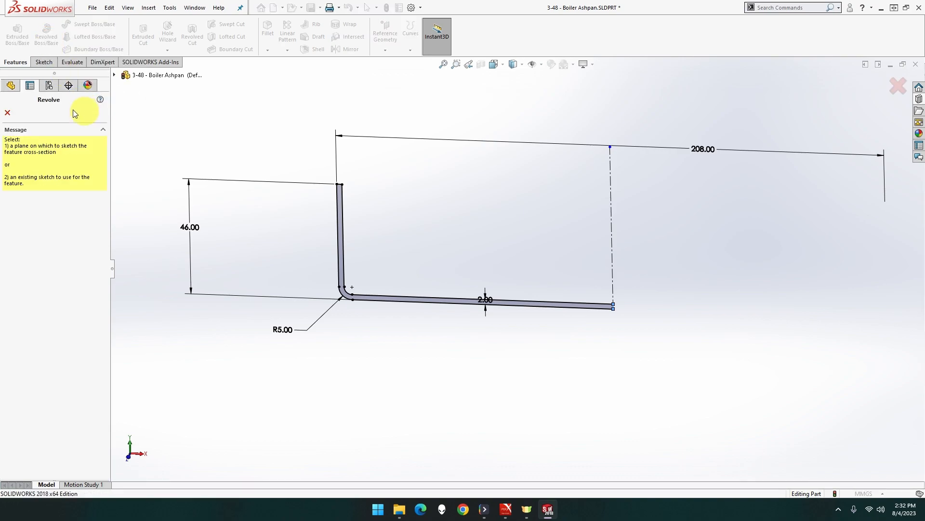
pyautogui.click(20, 114)
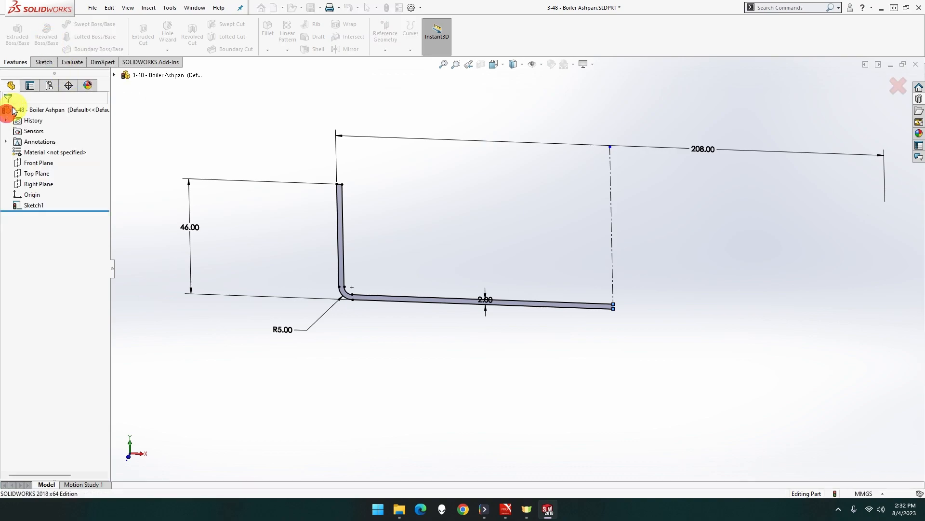
pyautogui.click(15, 62)
pyautogui.click(47, 43)
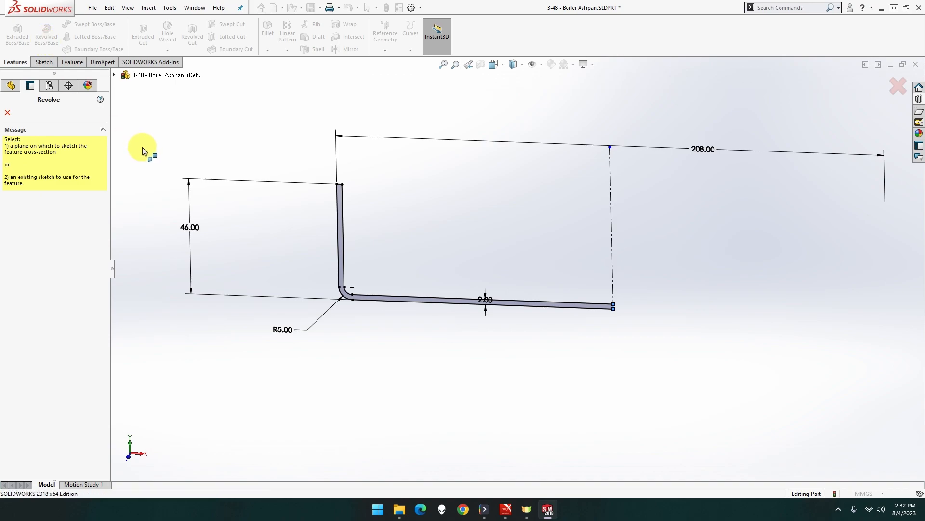
pyautogui.click(611, 211)
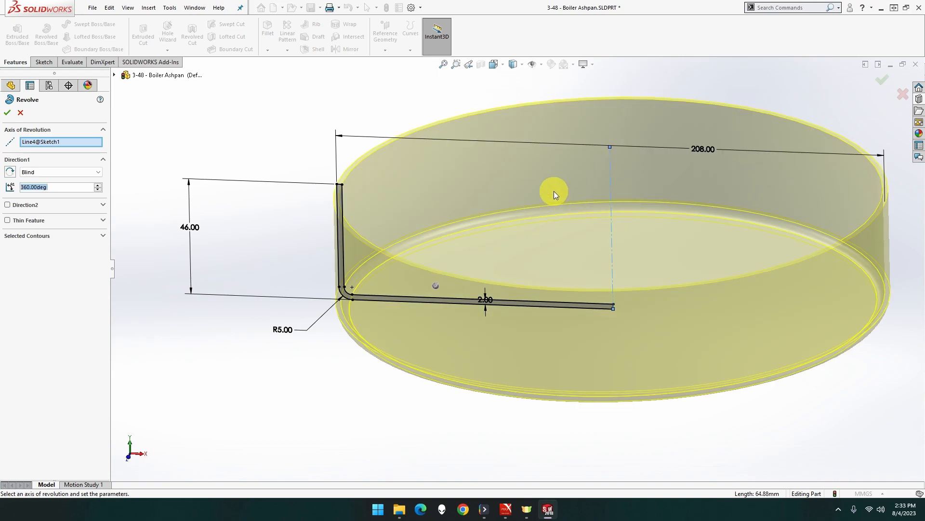
pyautogui.click(7, 112)
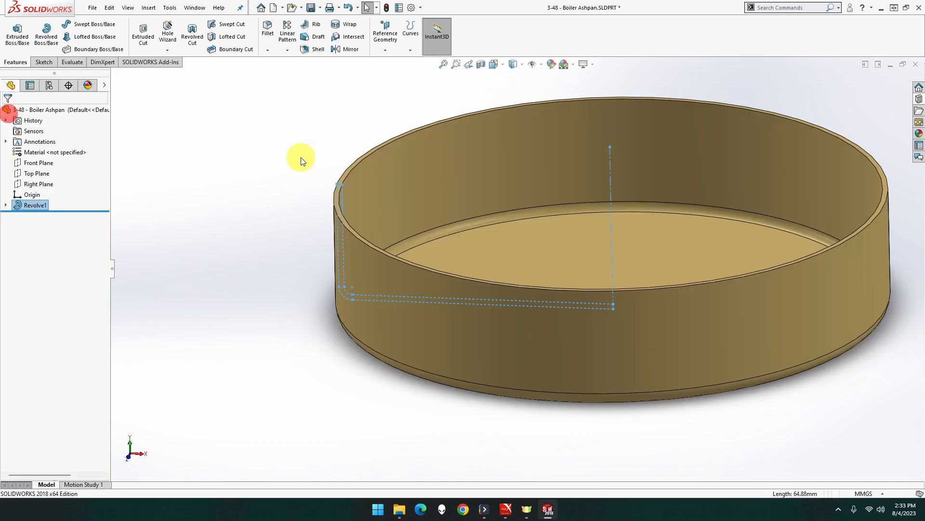
# Examine the revolved pan from several angles, including square-on to its inner floor face.
pyautogui.moveTo(299, 159)
pyautogui.mouseDown(button='middle')
pyautogui.moveTo(283, 165)
pyautogui.moveTo(284, 182)
pyautogui.moveTo(297, 182)
pyautogui.moveTo(323, 148)
pyautogui.moveTo(355, 149)
pyautogui.moveTo(330, 155)
pyautogui.mouseUp(button='middle')
pyautogui.click(283, 181)
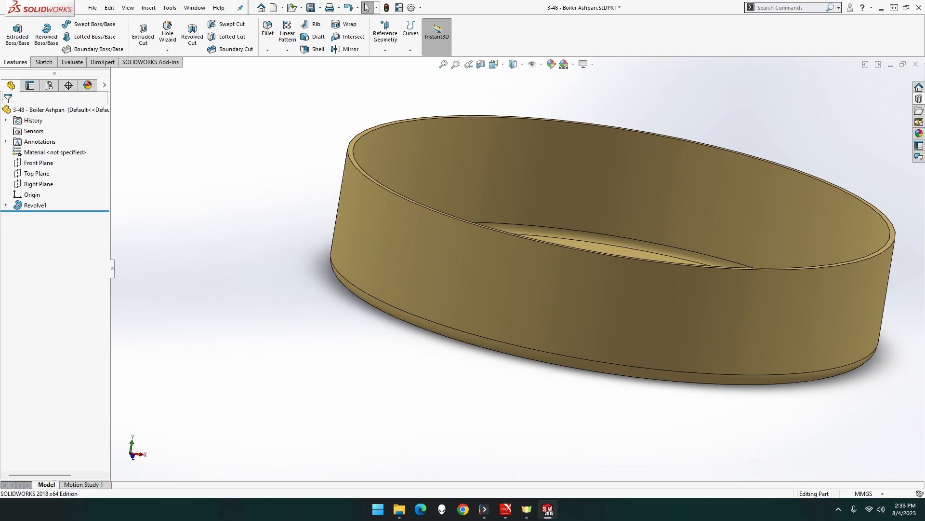
pyautogui.moveTo(481, 296); pyautogui.dragTo(521, 292, button='middle')
pyautogui.rightClick(521, 291)
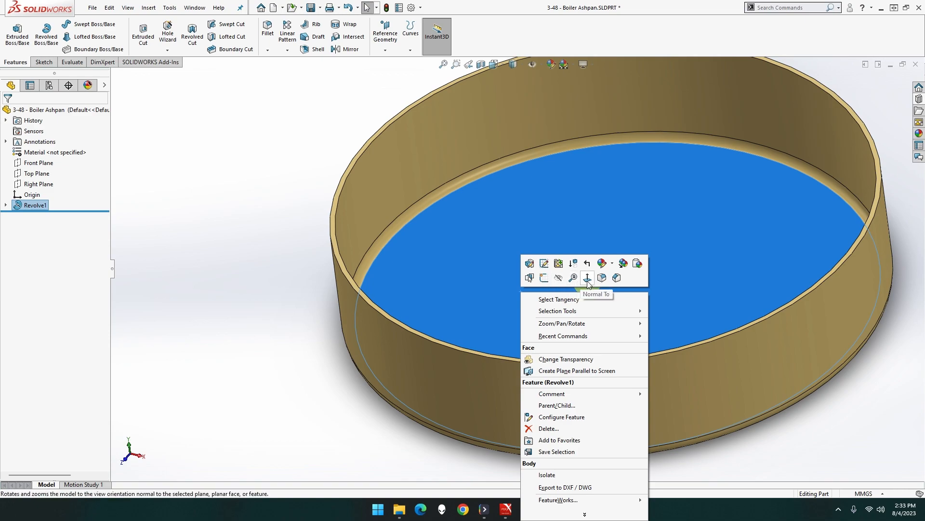
pyautogui.click(587, 279)
pyautogui.rightClick(518, 278)
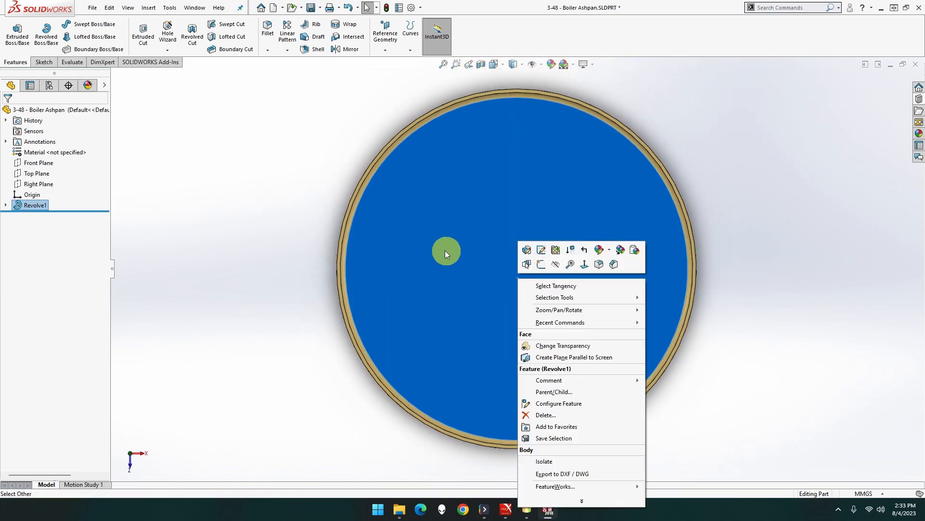
pyautogui.click(298, 247)
pyautogui.moveTo(290, 237); pyautogui.dragTo(294, 191, button='middle')
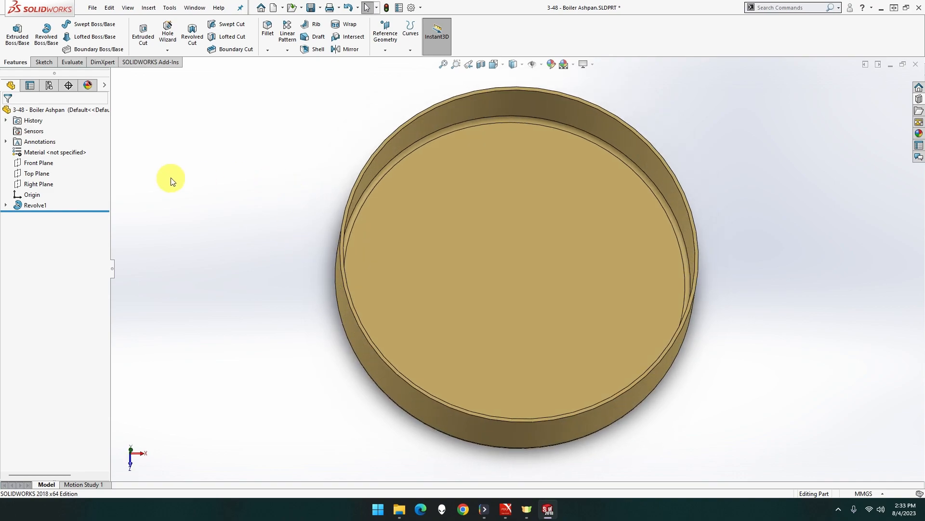
# Create a reference plane offset 26 mm above the Top Plane.
pyautogui.click(38, 173)
pyautogui.moveTo(166, 223); pyautogui.dragTo(192, 203, button='middle')
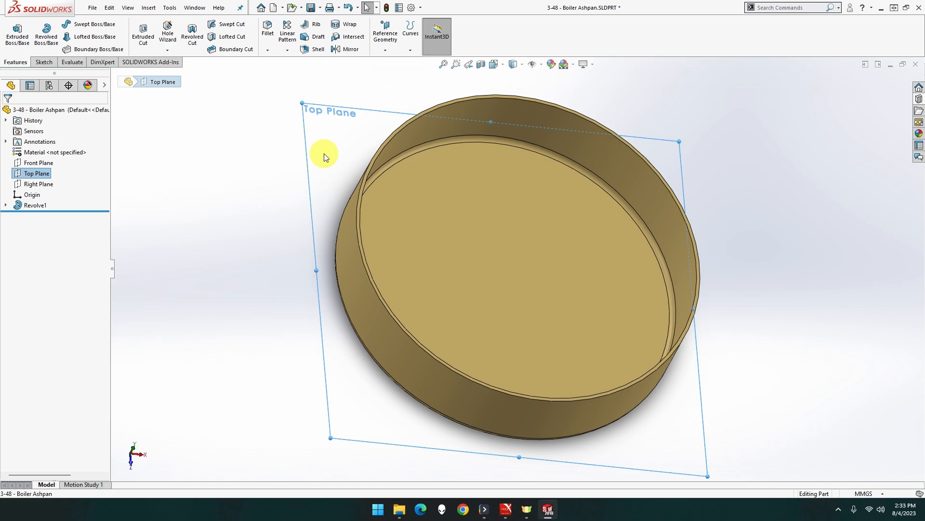
pyautogui.click(385, 36)
pyautogui.click(389, 61)
pyautogui.write('2')
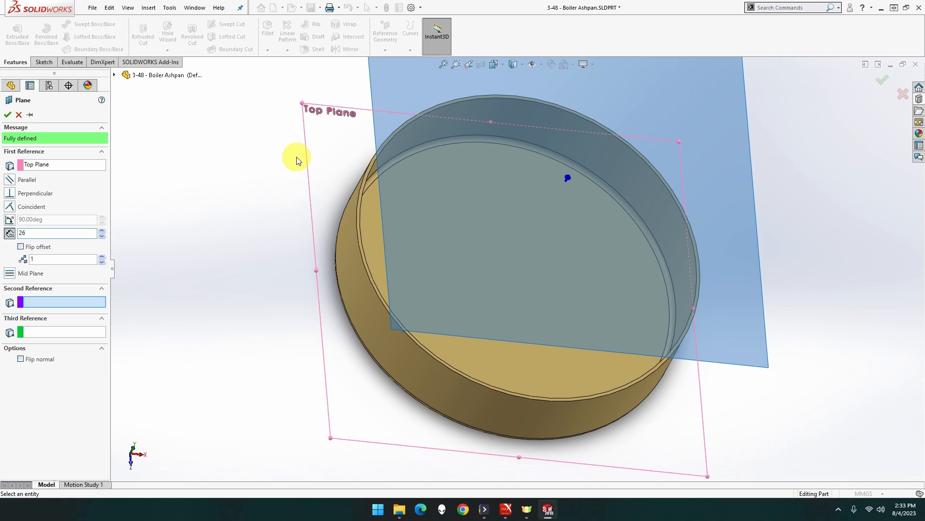
pyautogui.write('6')
pyautogui.press('Return')
pyautogui.moveTo(302, 161); pyautogui.dragTo(252, 159, button='middle')
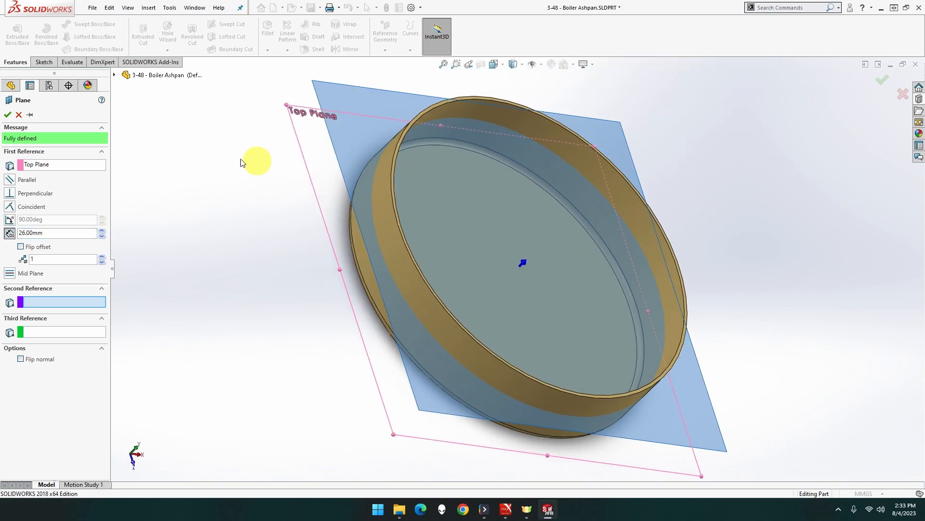
pyautogui.click(8, 116)
# Start a new sketch on the offset plane, viewed normal to it.
pyautogui.click(352, 166)
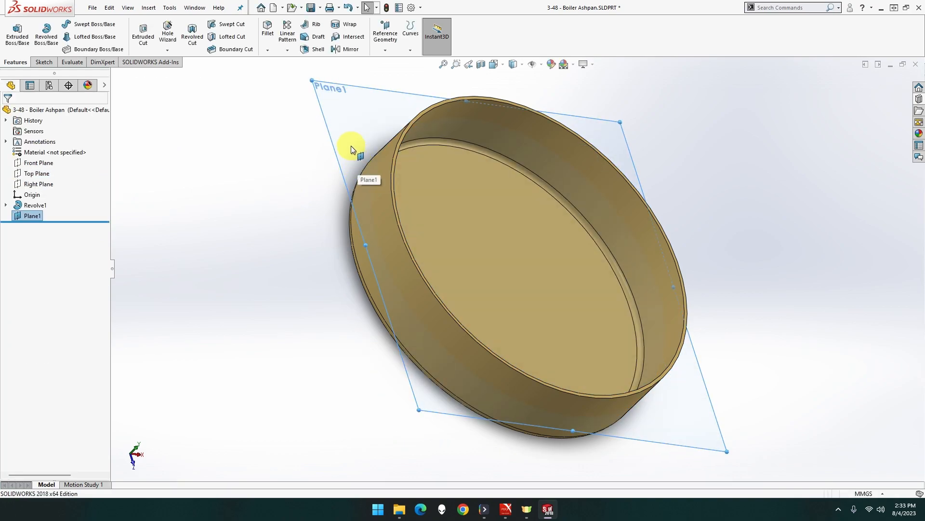
pyautogui.rightClick(351, 145)
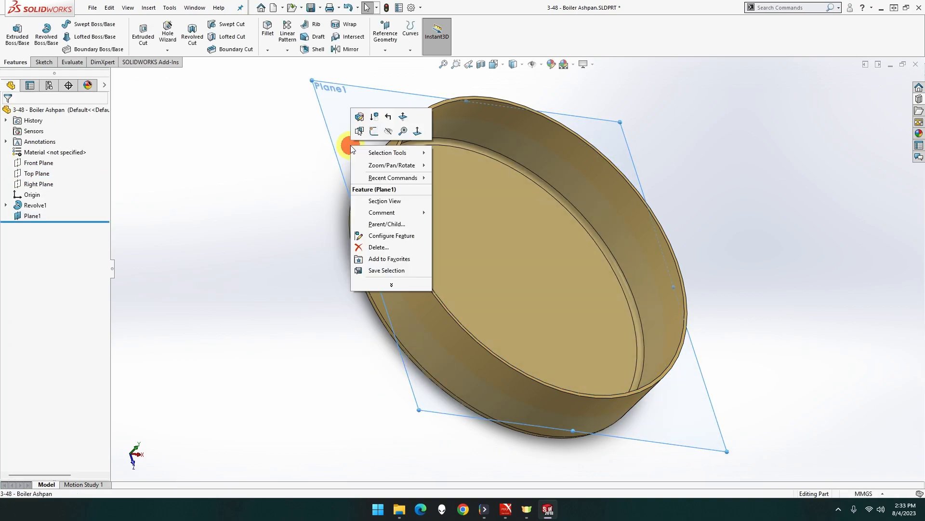
pyautogui.click(416, 132)
pyautogui.rightClick(378, 94)
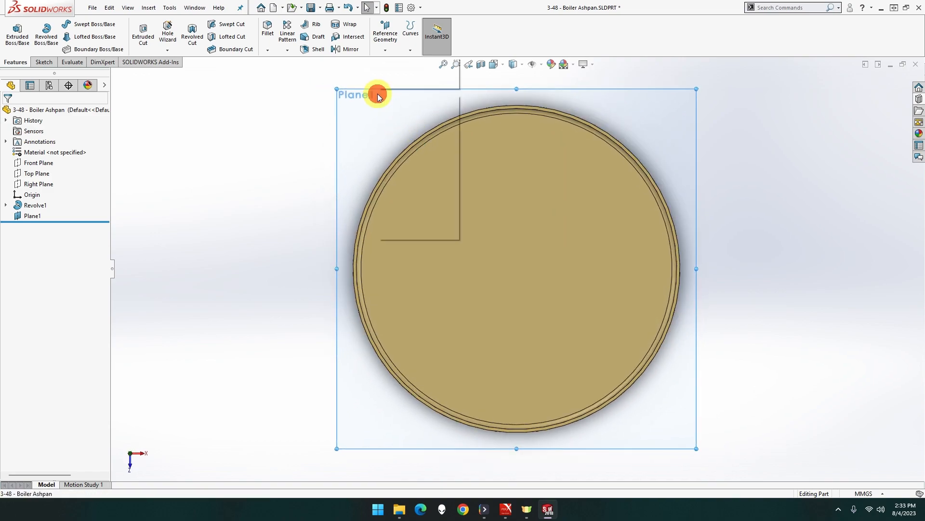
pyautogui.click(403, 80)
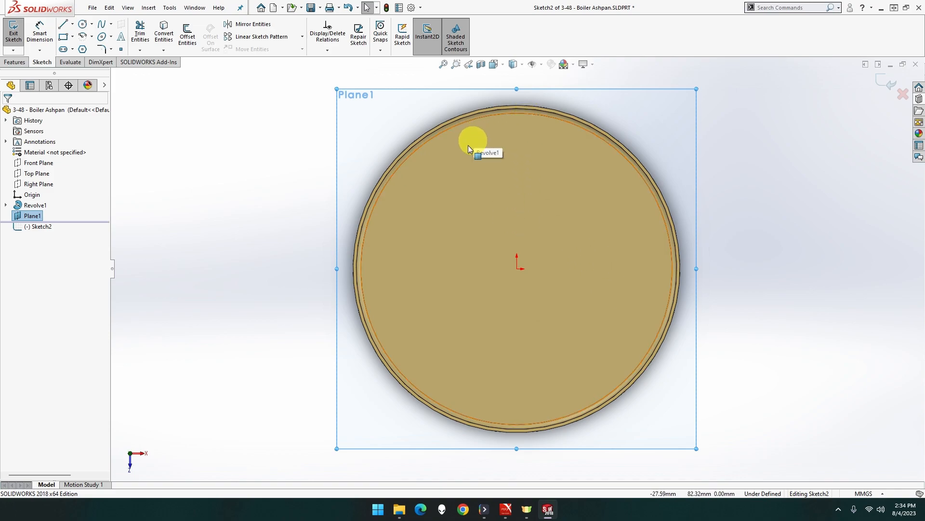
# Draw a vertical centerline about 104 mm long from the origin up to the pan's outer rim edge.
pyautogui.click(72, 24)
pyautogui.click(67, 49)
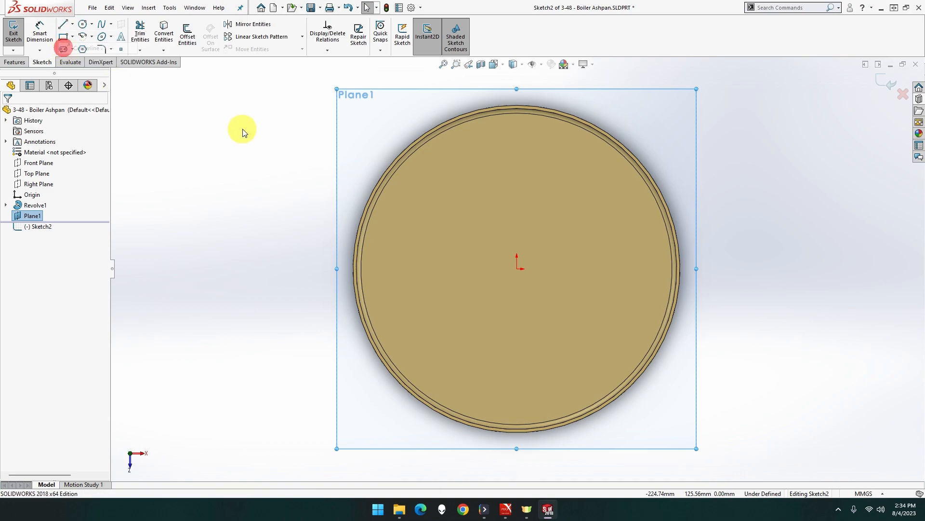
pyautogui.click(517, 269)
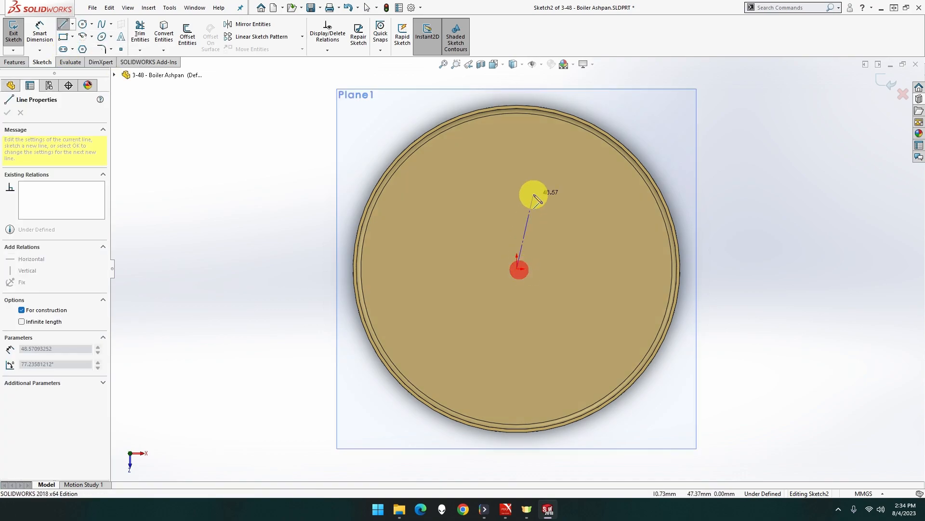
pyautogui.click(517, 105)
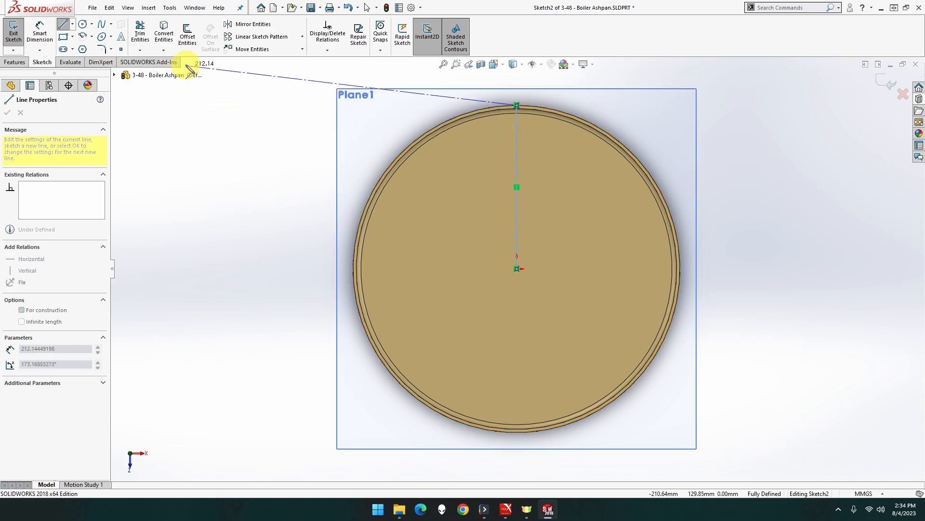
pyautogui.click(260, 25)
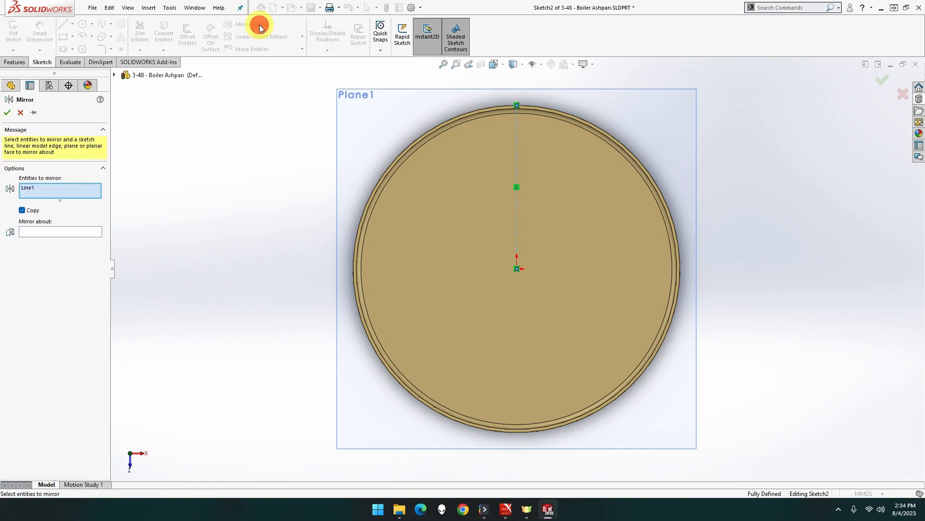
pyautogui.click(20, 113)
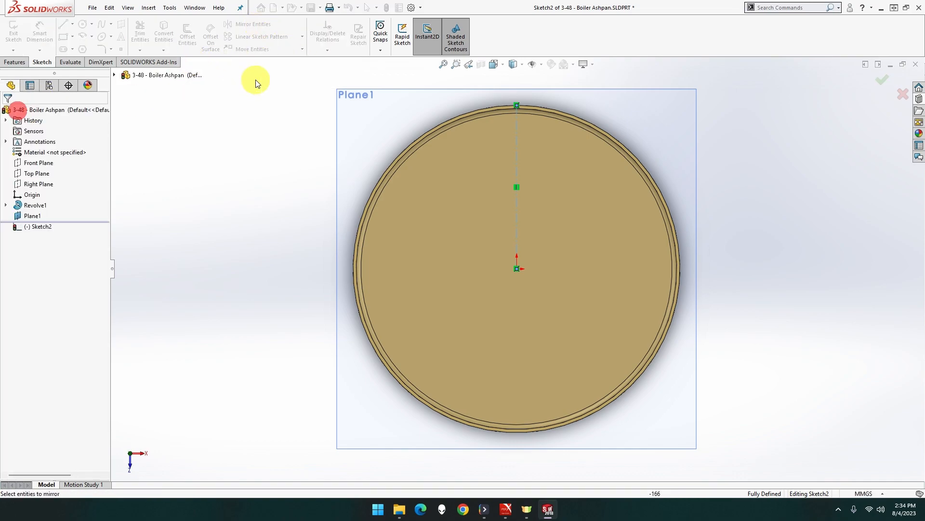
# Try to rotate the vertical centerline 12 degrees about the origin, keeping its relations.
pyautogui.click(303, 49)
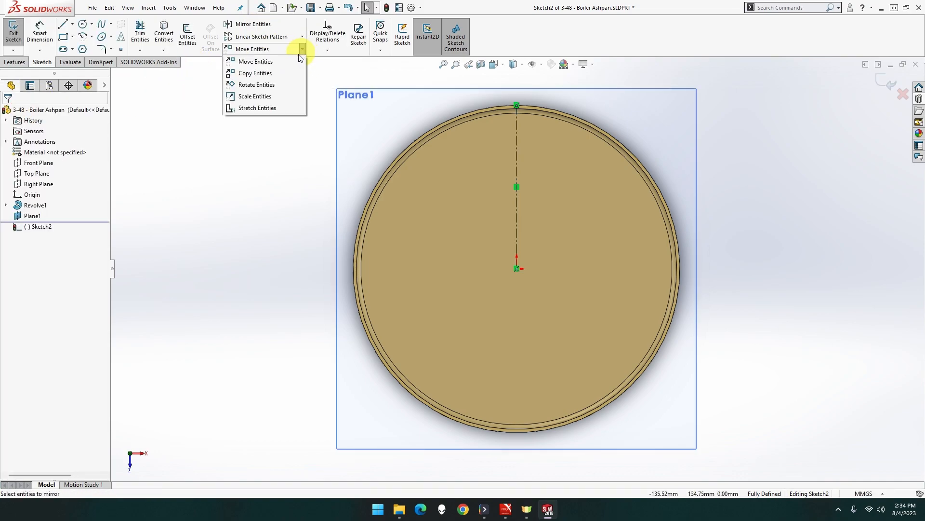
pyautogui.click(272, 85)
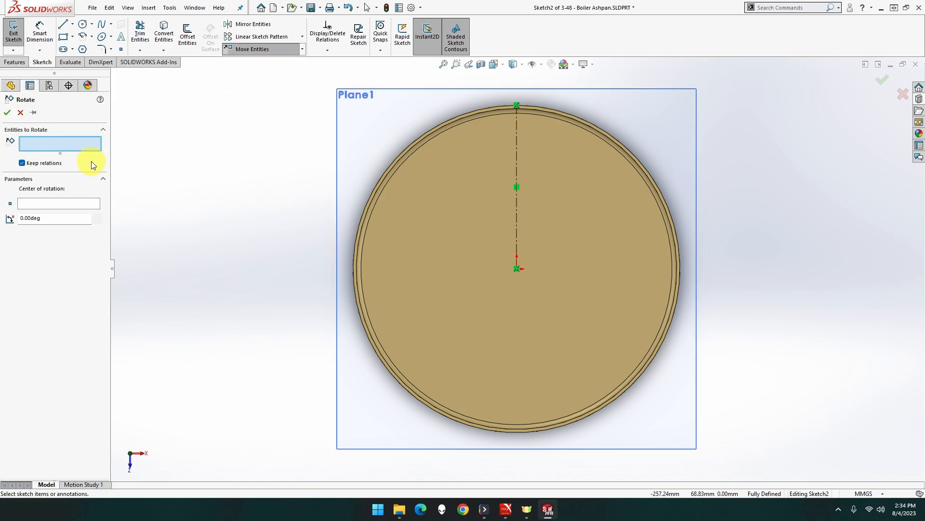
pyautogui.click(517, 199)
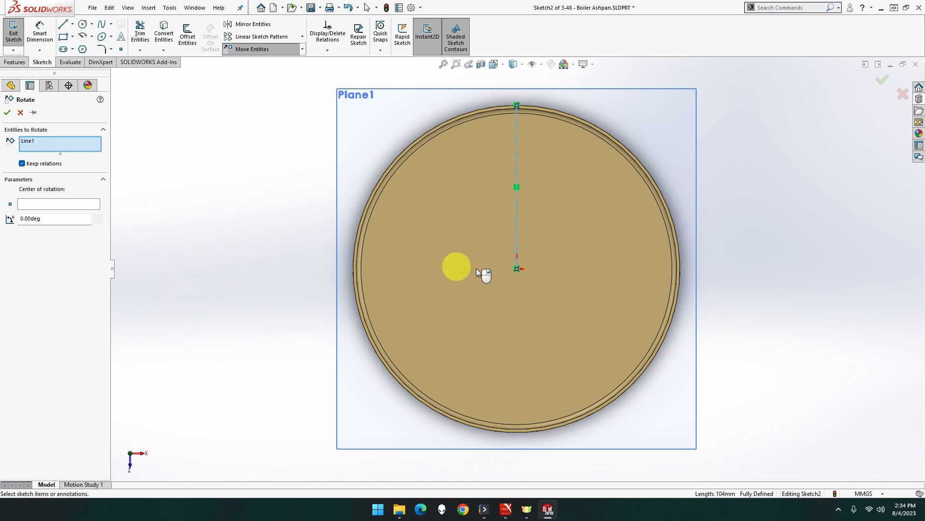
pyautogui.click(511, 271)
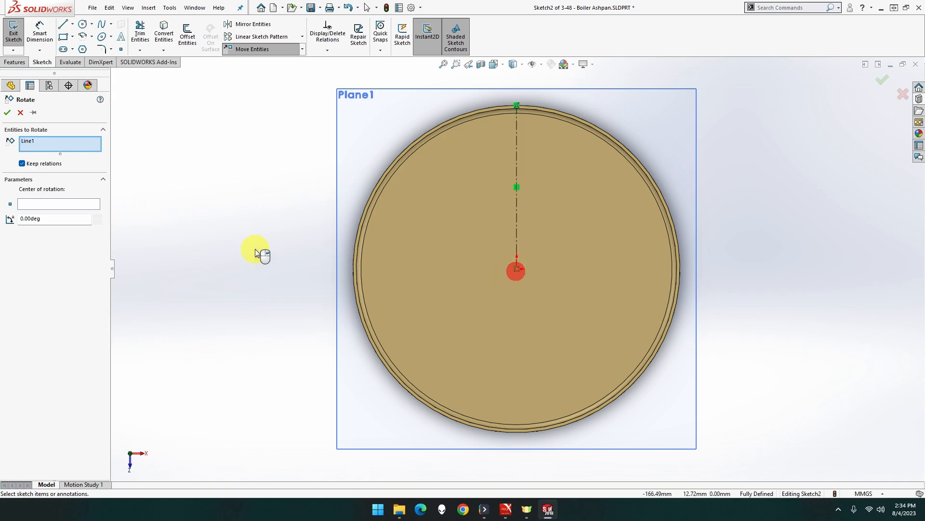
pyautogui.click(77, 204)
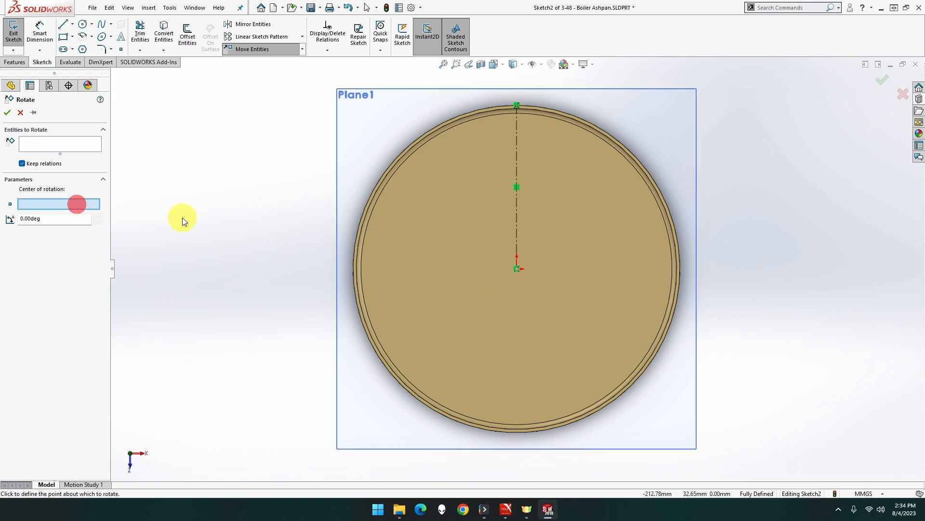
pyautogui.click(517, 270)
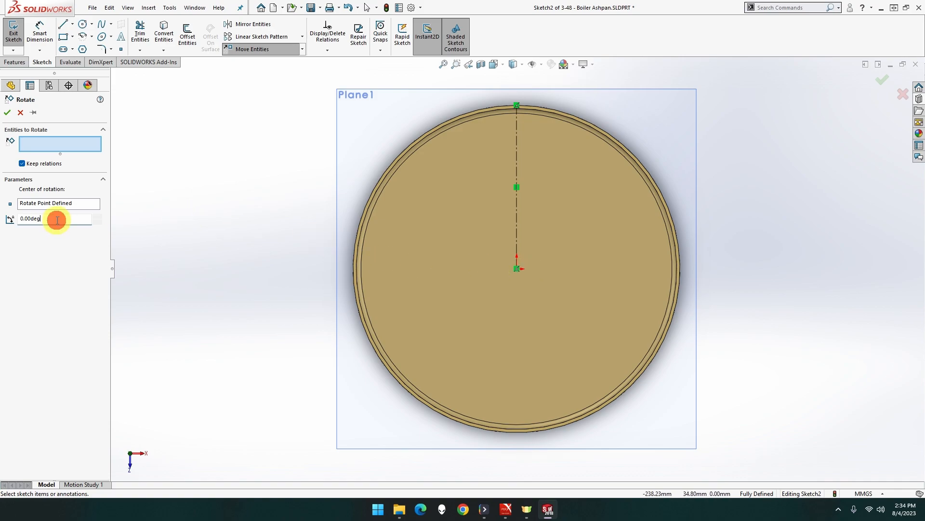
pyautogui.moveTo(57, 220); pyautogui.dragTo(16, 220)
pyautogui.write('12')
pyautogui.press('Return')
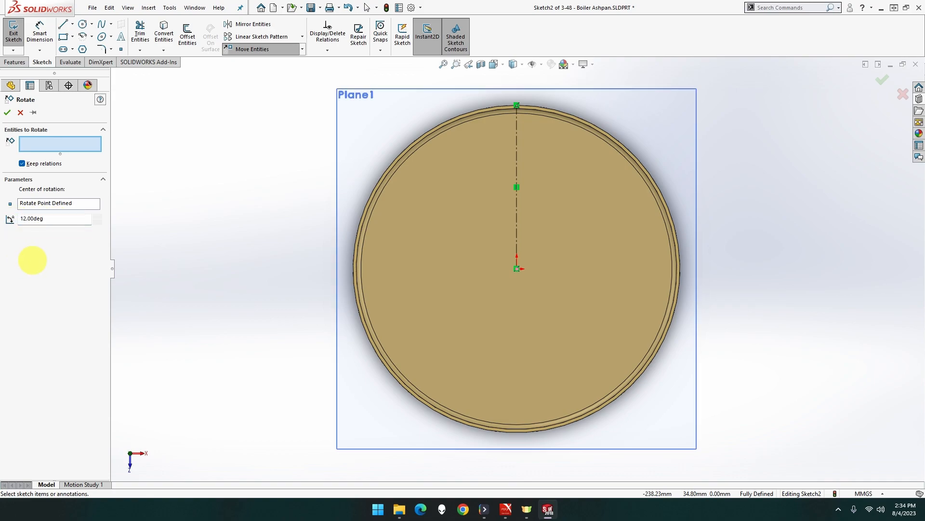
pyautogui.click(64, 145)
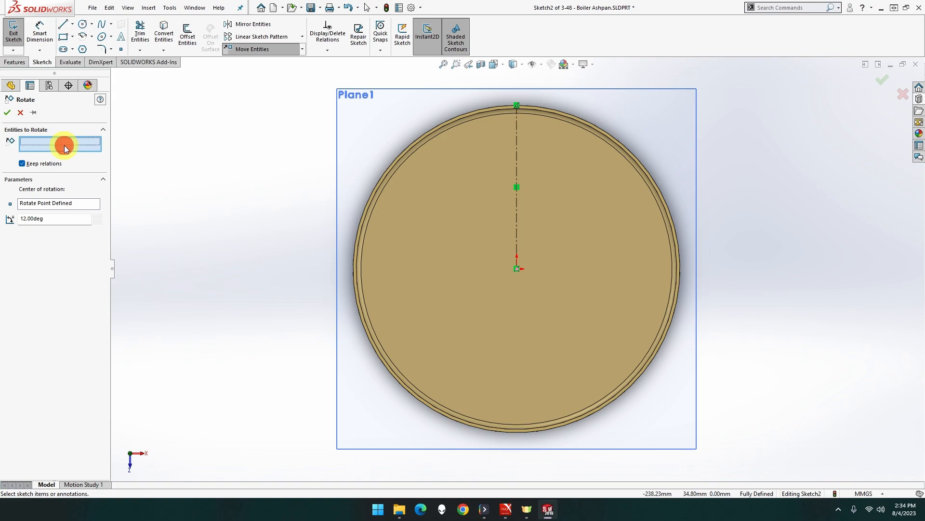
pyautogui.click(518, 198)
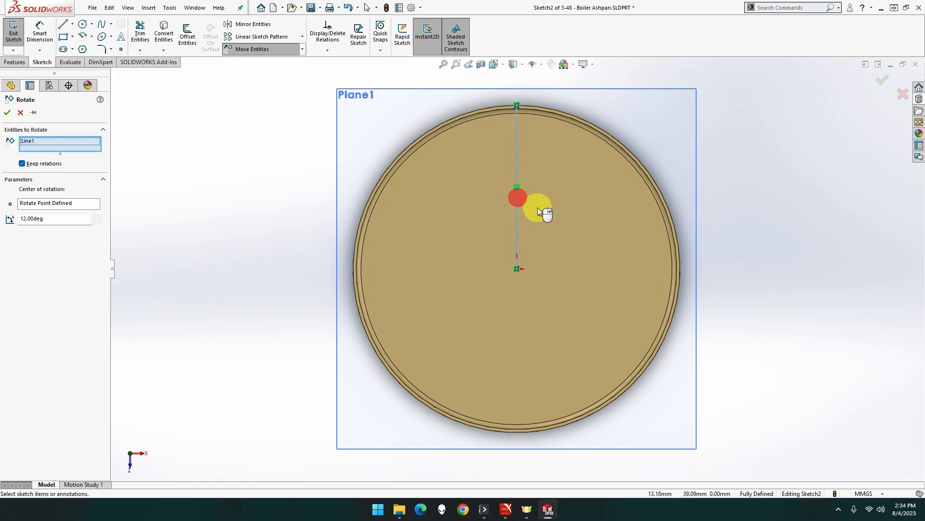
pyautogui.rightClick(159, 171)
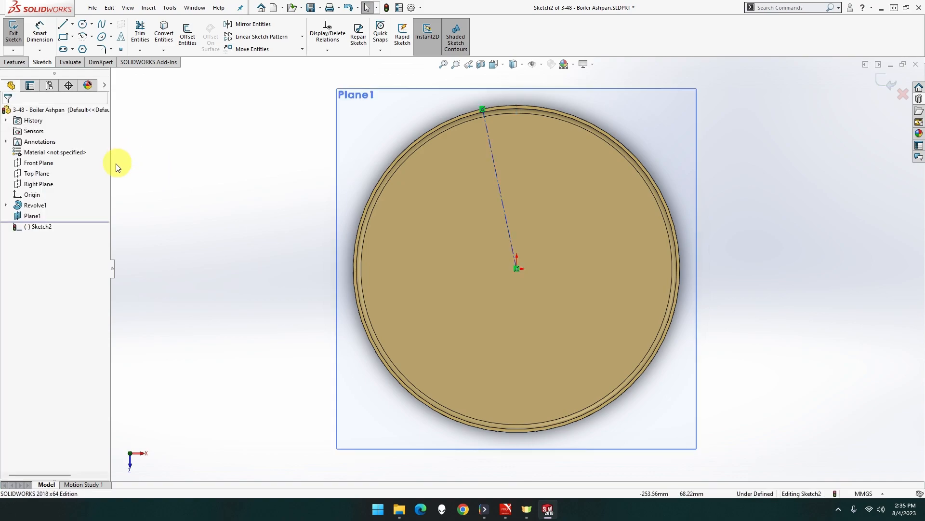
# Undo the centerline's rotation.
pyautogui.rightClick(78, 170)
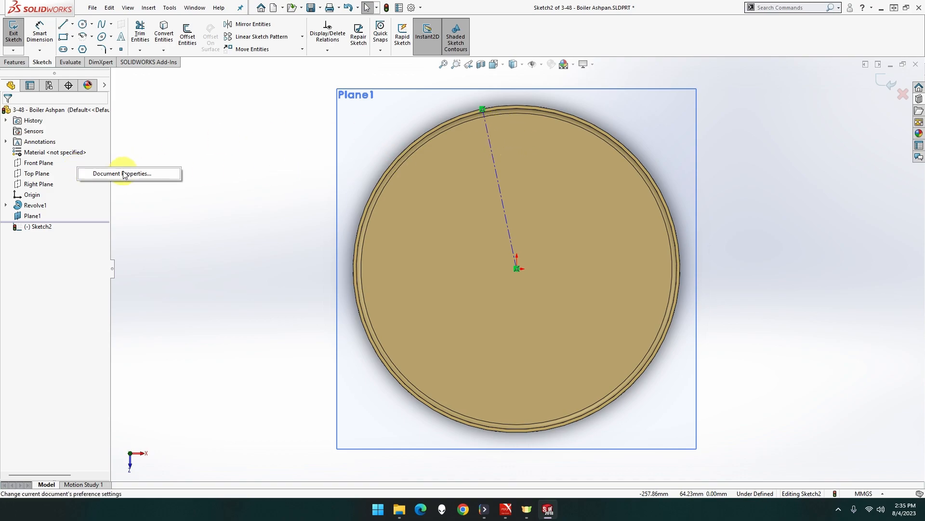
pyautogui.click(152, 153)
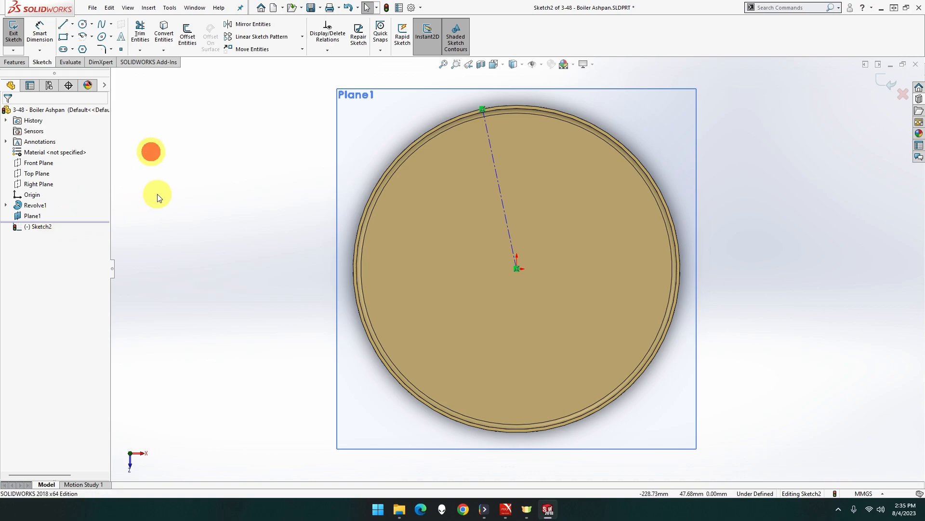
pyautogui.click(15, 61)
pyautogui.click(41, 62)
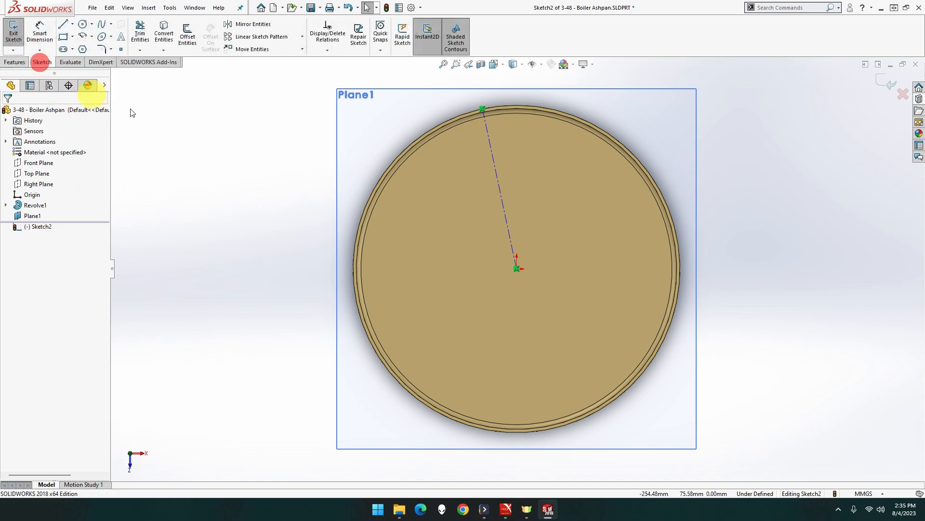
pyautogui.click(213, 143)
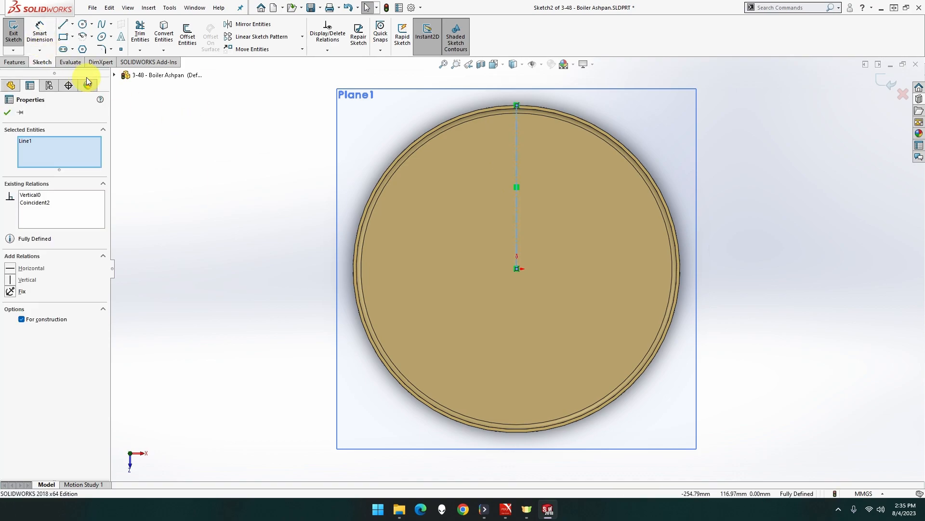
pyautogui.click(7, 113)
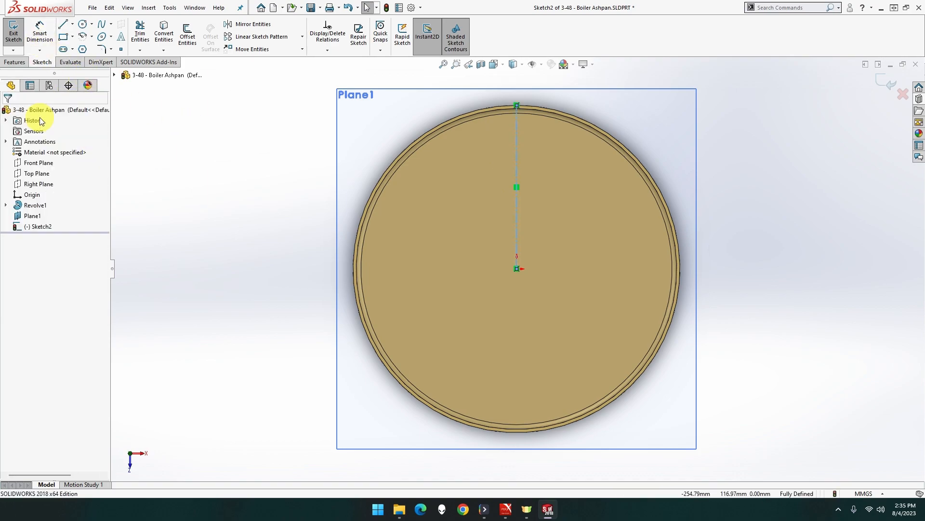
# Create a circular sketch pattern of the vertical centerline about the origin with 6 equally spaced instances over 60 degrees clockwise.
pyautogui.click(303, 49)
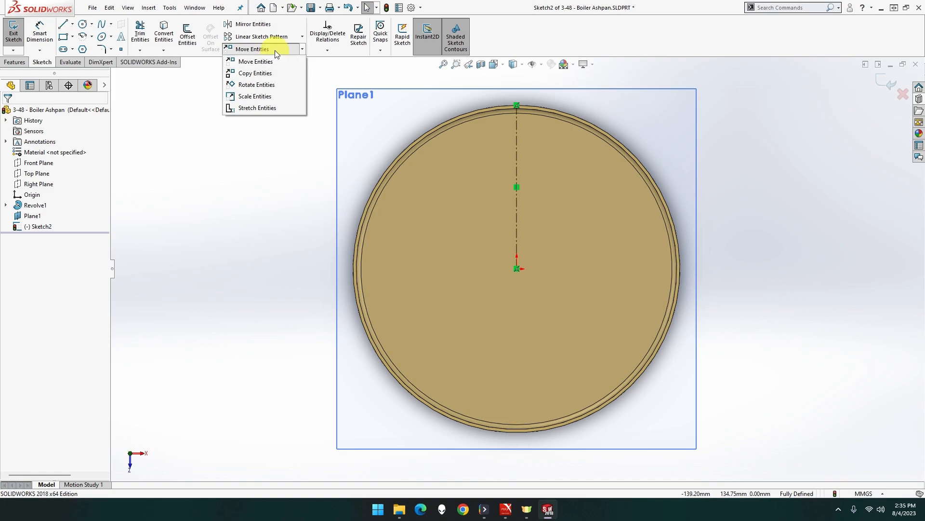
pyautogui.click(302, 37)
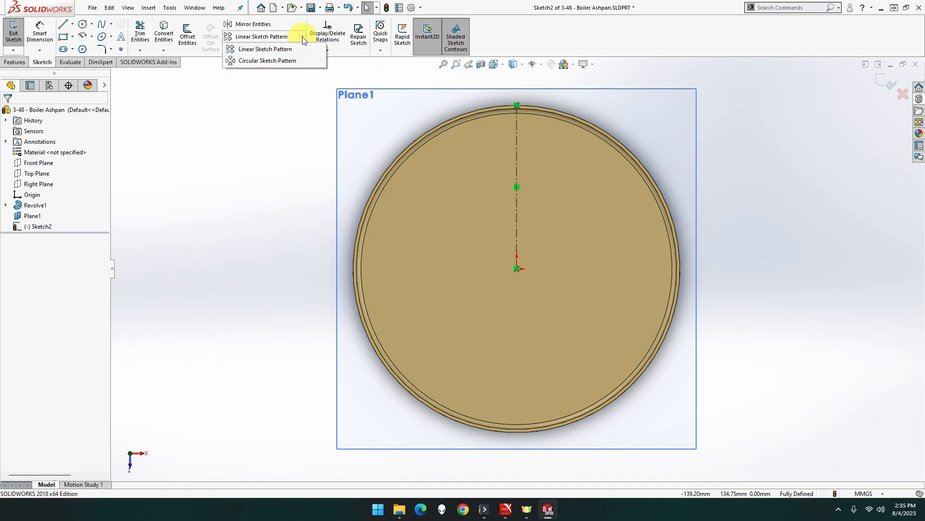
pyautogui.click(282, 61)
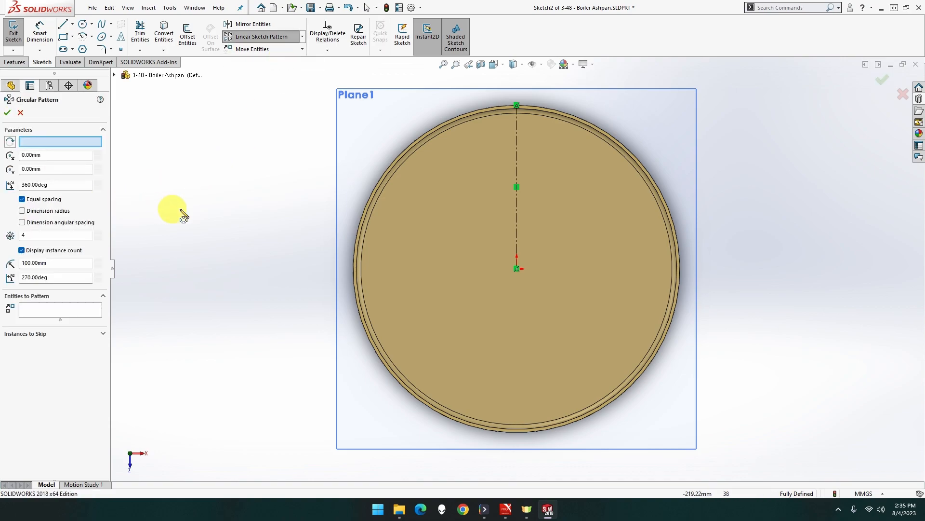
pyautogui.click(517, 207)
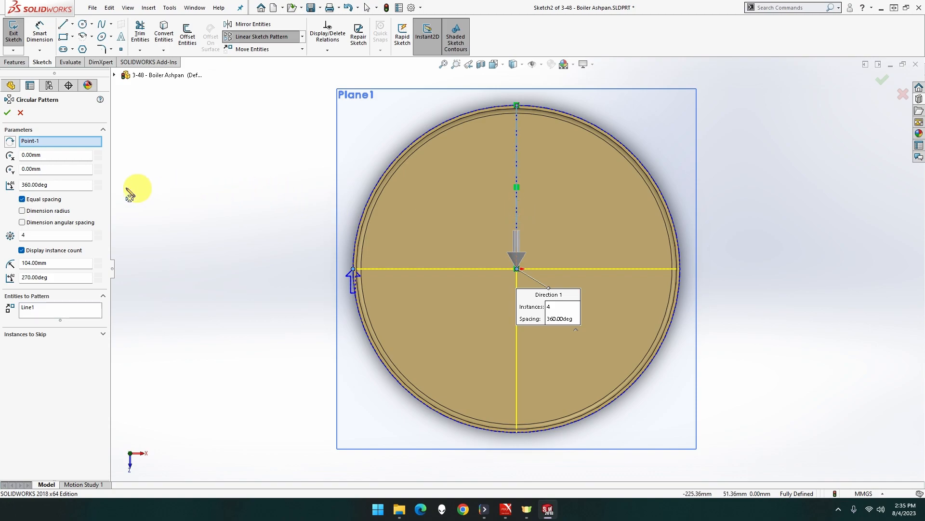
pyautogui.click(62, 183)
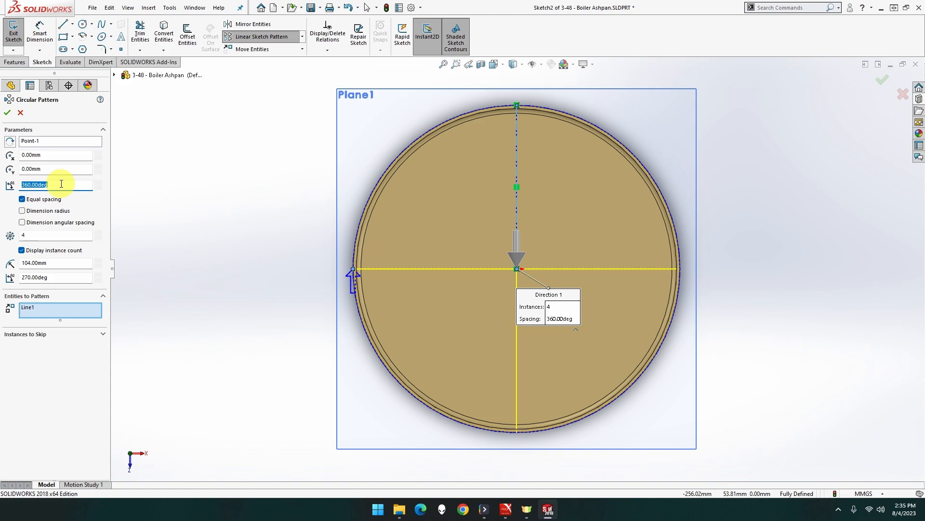
pyautogui.write('60')
pyautogui.press('Tab')
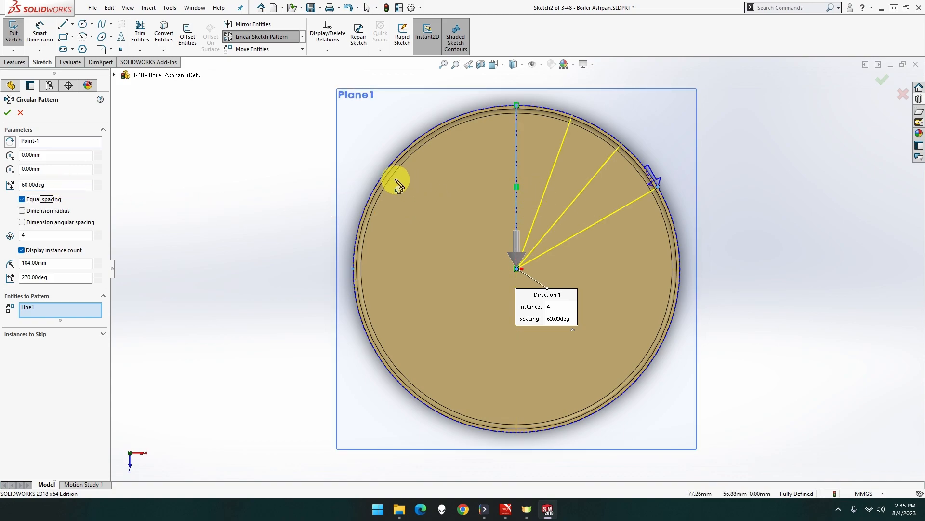
pyautogui.doubleClick(60, 235)
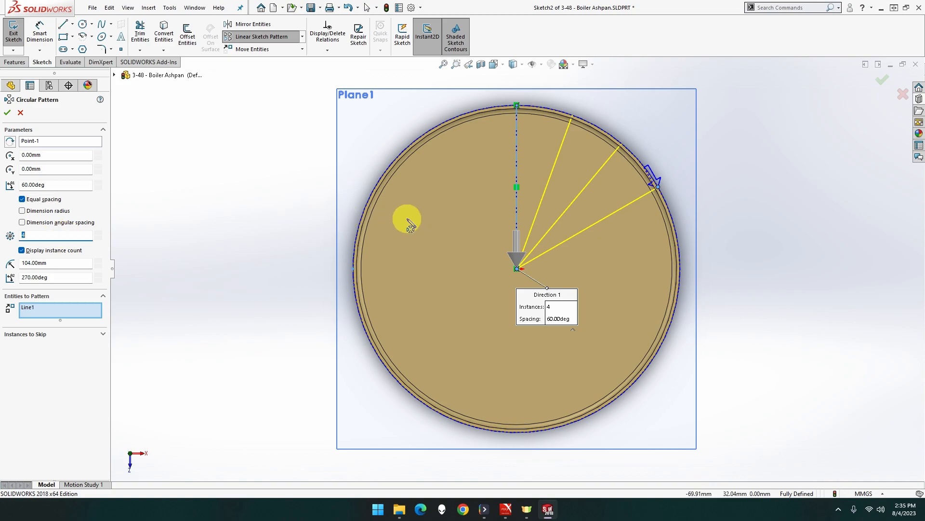
pyautogui.write('6')
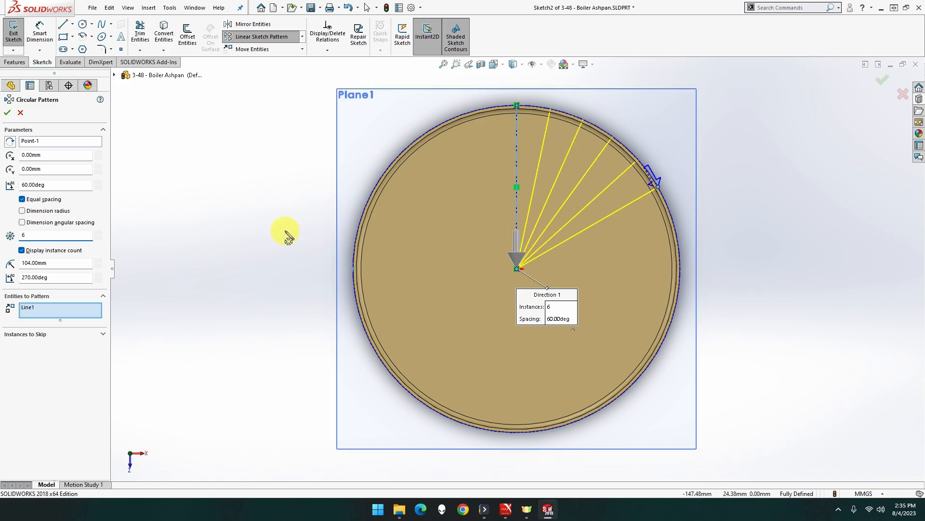
pyautogui.click(8, 113)
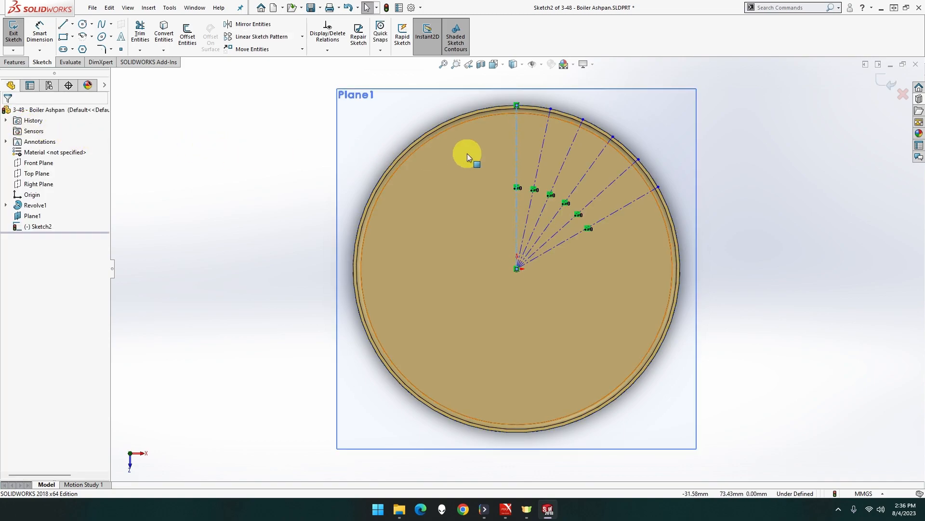
# Pattern the vertical centerline again about the origin in the reversed direction, with 6 equally spaced instances over 60 degrees.
pyautogui.click(516, 147)
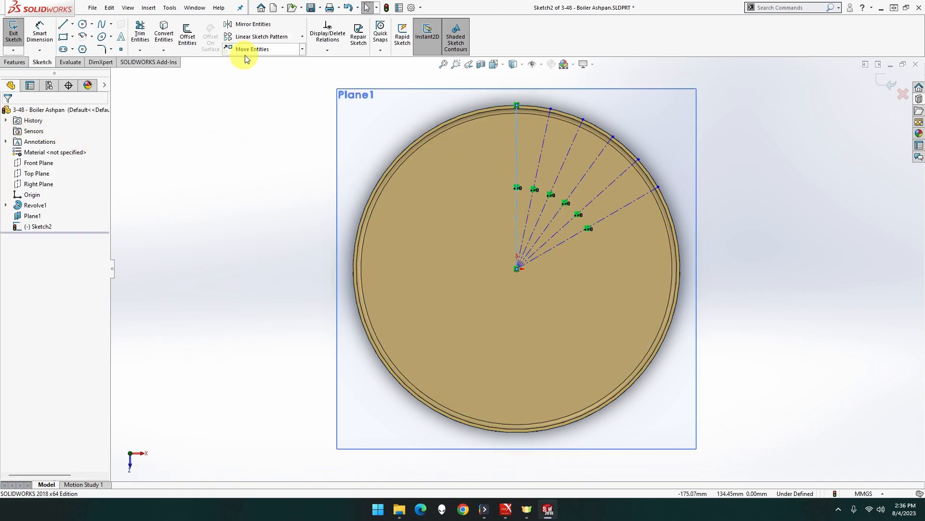
pyautogui.click(302, 37)
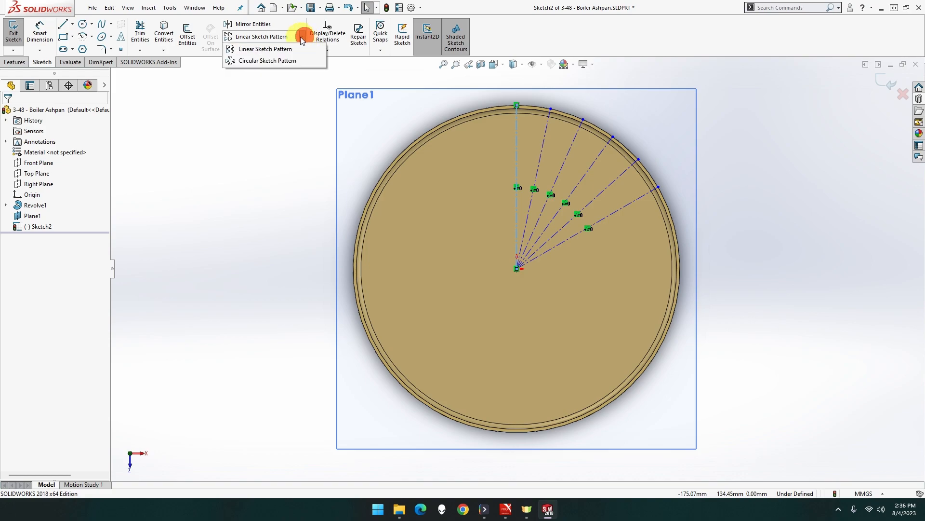
pyautogui.click(285, 61)
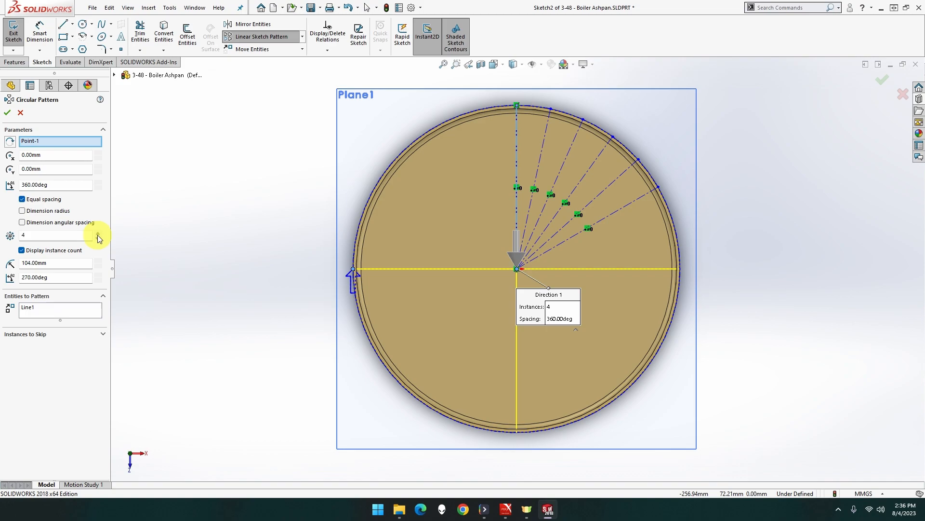
pyautogui.click(10, 141)
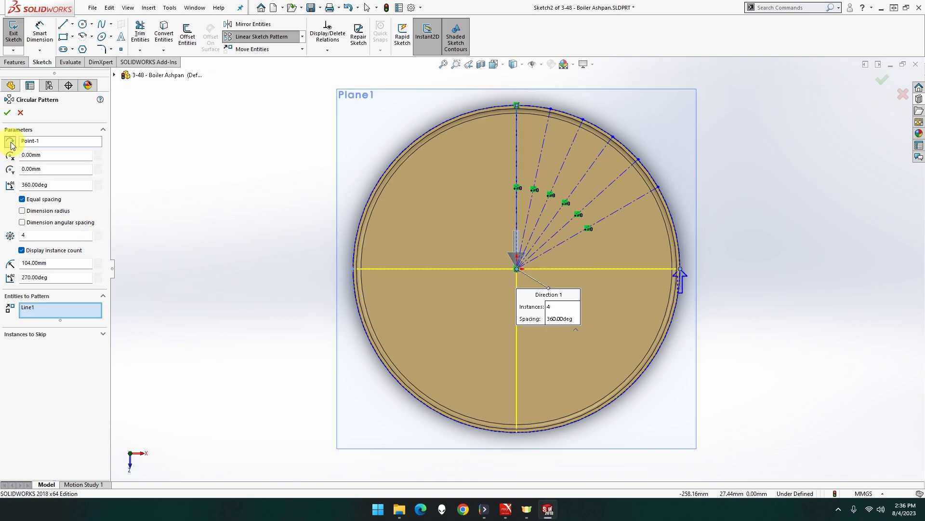
pyautogui.click(10, 141)
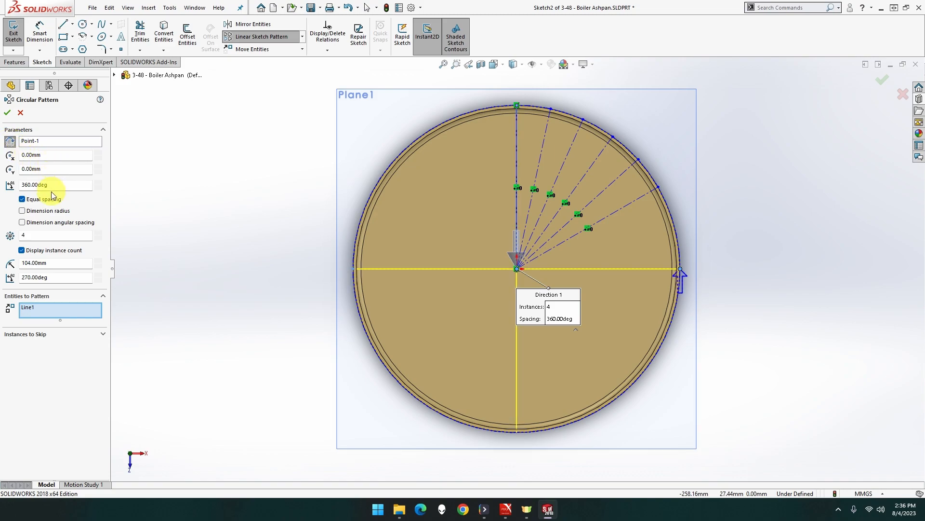
pyautogui.click(45, 237)
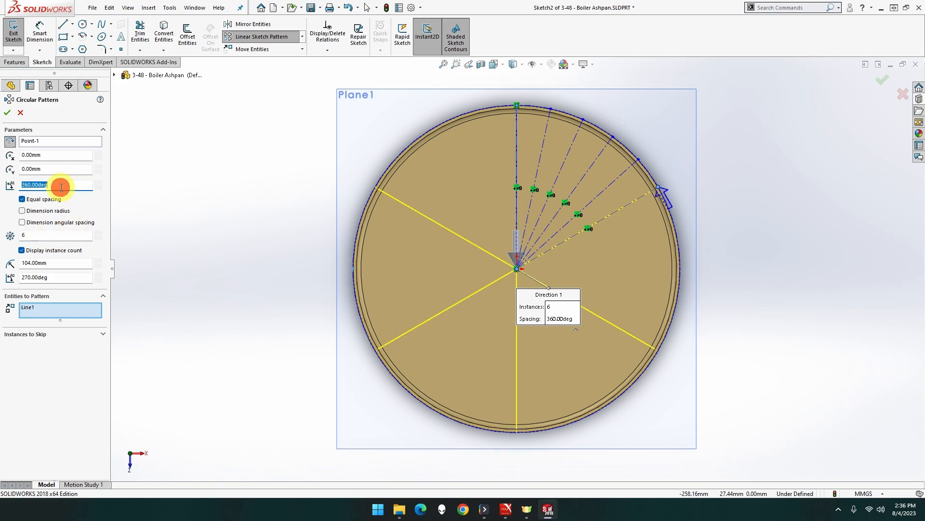
pyautogui.click(61, 187)
pyautogui.write('60')
pyautogui.press('Return')
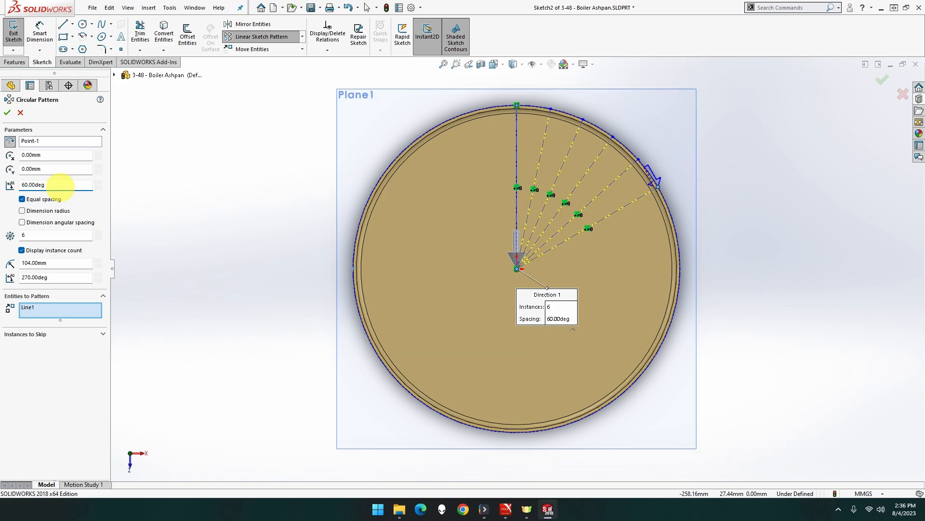
pyautogui.click(11, 142)
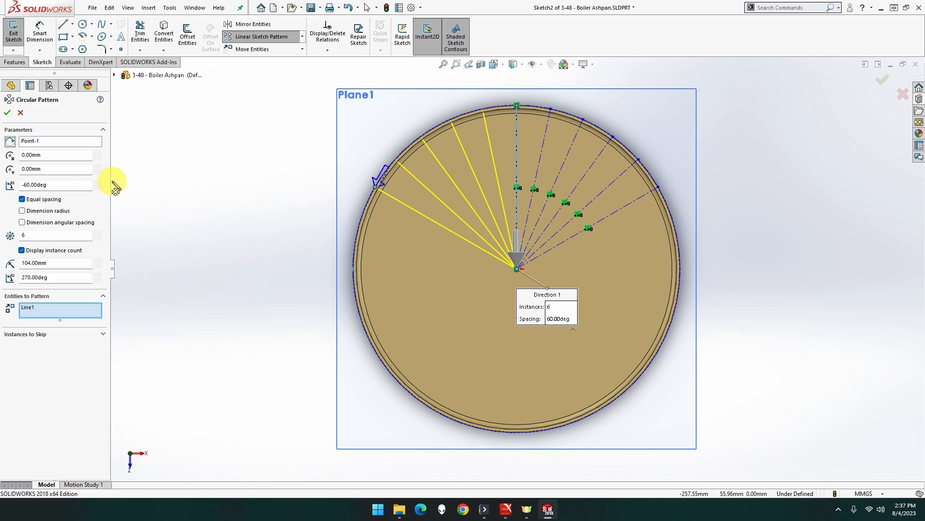
pyautogui.click(8, 115)
# Exit the sketch containing the fan of radial centerlines on the offset plane.
pyautogui.moveTo(283, 200)
pyautogui.mouseDown(button='middle')
pyautogui.moveTo(322, 213)
pyautogui.moveTo(281, 202)
pyautogui.mouseUp(button='middle')
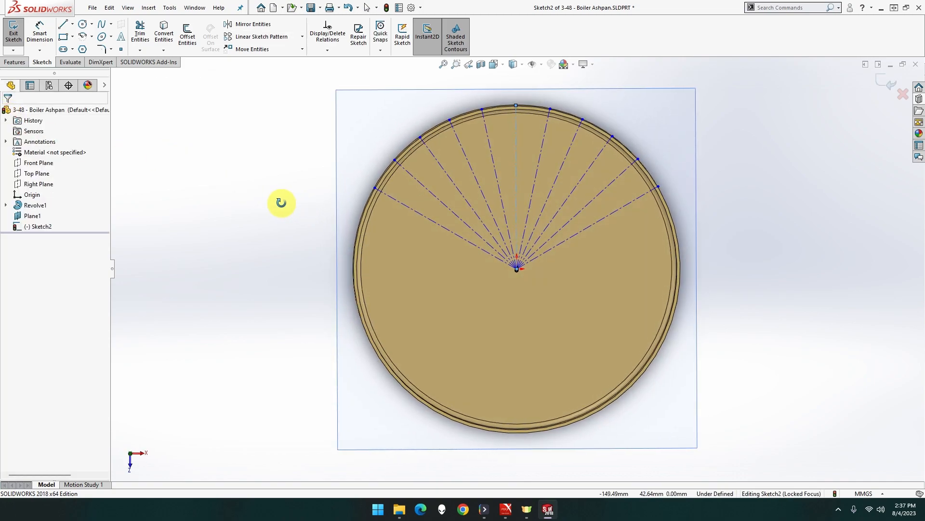
pyautogui.click(14, 41)
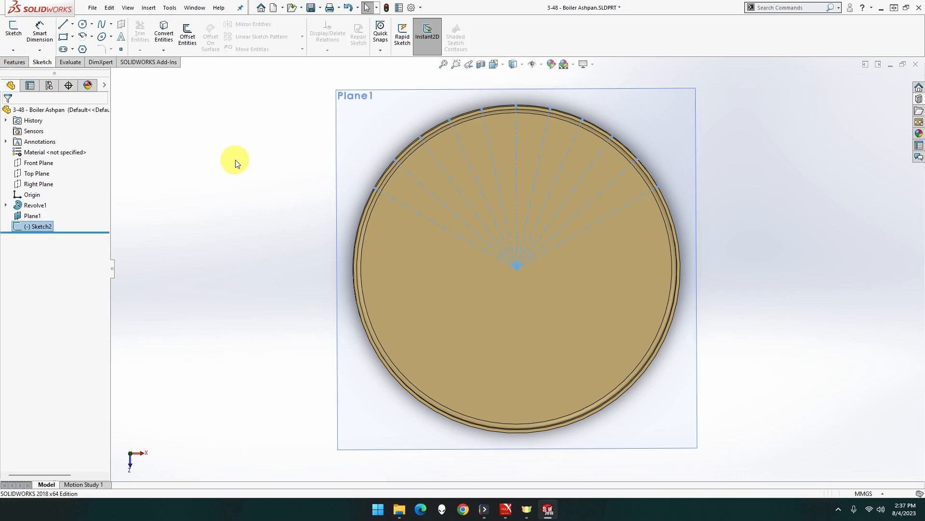
pyautogui.moveTo(239, 159); pyautogui.dragTo(258, 190, button='middle')
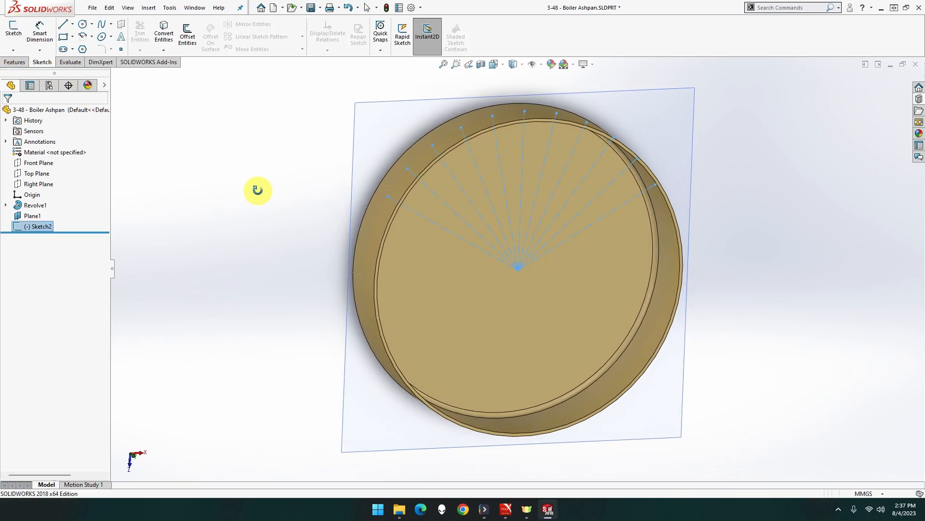
# Hide the 26 mm offset plane that carries the radial centerlines.
pyautogui.rightClick(385, 139)
pyautogui.click(422, 130)
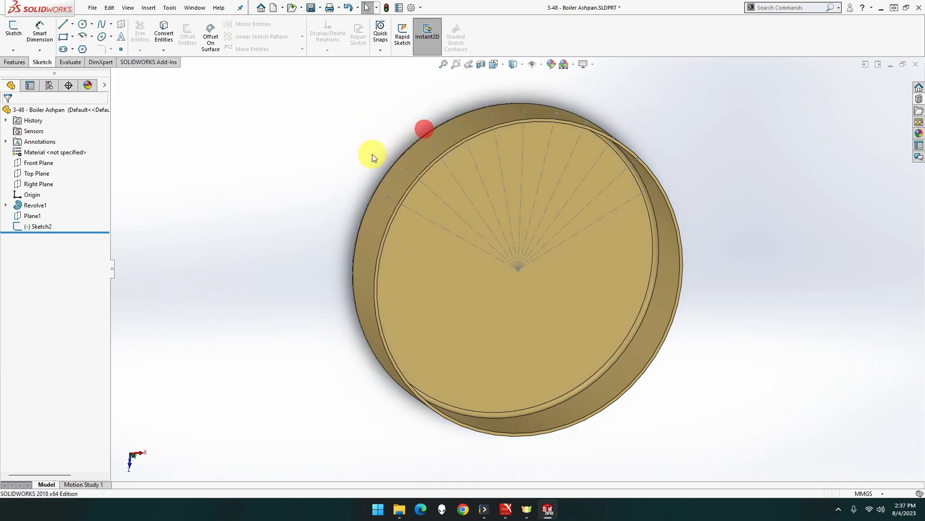
pyautogui.moveTo(364, 147); pyautogui.dragTo(351, 121, button='middle')
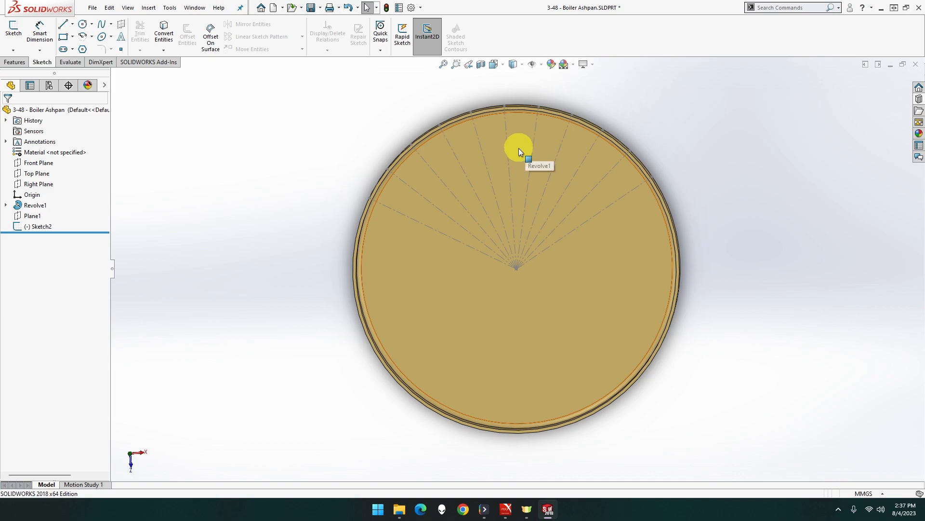
# Create a reference plane through the outer endpoint of the leftmost radial centerline, perpendicular to that centerline.
pyautogui.moveTo(462, 160); pyautogui.dragTo(508, 215, button='middle')
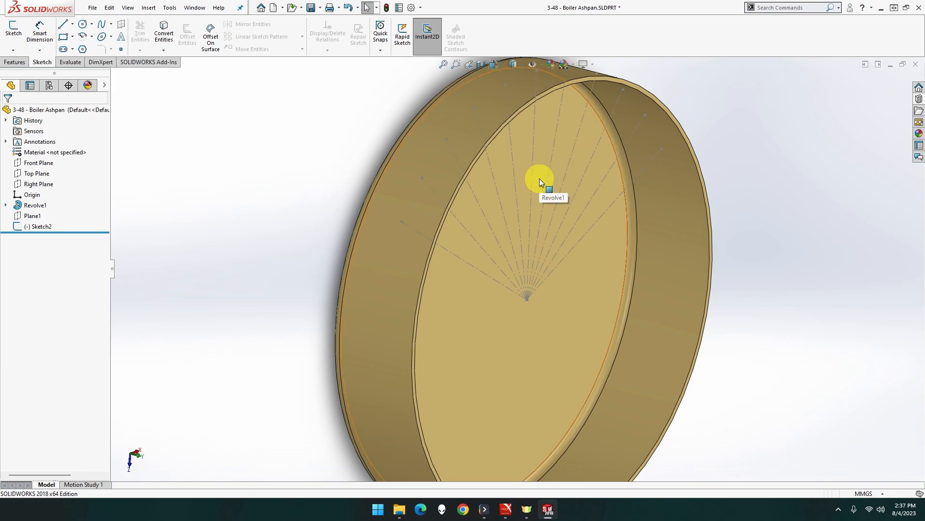
pyautogui.click(401, 225)
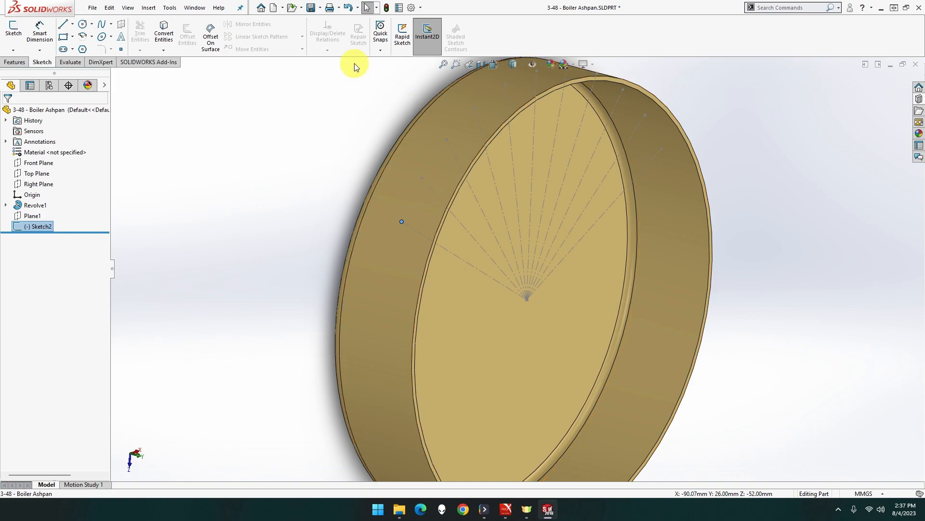
pyautogui.click(14, 65)
pyautogui.click(385, 50)
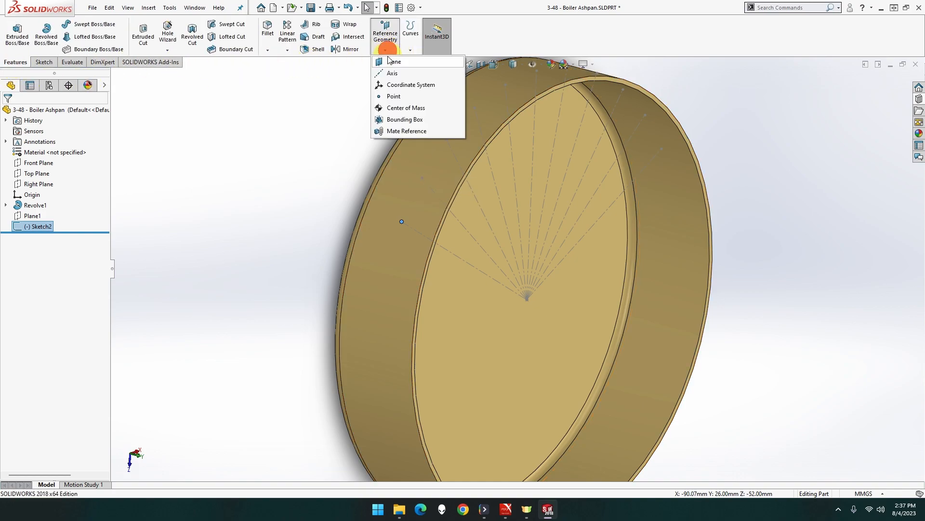
pyautogui.click(390, 63)
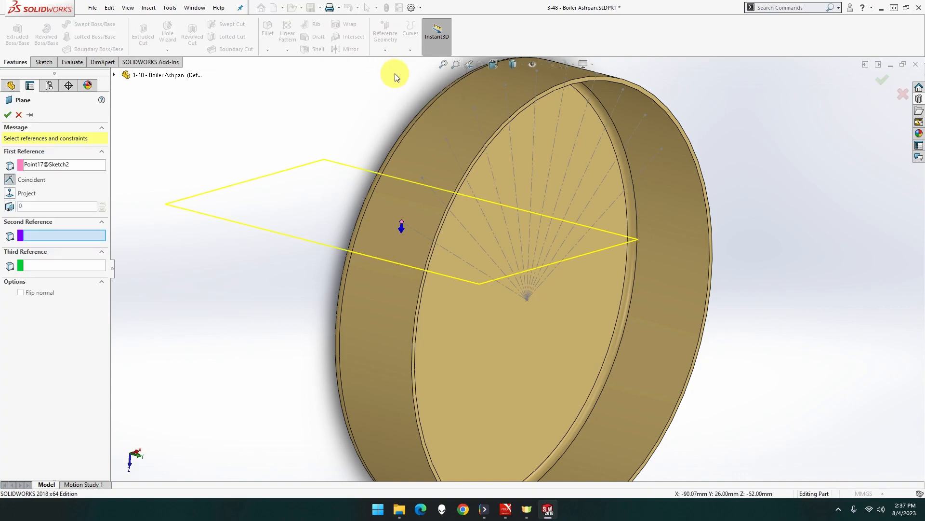
pyautogui.click(445, 248)
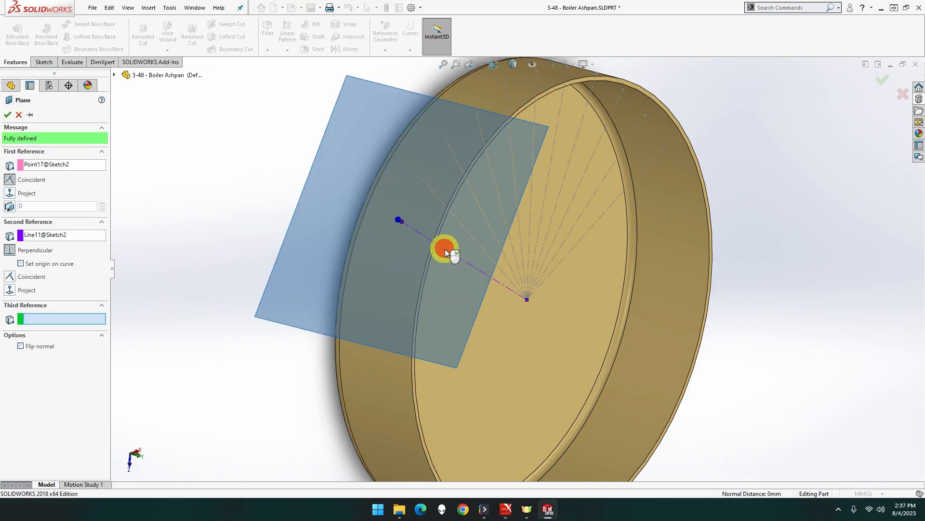
pyautogui.moveTo(454, 250); pyautogui.dragTo(403, 230, button='middle')
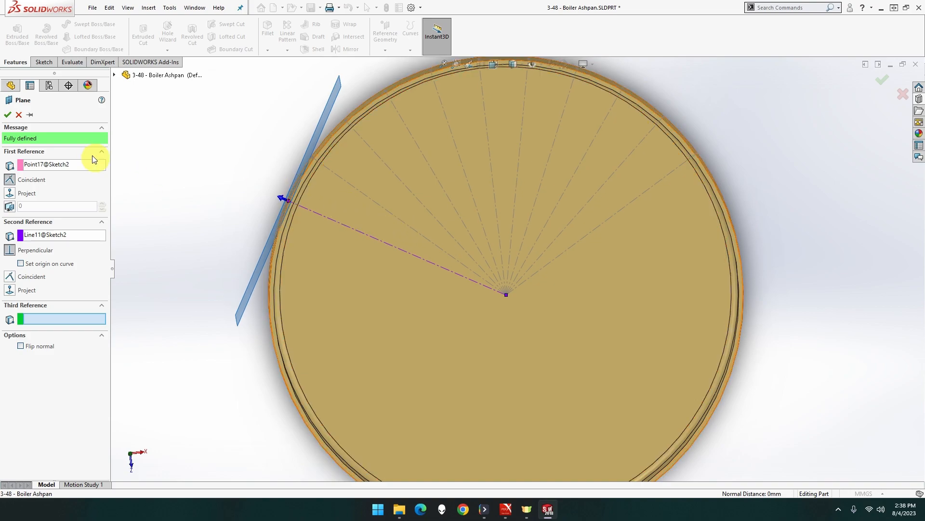
pyautogui.click(7, 114)
# On the plane perpendicular to the leftmost centerline, sketch a circle of about 7 mm radius centred on the sketch origin.
pyautogui.moveTo(252, 186); pyautogui.dragTo(275, 186, button='middle')
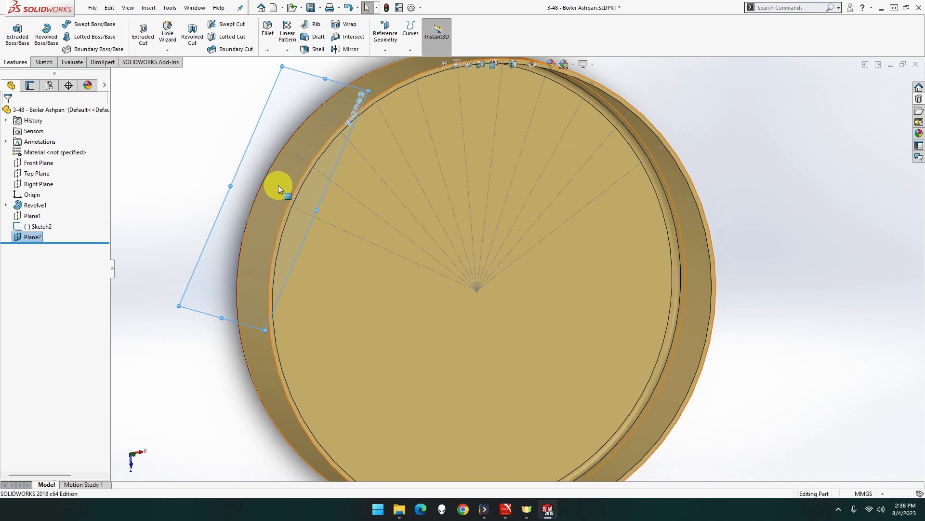
pyautogui.rightClick(288, 115)
pyautogui.click(310, 103)
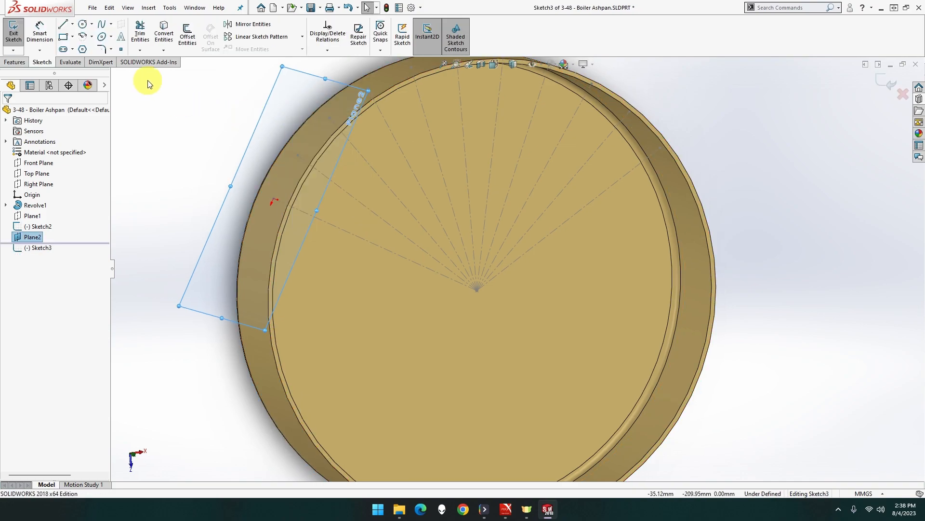
pyautogui.click(83, 24)
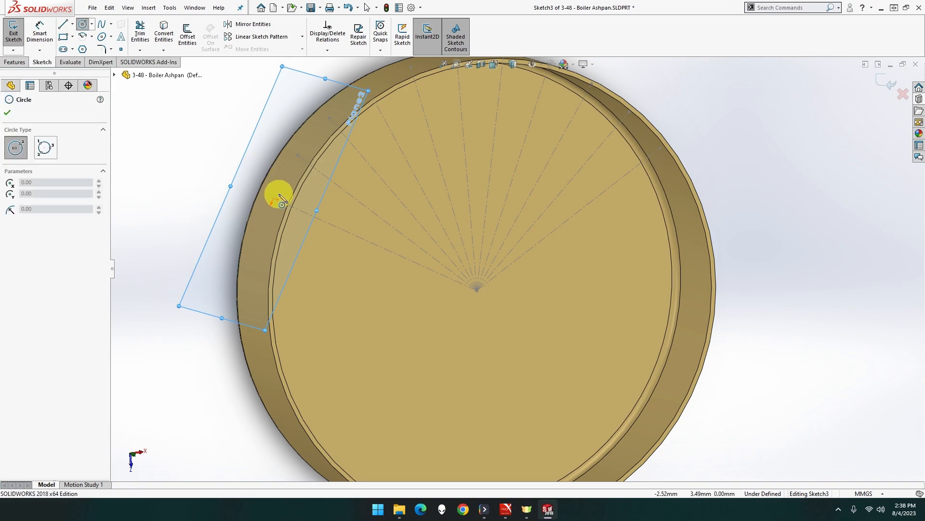
pyautogui.click(273, 199)
pyautogui.click(280, 185)
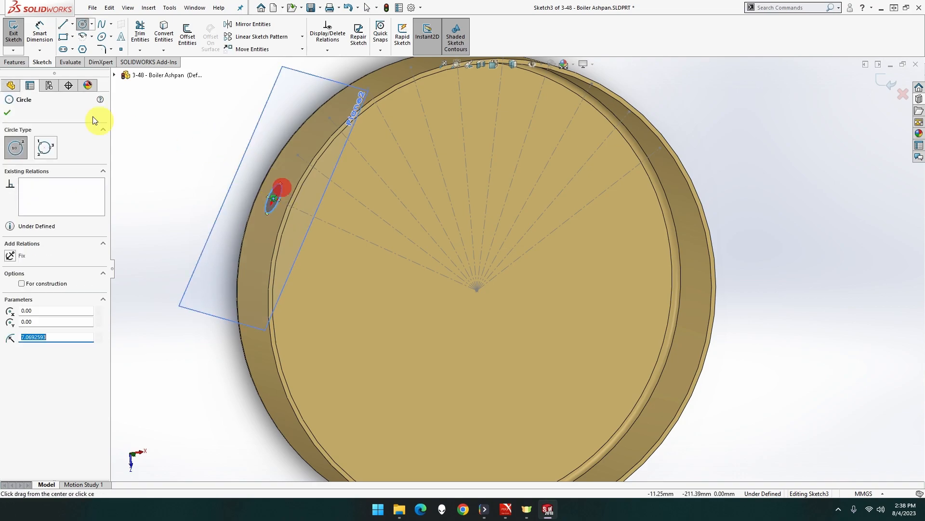
# Dimension the circle at the leftmost centerline's endpoint to a diameter of 10 mm.
pyautogui.click(14, 63)
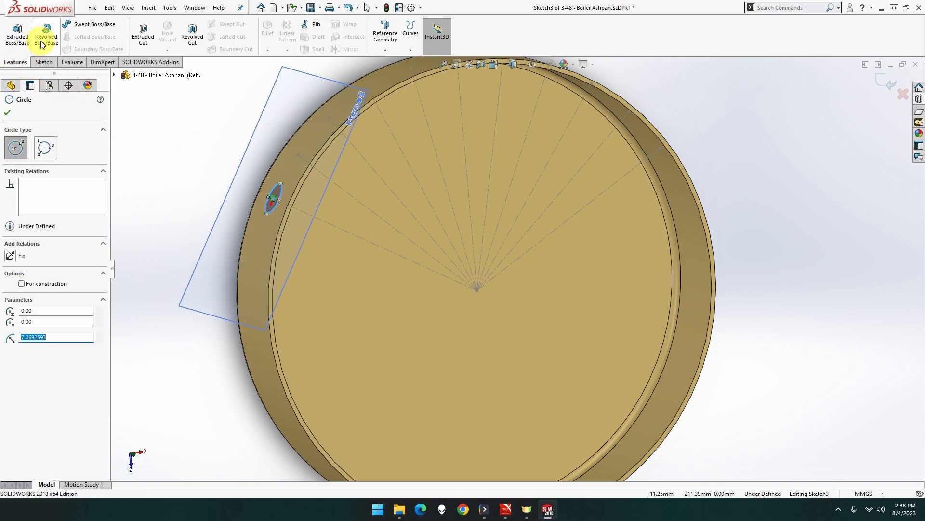
pyautogui.click(41, 62)
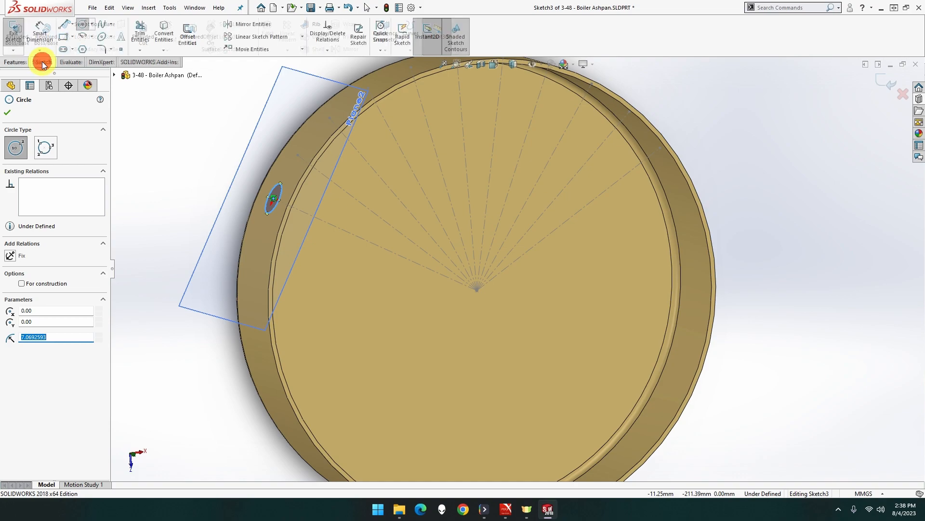
pyautogui.click(41, 42)
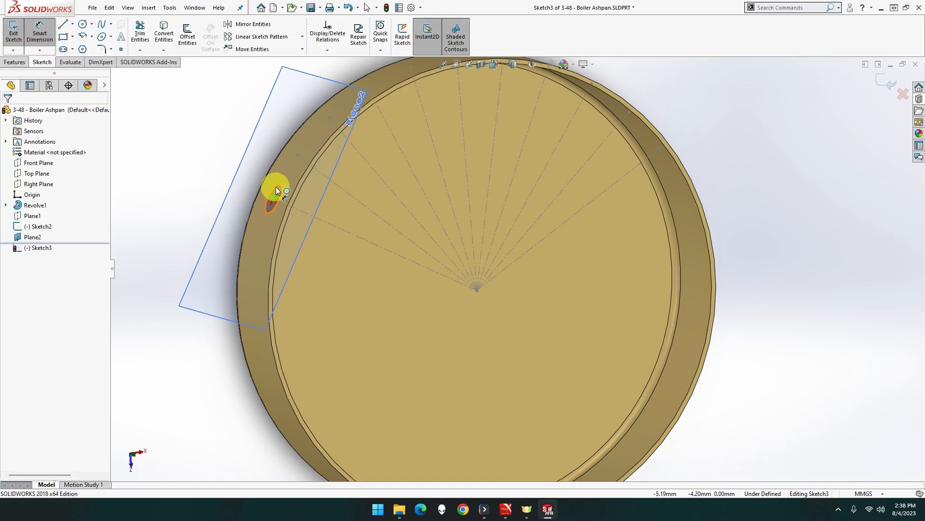
pyautogui.click(275, 188)
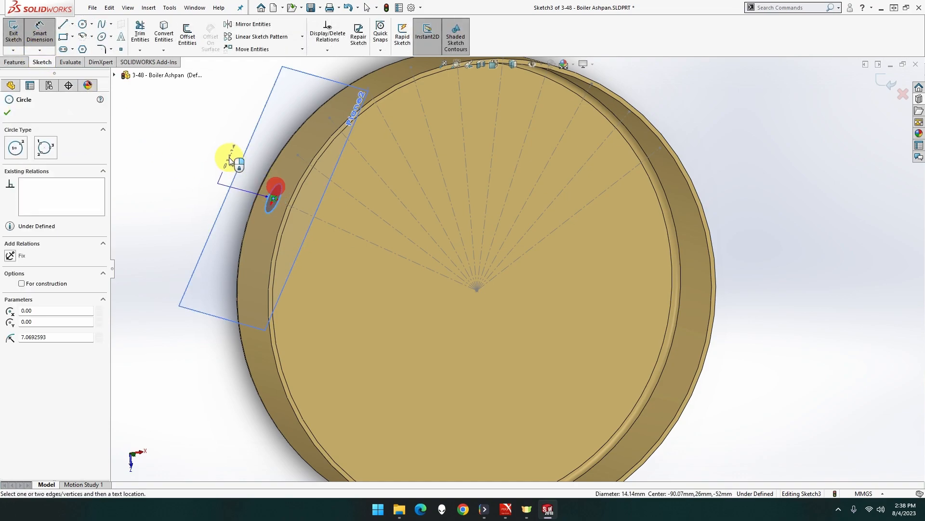
pyautogui.click(184, 234)
pyautogui.write('10.00mm')
pyautogui.click(184, 234)
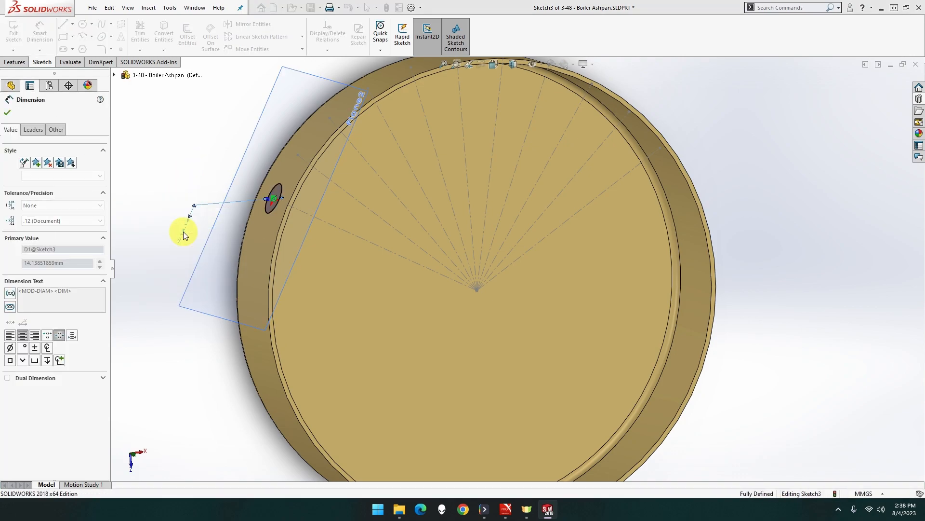
# Cut-extrude the 10 mm circle through the pan's side wall with the Up To Next end condition.
pyautogui.click(15, 62)
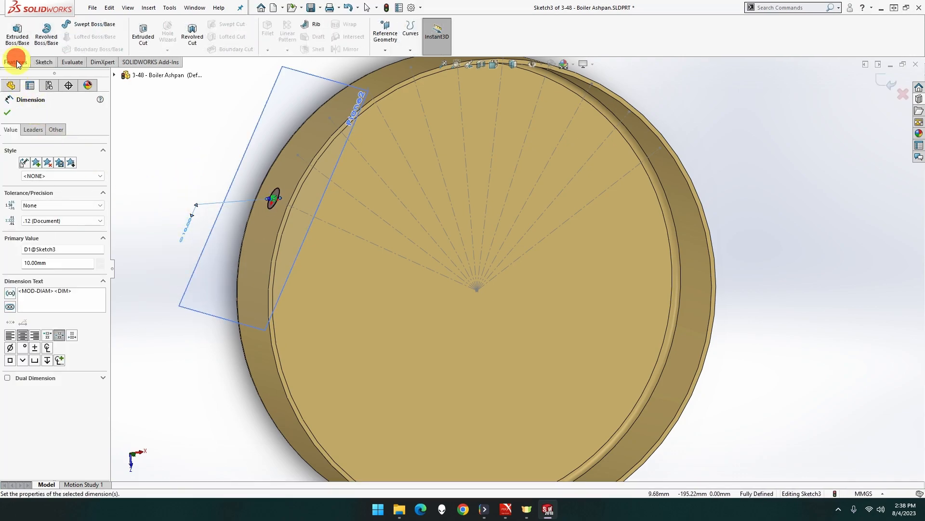
pyautogui.click(133, 39)
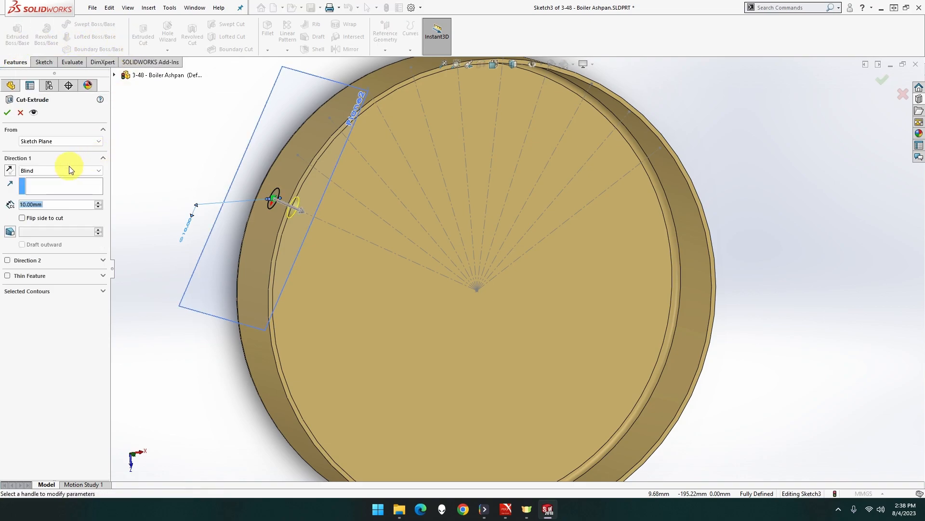
pyautogui.click(56, 171)
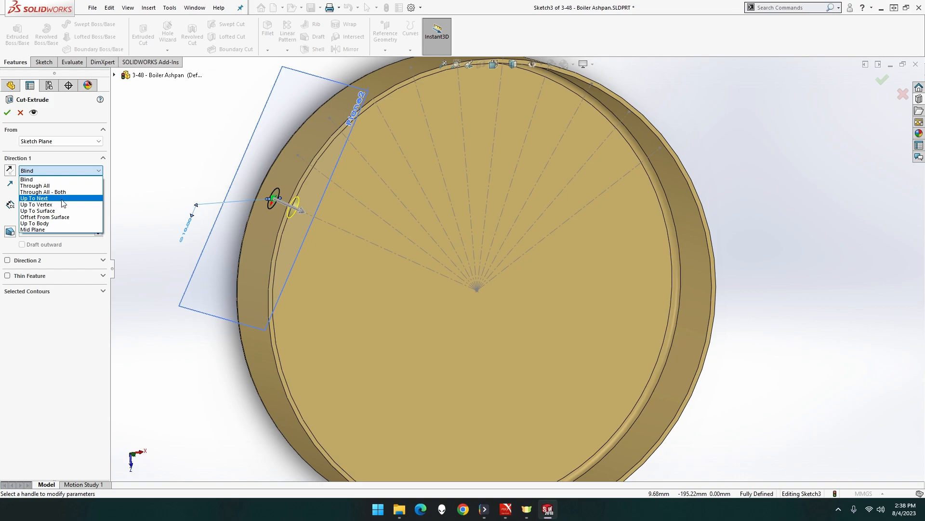
pyautogui.click(61, 199)
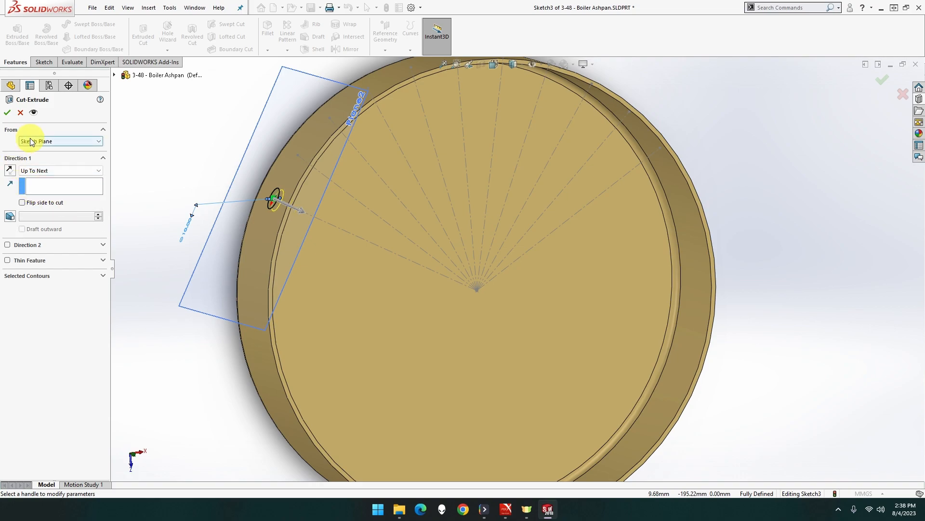
pyautogui.click(8, 113)
# Hide the reference plane used for the first side-wall hole.
pyautogui.moveTo(176, 186); pyautogui.dragTo(206, 169, button='middle')
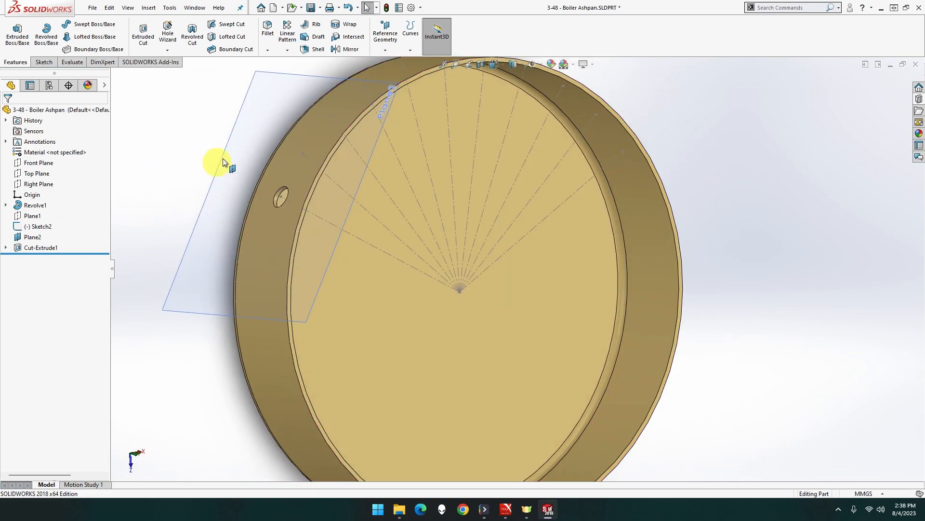
pyautogui.rightClick(233, 154)
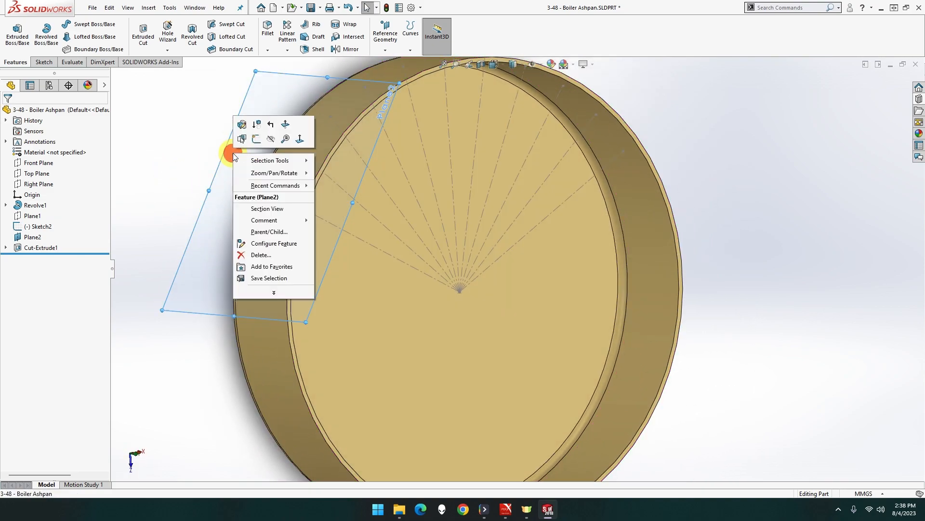
pyautogui.click(273, 140)
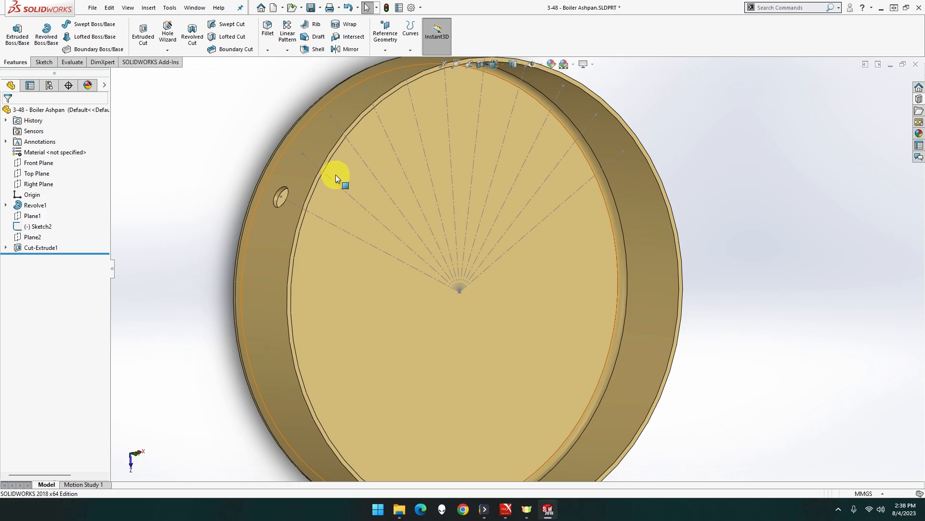
# Create a reference plane through the outer endpoint of the second centerline from the left, perpendicular to that centerline.
pyautogui.click(303, 154)
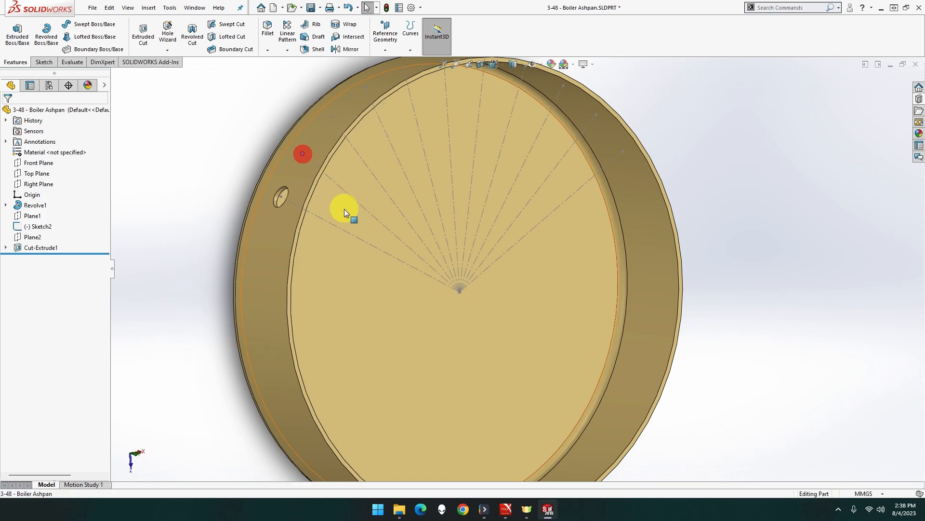
pyautogui.click(384, 50)
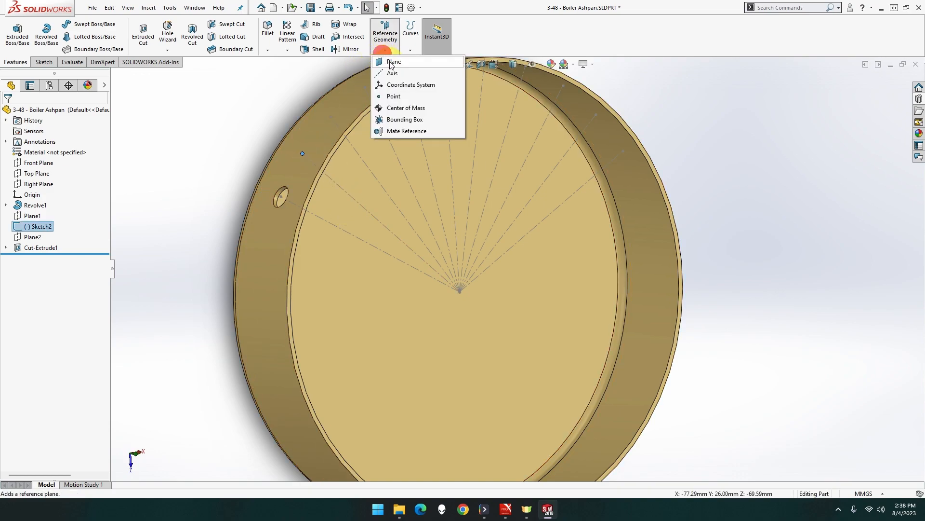
pyautogui.click(391, 61)
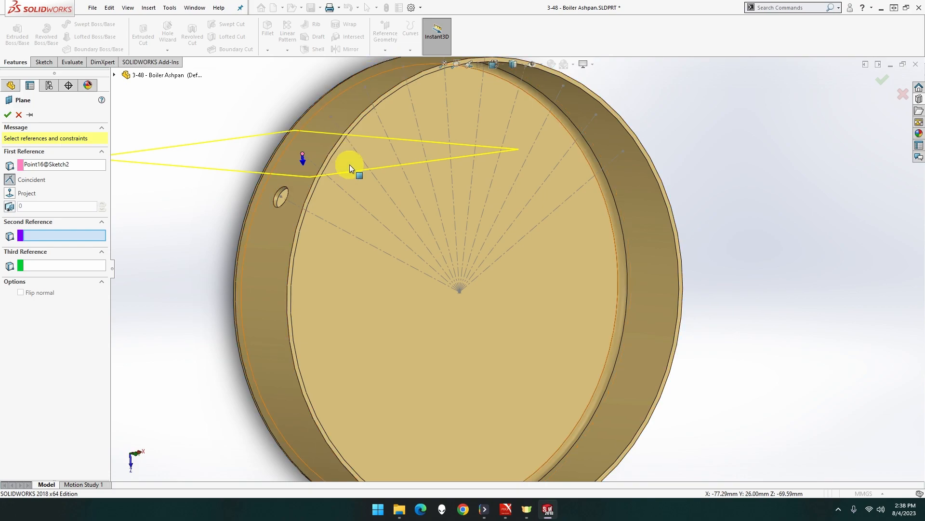
pyautogui.click(341, 186)
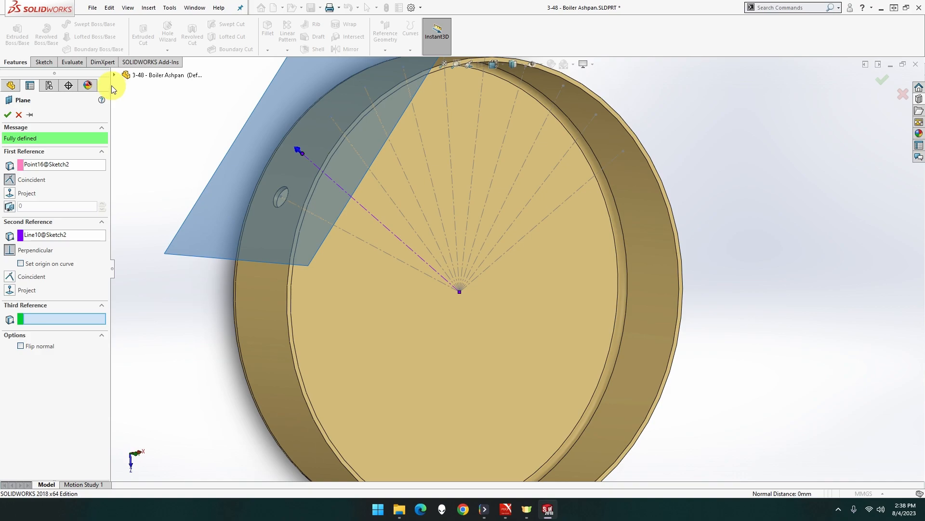
pyautogui.click(9, 116)
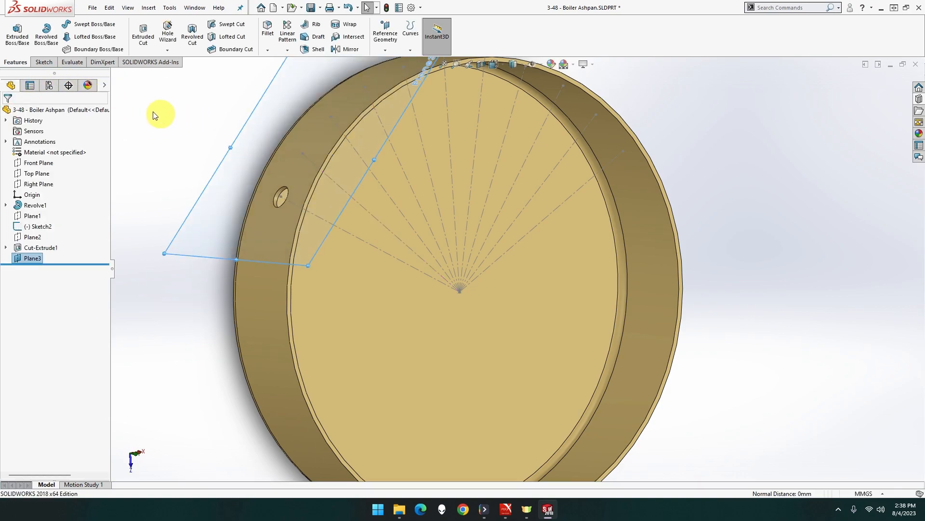
# On the plane perpendicular to the second centerline, sketch a circle of about 10.4 mm radius centred on the sketch origin.
pyautogui.click(257, 127)
pyautogui.rightClick(257, 127)
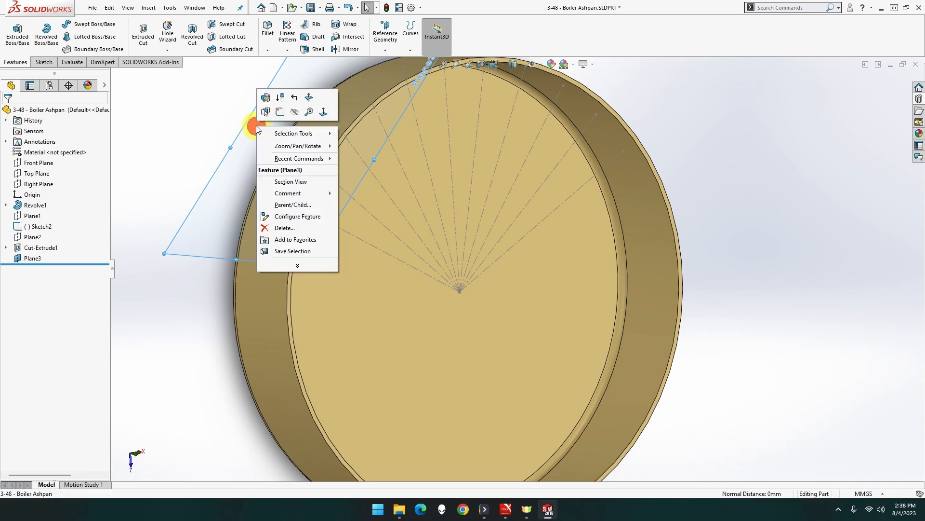
pyautogui.click(285, 110)
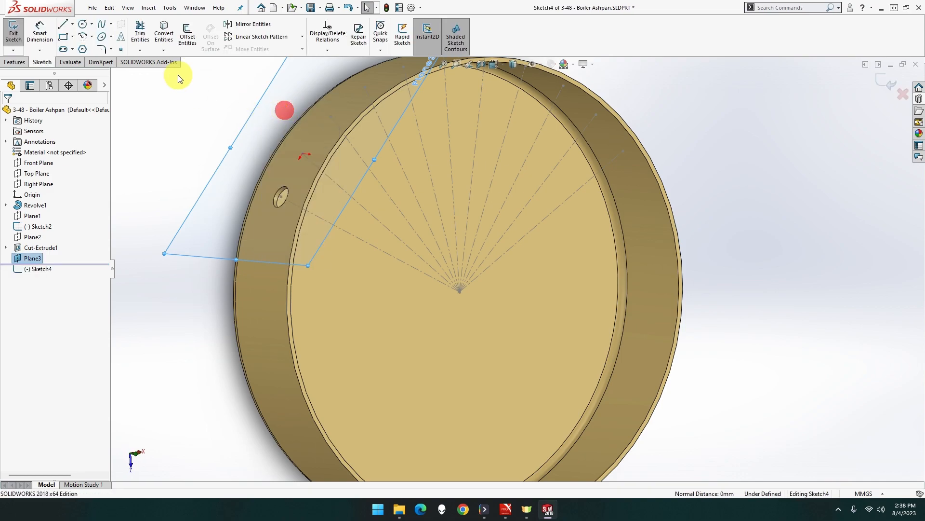
pyautogui.click(81, 28)
pyautogui.click(303, 153)
pyautogui.click(318, 141)
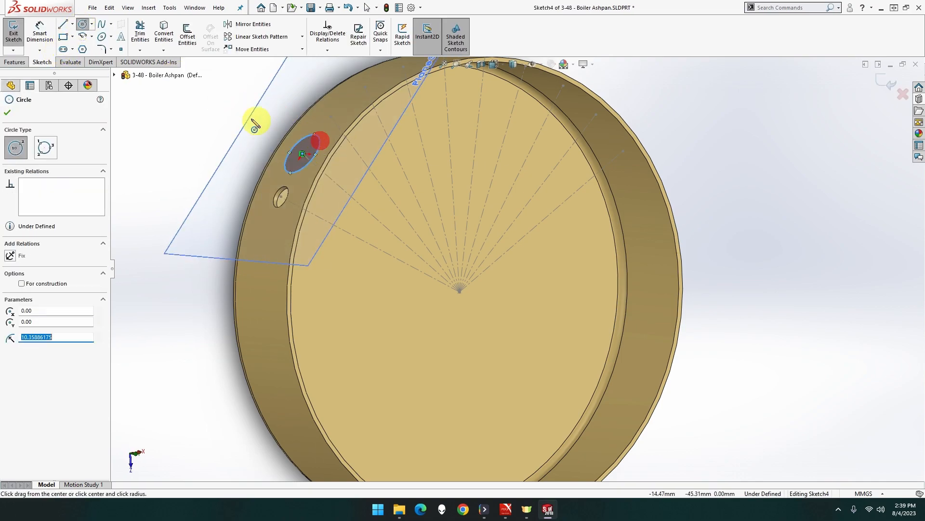
# Dimension the circle at the second centerline's endpoint to a diameter of 10 mm.
pyautogui.click(40, 38)
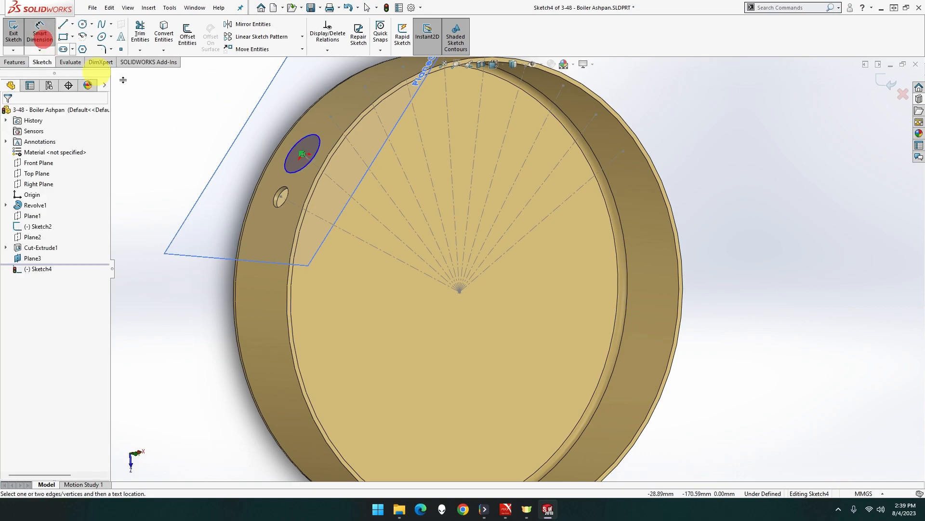
pyautogui.click(308, 136)
pyautogui.click(275, 86)
pyautogui.press('Return')
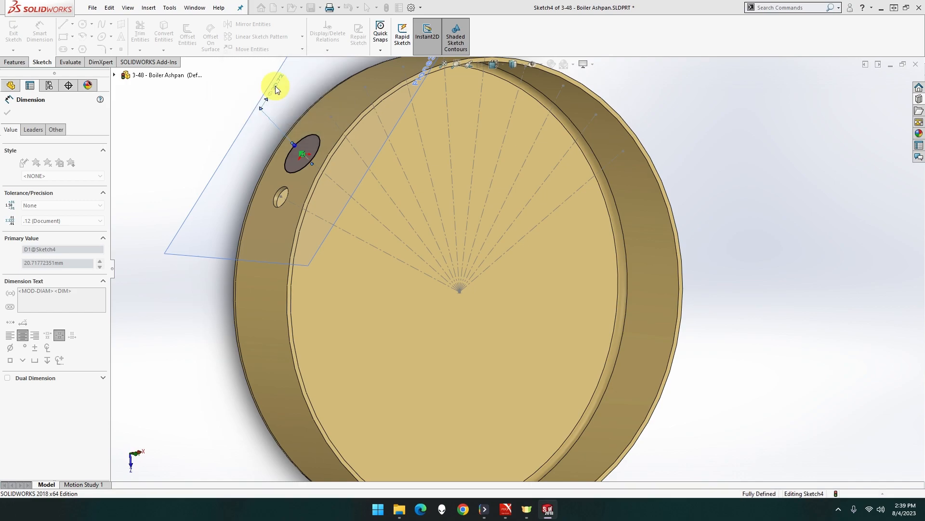
pyautogui.click(14, 62)
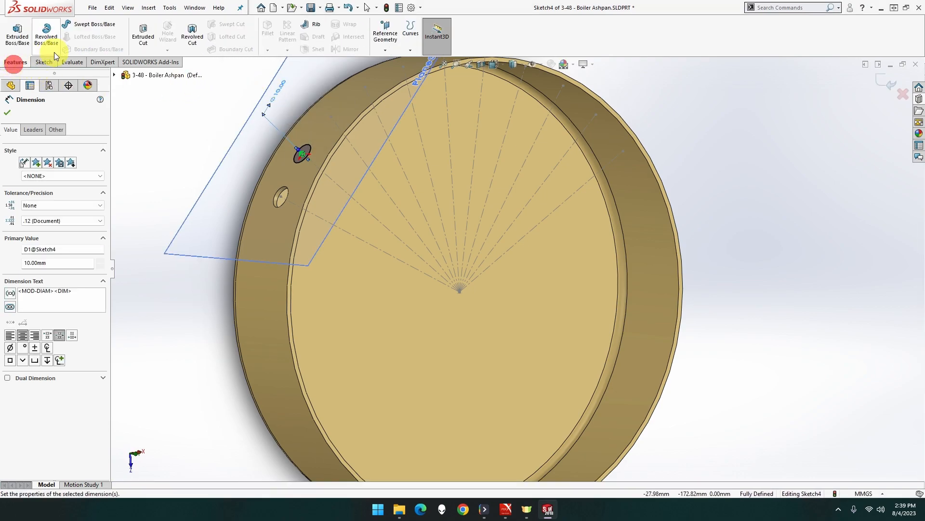
# Cut the second side-wall hole from the 10 mm circle using an Up To Next extruded cut, and hide its reference plane.
pyautogui.click(143, 33)
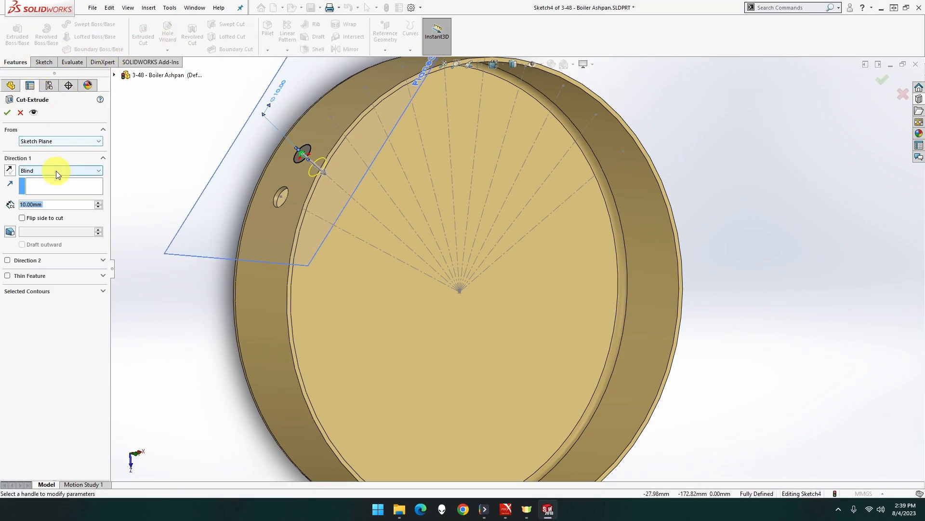
pyautogui.click(56, 172)
pyautogui.click(51, 186)
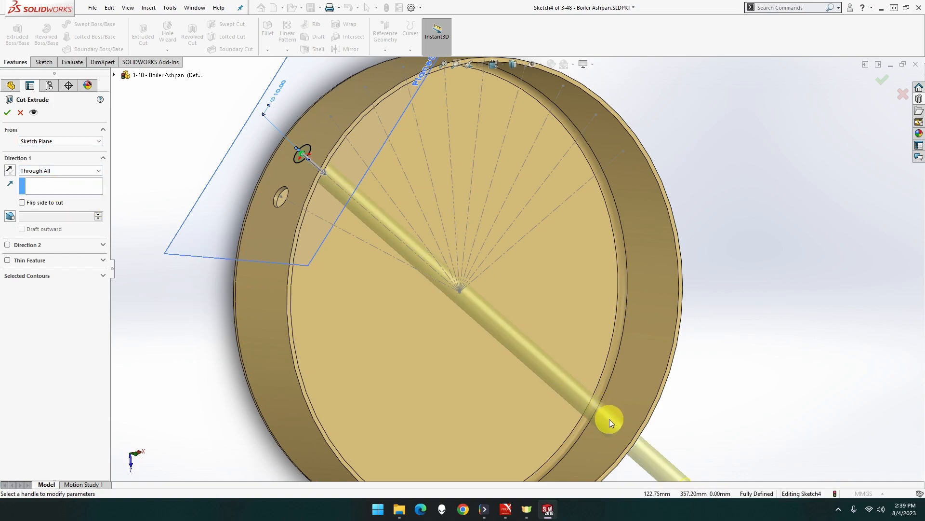
pyautogui.click(62, 170)
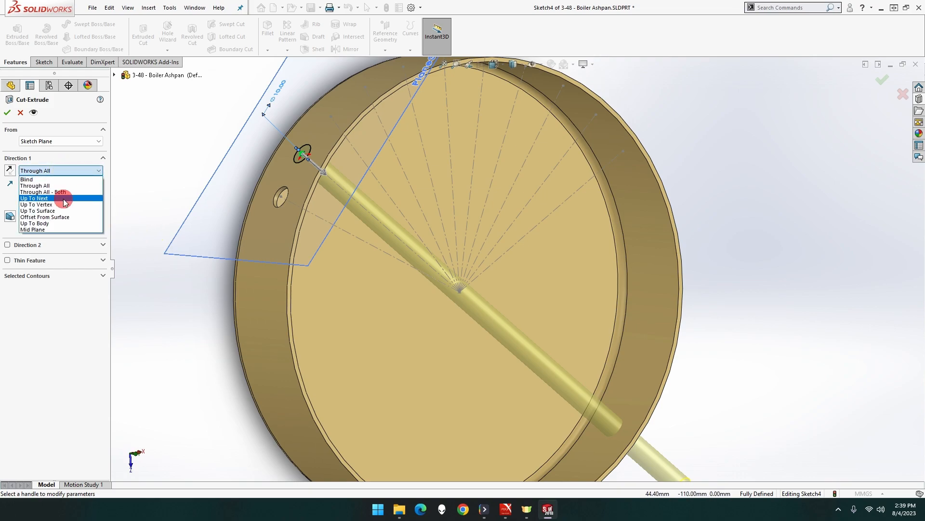
pyautogui.click(66, 199)
pyautogui.click(9, 112)
pyautogui.rightClick(267, 148)
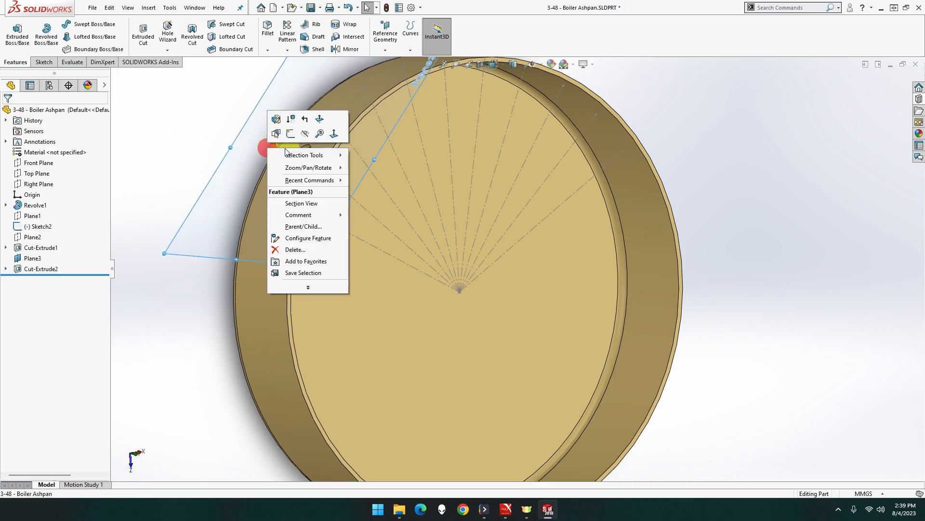
pyautogui.click(307, 135)
# Create a reference plane through the outer endpoint of the third centerline from the left, perpendicular to that centerline.
pyautogui.moveTo(319, 151)
pyautogui.mouseDown(button='middle')
pyautogui.moveTo(307, 146)
pyautogui.moveTo(326, 141)
pyautogui.moveTo(311, 181)
pyautogui.mouseUp(button='middle')
pyautogui.click(363, 231)
pyautogui.click(393, 61)
pyautogui.click(362, 231)
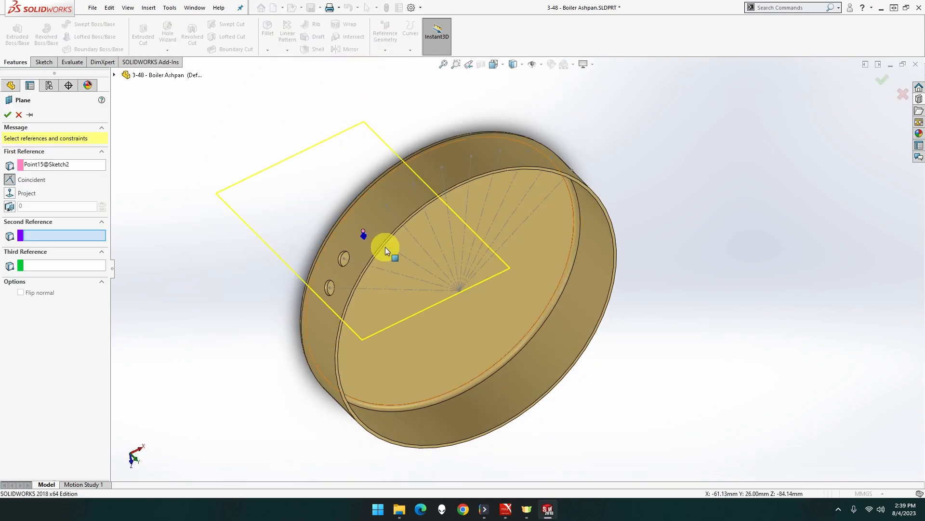
pyautogui.click(382, 244)
pyautogui.click(7, 116)
# On the plane perpendicular to the third centerline, sketch a circle centred at the centerline's outer endpoint.
pyautogui.rightClick(355, 177)
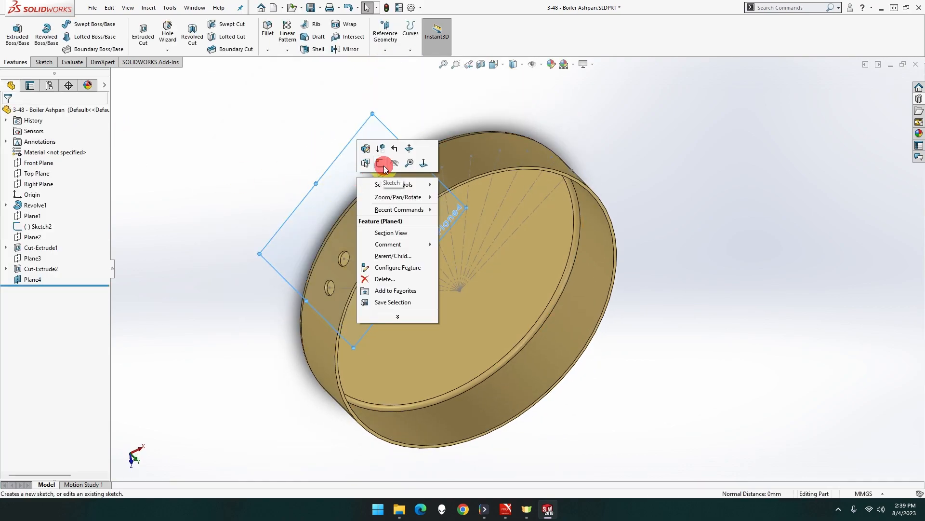
pyautogui.click(381, 164)
pyautogui.click(82, 24)
pyautogui.click(363, 231)
pyautogui.click(373, 223)
# Dimension the circle at the third centerline's endpoint to a diameter of 10 mm.
pyautogui.click(39, 36)
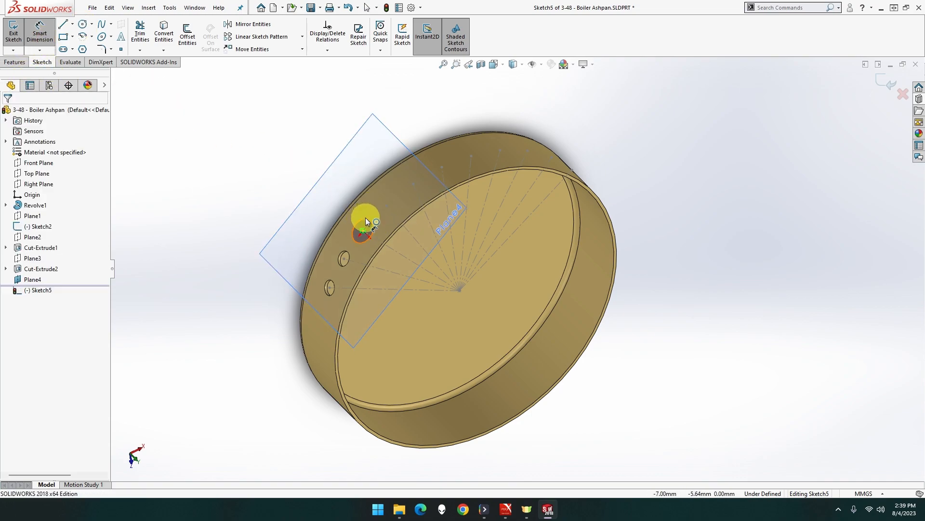
pyautogui.click(366, 218)
pyautogui.click(355, 156)
pyautogui.write('10')
pyautogui.press('Return')
# Cut the third side-wall hole with an Up To Next extruded cut and hide its reference plane.
pyautogui.click(20, 62)
pyautogui.click(137, 42)
pyautogui.click(65, 172)
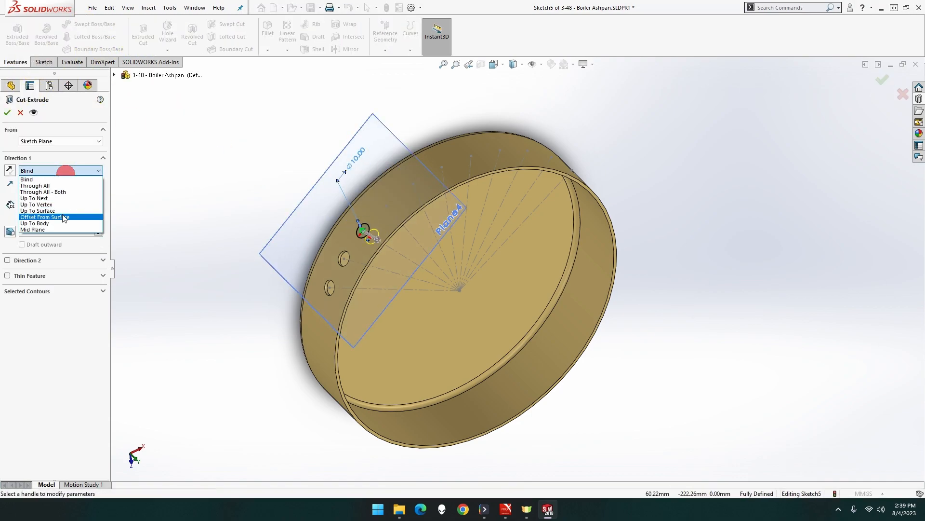
pyautogui.click(60, 199)
pyautogui.click(7, 112)
pyautogui.rightClick(374, 160)
pyautogui.click(415, 150)
# Create a reference plane through the outer endpoint of the fourth centerline from the left, perpendicular to that centerline.
pyautogui.scroll(-2, 403, 211)
pyautogui.click(378, 203)
pyautogui.click(385, 41)
pyautogui.click(382, 60)
pyautogui.click(417, 250)
pyautogui.rightClick(303, 163)
pyautogui.click(7, 114)
# On the plane perpendicular to the fourth centerline, sketch a circle of about 9.5 mm radius at the centerline's outer endpoint.
pyautogui.click(143, 35)
pyautogui.click(82, 25)
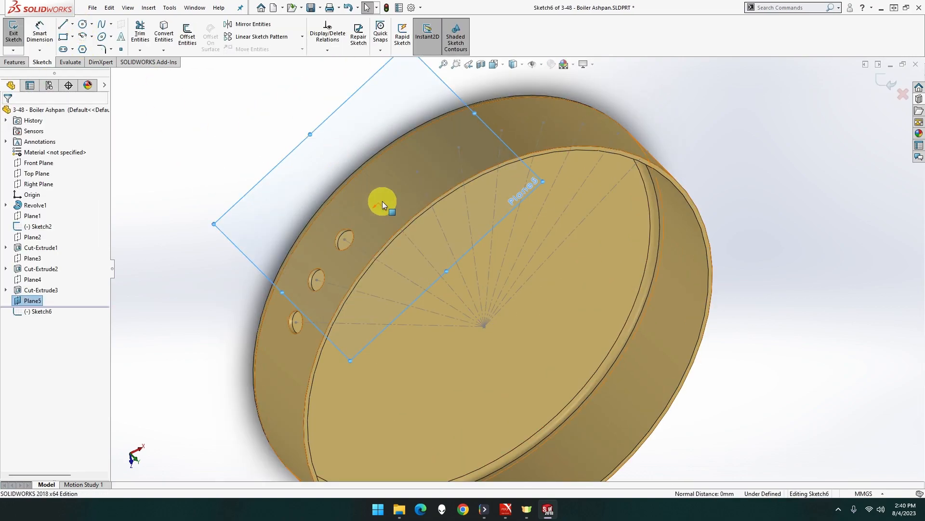
pyautogui.click(379, 203)
pyautogui.click(83, 25)
pyautogui.click(379, 203)
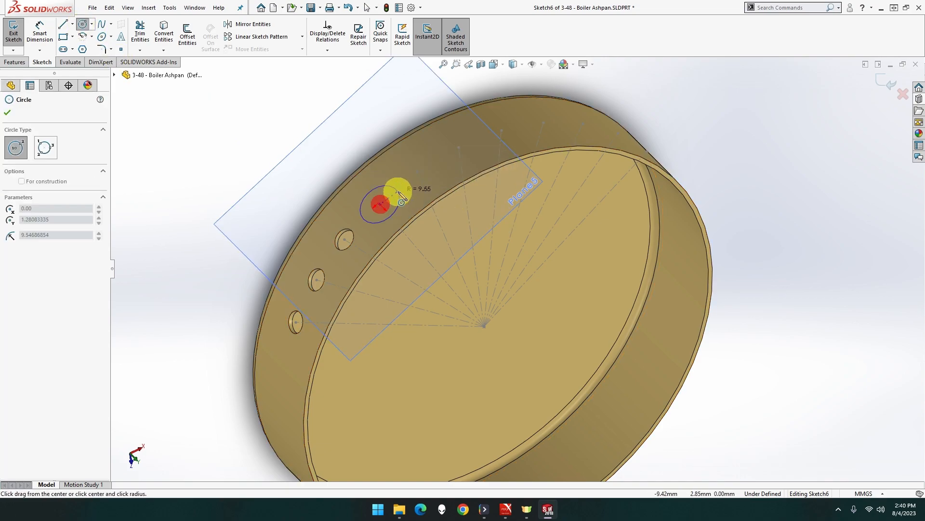
pyautogui.click(399, 192)
# Dimension the circle at the fourth centerline's endpoint to a diameter of 10 mm.
pyautogui.click(40, 32)
pyautogui.click(368, 192)
pyautogui.click(361, 135)
pyautogui.write('10')
pyautogui.press('Return')
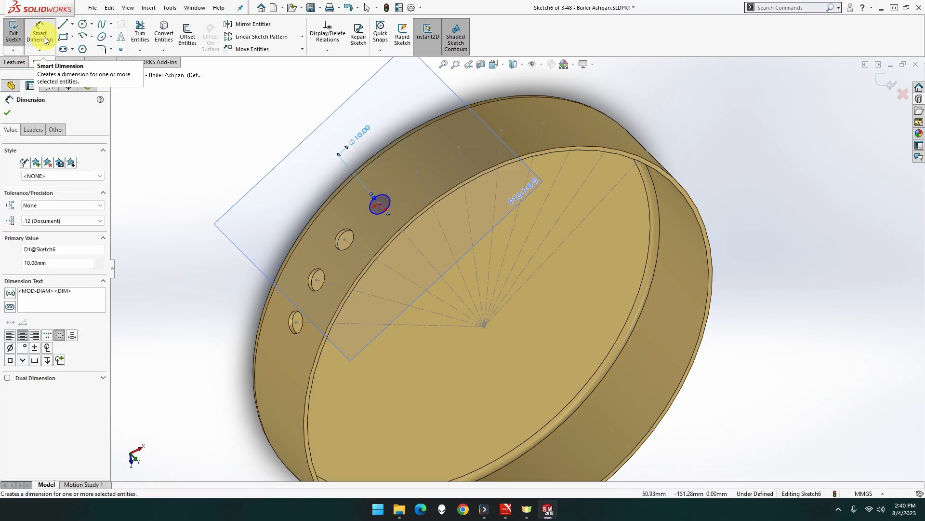
# Cut the fourth side-wall hole with an Up To Next extruded cut and hide its reference plane.
pyautogui.click(16, 62)
pyautogui.click(143, 33)
pyautogui.click(77, 170)
pyautogui.click(75, 198)
pyautogui.rightClick(371, 143)
# Create a reference plane through the outer endpoint of the fifth centerline from the left, perpendicular to that centerline.
pyautogui.click(416, 172)
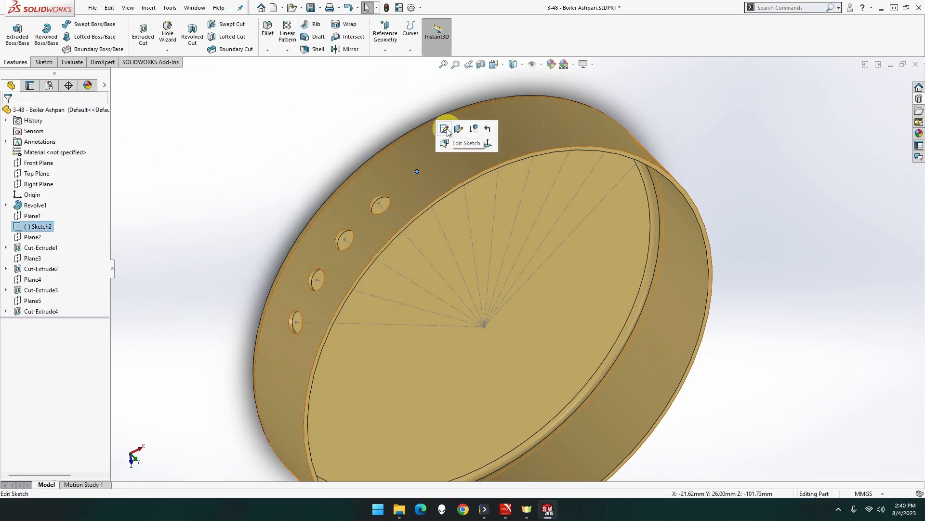
pyautogui.click(385, 50)
pyautogui.click(383, 67)
pyautogui.click(433, 210)
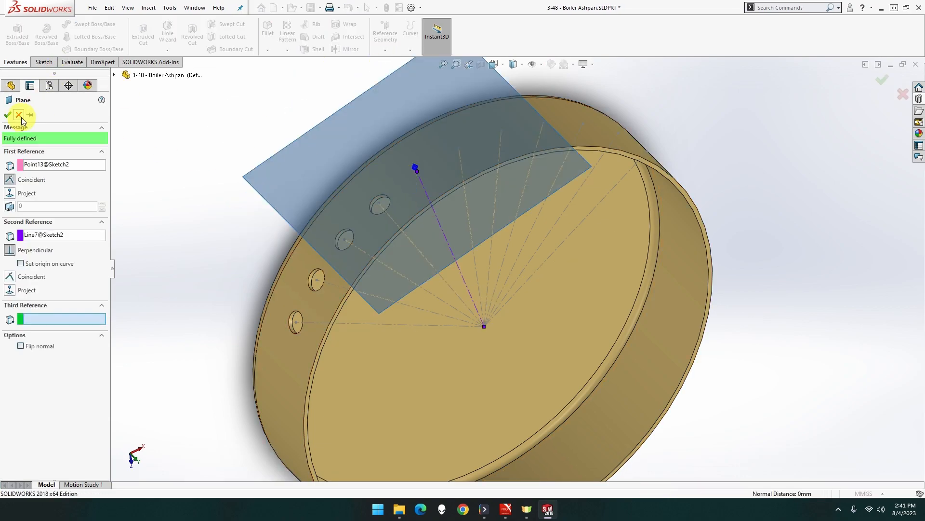
pyautogui.click(8, 114)
# On the plane perpendicular to the fifth centerline, sketch a circle centred at the centerline's outer endpoint.
pyautogui.rightClick(321, 149)
pyautogui.click(347, 136)
pyautogui.click(82, 24)
pyautogui.click(417, 171)
pyautogui.click(395, 155)
# Dimension the circle at the fifth centerline's endpoint to a diameter of 10 mm.
pyautogui.click(39, 34)
pyautogui.click(410, 151)
pyautogui.click(411, 101)
pyautogui.write('10')
pyautogui.press('Return')
# Cut the fifth hole through the pan's side wall with an extruded cut of the 10 mm circle.
pyautogui.click(15, 62)
pyautogui.click(143, 35)
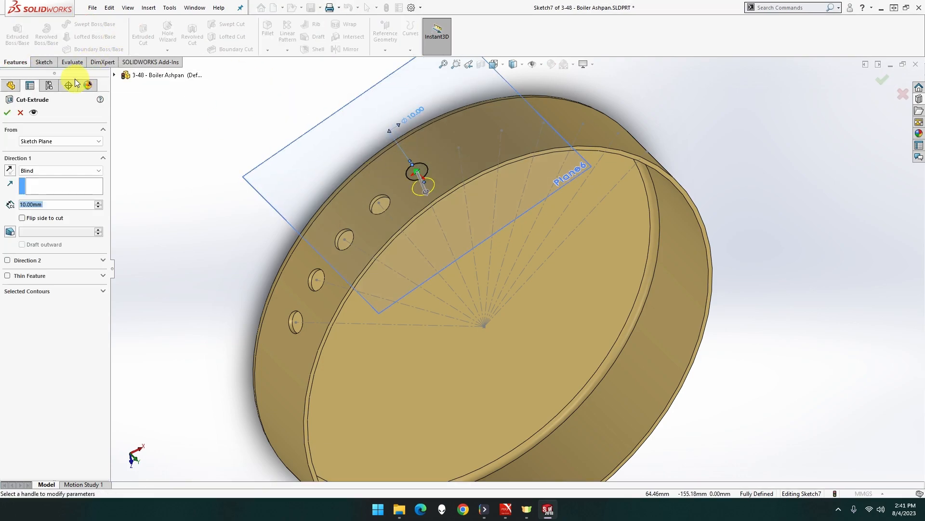
pyautogui.click(58, 170)
pyautogui.click(38, 203)
pyautogui.click(6, 113)
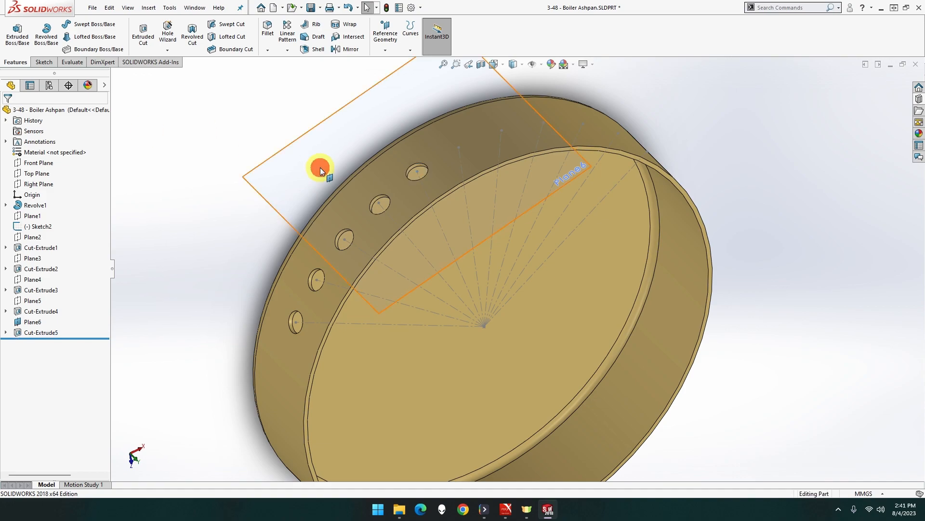
# Create a reference plane through the outer endpoint of the rightmost centerline, perpendicular to that centerline.
pyautogui.click(681, 139)
pyautogui.click(382, 34)
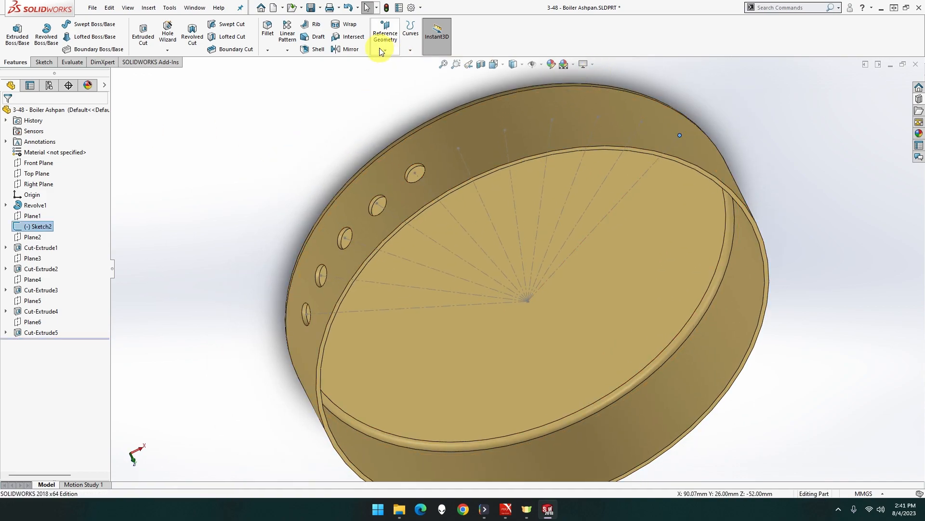
pyautogui.click(647, 171)
pyautogui.rightClick(669, 162)
# On the plane perpendicular to the rightmost centerline, sketch a circle of about 9.2 mm radius centred on the sketch origin.
pyautogui.rightClick(717, 121)
pyautogui.click(739, 114)
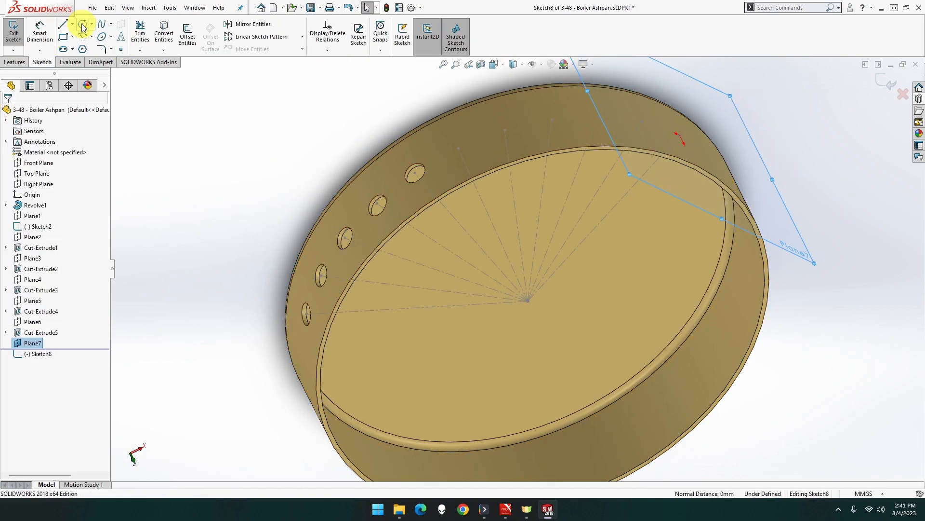
pyautogui.click(82, 24)
pyautogui.click(679, 135)
pyautogui.click(691, 140)
# Dimension the circle at the rightmost centerline's endpoint to a diameter of 10 mm.
pyautogui.click(39, 33)
pyautogui.click(672, 129)
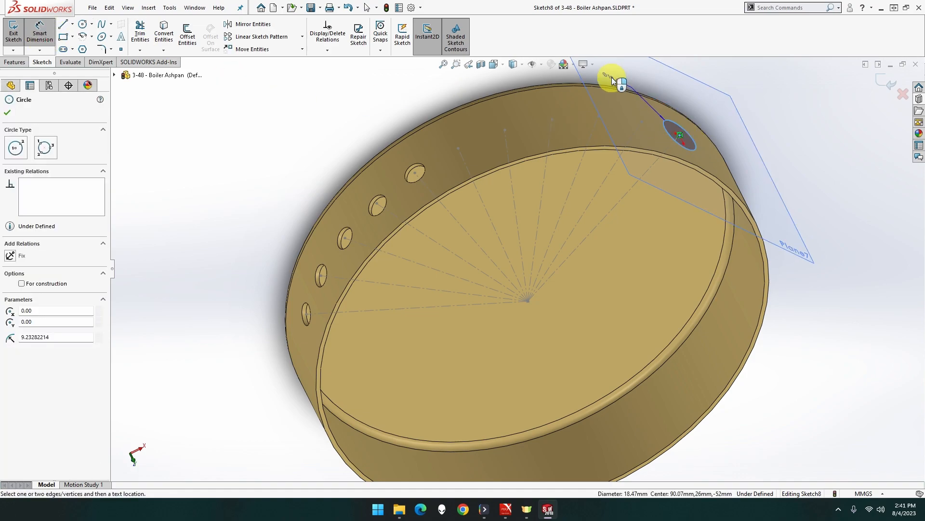
pyautogui.click(612, 77)
pyautogui.write('10')
pyautogui.press('Return')
# Cut the side-wall hole at the rightmost centerline with an Up To Next extruded cut and hide its reference plane.
pyautogui.click(16, 62)
pyautogui.click(143, 35)
pyautogui.click(67, 170)
pyautogui.click(67, 199)
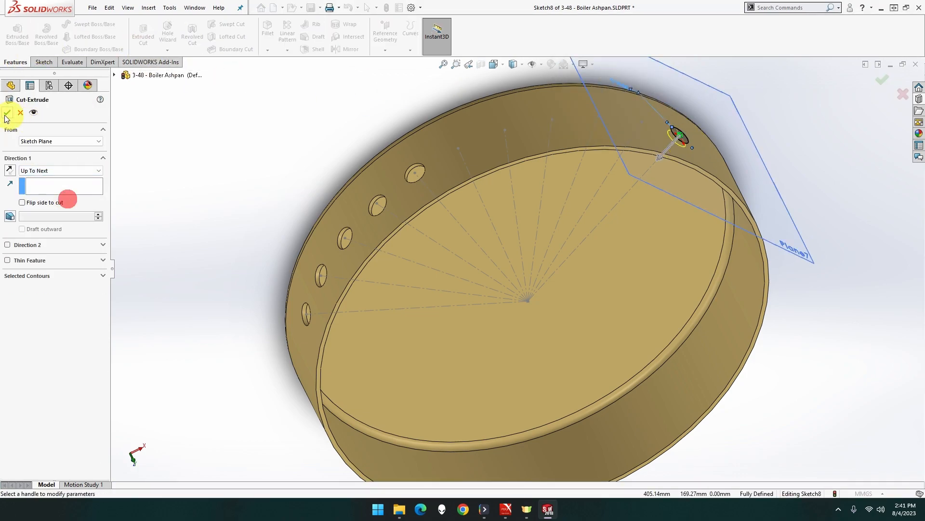
pyautogui.click(8, 113)
pyautogui.rightClick(692, 89)
# Create a reference plane through the outer endpoint of the second centerline from the right, perpendicular to that centerline.
pyautogui.click(642, 120)
pyautogui.click(385, 50)
pyautogui.click(395, 63)
pyautogui.click(611, 172)
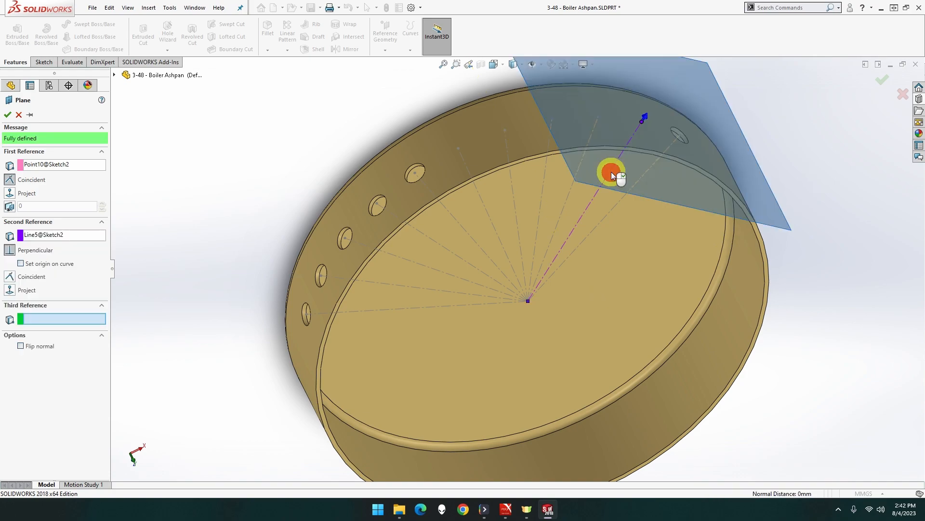
pyautogui.click(8, 114)
# On the plane perpendicular to the second centerline from the right, sketch a circle centred on the sketch origin.
pyautogui.rightClick(657, 78)
pyautogui.click(682, 66)
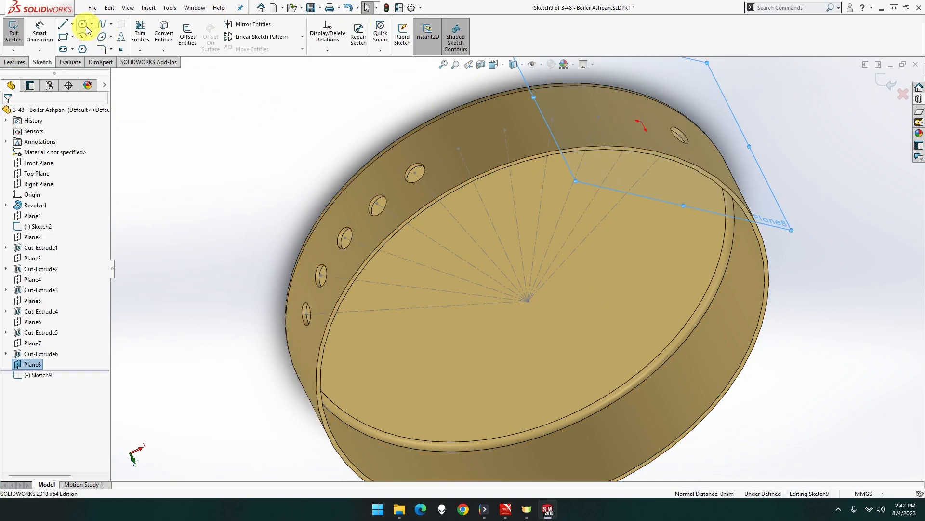
pyautogui.click(83, 24)
pyautogui.click(640, 122)
pyautogui.click(651, 127)
# Dimension the circle at the endpoint of the second centerline from the right to a diameter of 10 mm.
pyautogui.click(40, 32)
pyautogui.click(643, 115)
pyautogui.click(685, 86)
pyautogui.write('10')
pyautogui.press('Return')
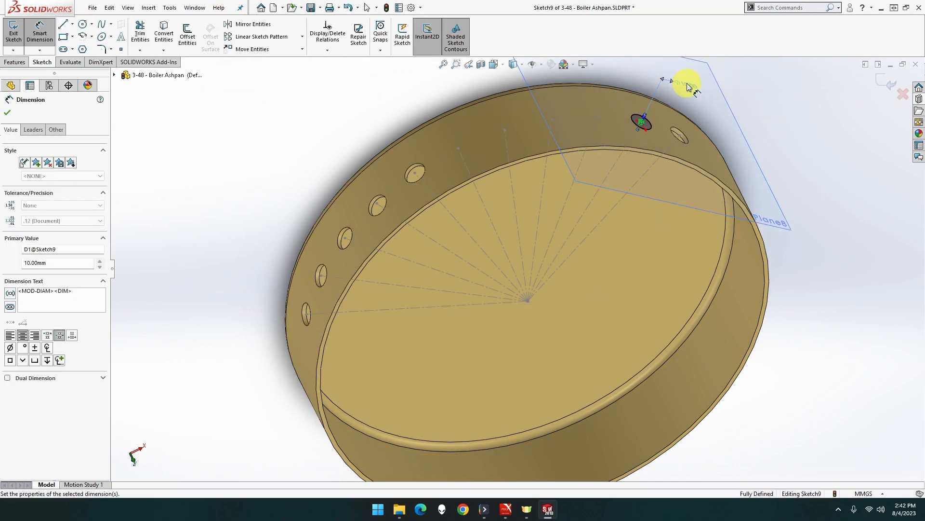
# Cut the side-wall hole at the second centerline from the right with an Up To Next extruded cut and hide its plane.
pyautogui.click(14, 62)
pyautogui.click(142, 41)
pyautogui.click(58, 168)
pyautogui.click(67, 198)
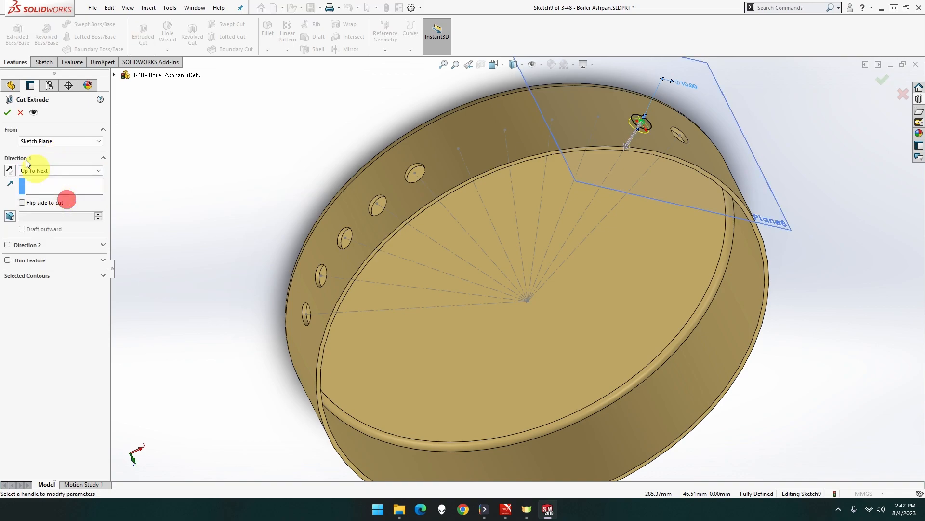
pyautogui.click(7, 111)
pyautogui.click(751, 99)
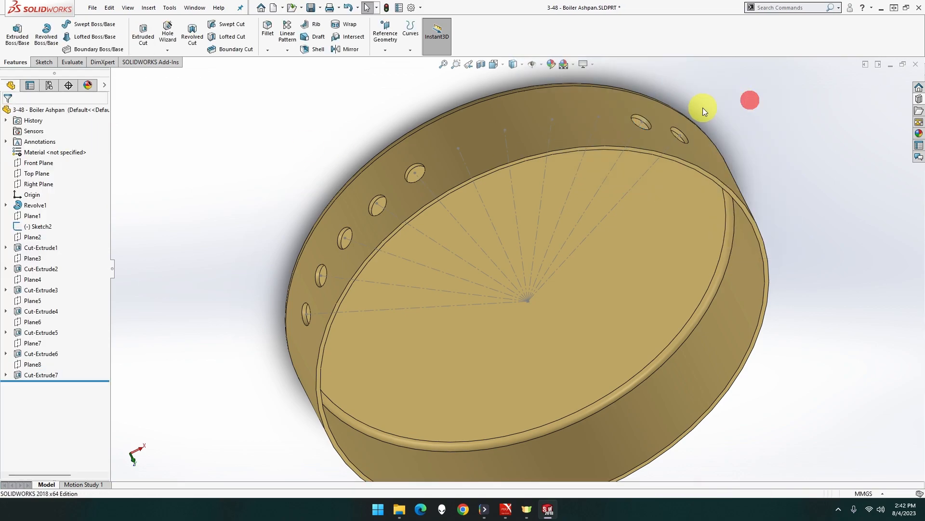
# Create a reference plane through the outer endpoint of the third centerline from the right, perpendicular to that centerline.
pyautogui.click(387, 51)
pyautogui.click(390, 63)
pyautogui.click(580, 162)
pyautogui.click(10, 113)
# On the plane perpendicular to the third centerline from the right, sketch a circle centred on the sketch origin.
pyautogui.rightClick(575, 109)
pyautogui.rightClick(526, 82)
pyautogui.click(543, 72)
pyautogui.click(82, 24)
pyautogui.click(599, 116)
pyautogui.click(616, 126)
# Dimension the circle at the endpoint of the third centerline from the right to a diameter of 10 mm.
pyautogui.click(40, 34)
pyautogui.click(612, 108)
pyautogui.click(678, 73)
pyautogui.write('10')
pyautogui.press('Return')
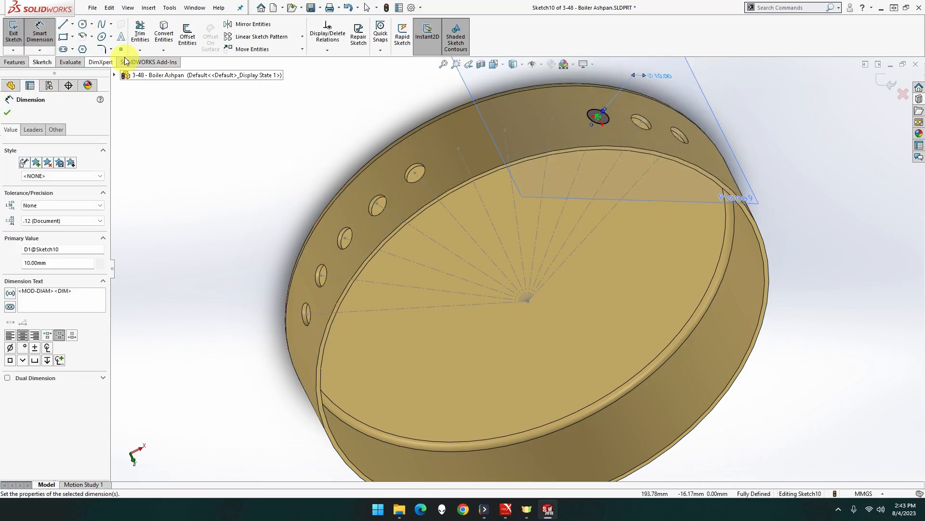
# Cut the side-wall hole at the third centerline from the right with an Up To Next extruded cut and hide its plane.
pyautogui.click(15, 61)
pyautogui.click(142, 34)
pyautogui.click(64, 171)
pyautogui.click(63, 198)
pyautogui.click(7, 112)
pyautogui.rightClick(507, 86)
# Create a reference plane through the outer endpoint of the fourth centerline from the right, perpendicular to that centerline.
pyautogui.click(551, 118)
pyautogui.click(385, 50)
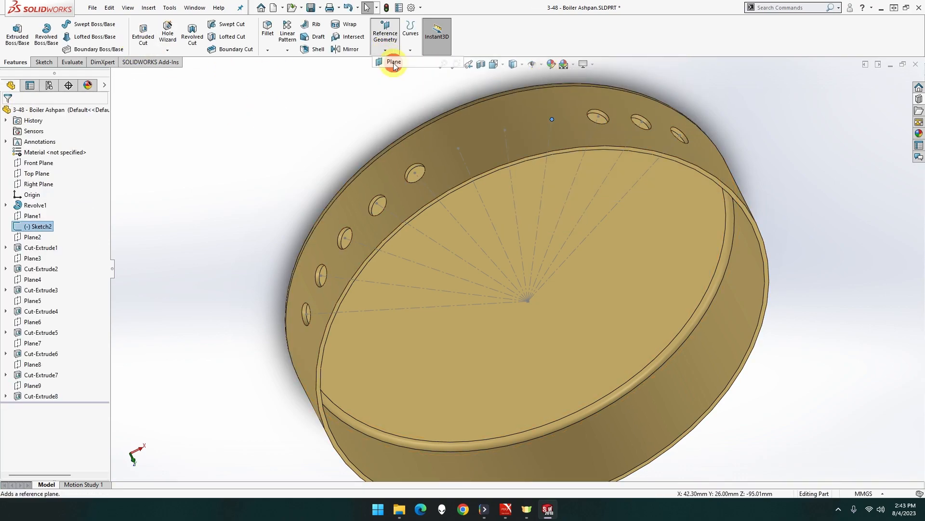
pyautogui.click(394, 62)
pyautogui.click(545, 176)
pyautogui.click(8, 113)
# On the plane perpendicular to the fourth centerline from the right, sketch a circle of about 12.9 mm radius on the sketch origin.
pyautogui.click(414, 91)
pyautogui.click(440, 74)
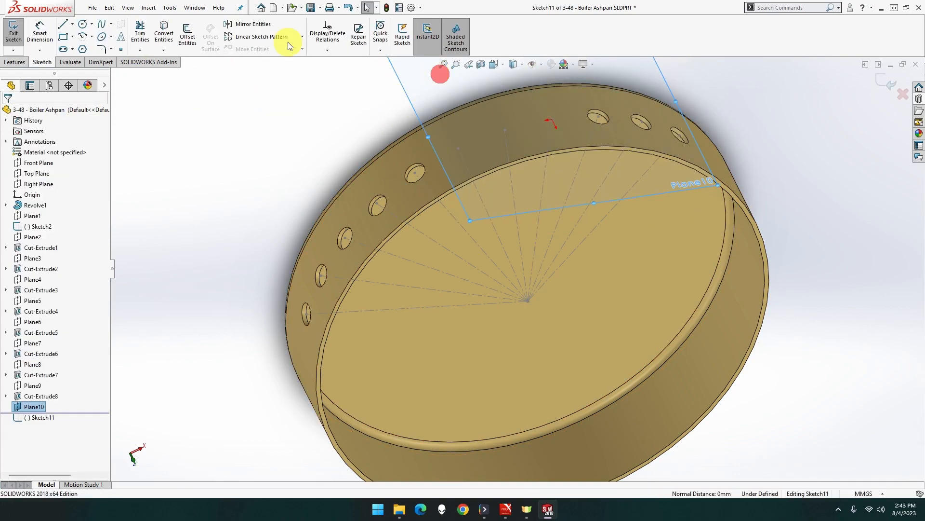
pyautogui.click(552, 119)
pyautogui.click(578, 109)
# Dimension the circle at the endpoint of the fourth centerline from the right to a diameter of 10 mm.
pyautogui.click(33, 36)
pyautogui.click(533, 104)
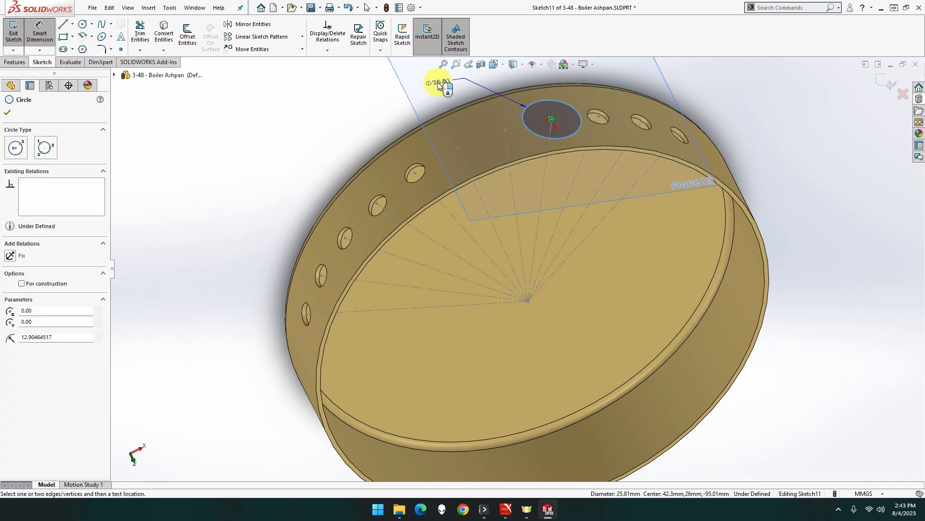
pyautogui.click(437, 84)
pyautogui.write('10')
pyautogui.press('Return')
# Cut the hole at the fourth centerline from the right through the pan's side wall with an extruded cut.
pyautogui.click(14, 62)
pyautogui.click(143, 33)
pyautogui.click(65, 171)
pyautogui.click(39, 203)
pyautogui.click(7, 113)
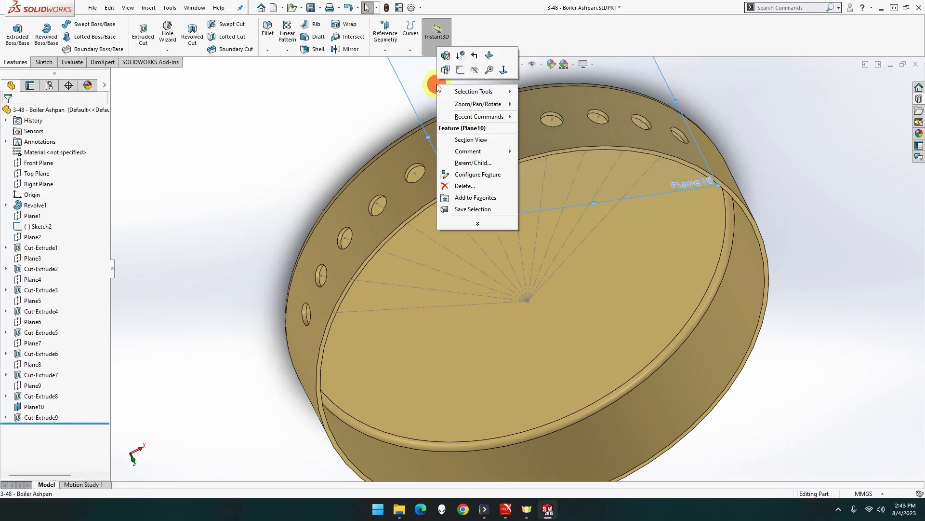
# Create a reference plane through the outer endpoint of the fifth centerline from the right, perpendicular to that centerline.
pyautogui.click(505, 130)
pyautogui.click(389, 63)
pyautogui.click(513, 191)
pyautogui.click(7, 112)
# On the plane perpendicular to the fifth centerline from the right, sketch a circle centered on that centerline's outer endpoint.
pyautogui.click(84, 23)
pyautogui.click(505, 130)
pyautogui.click(544, 159)
# Dimension the circle at the endpoint of the fifth centerline from the right to a diameter of 10 mm.
pyautogui.click(39, 35)
pyautogui.click(451, 117)
pyautogui.click(394, 90)
pyautogui.write('10')
pyautogui.press('Return')
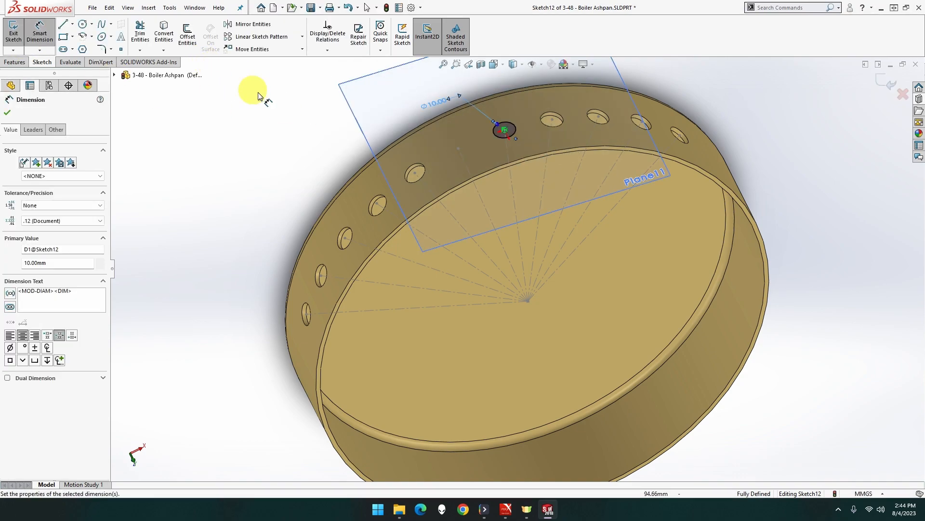
# Cut the hole at the fifth centerline from the right with an Up To Next extruded cut and hide its sketch plane.
pyautogui.click(15, 62)
pyautogui.click(143, 36)
pyautogui.click(60, 170)
pyautogui.click(64, 195)
pyautogui.click(8, 113)
pyautogui.rightClick(393, 114)
# Create a reference plane through the outer endpoint of the sixth centerline from the right, perpendicular to that centerline.
pyautogui.click(457, 148)
pyautogui.click(384, 50)
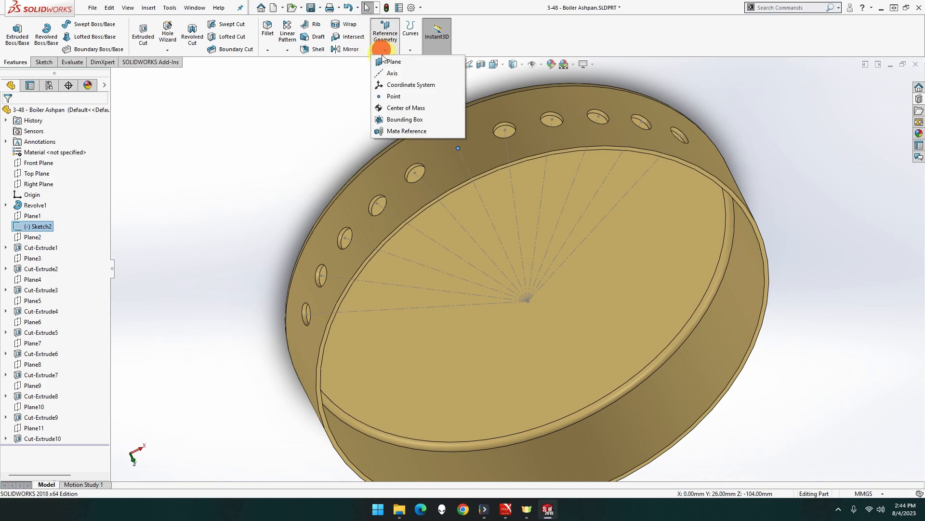
pyautogui.click(388, 62)
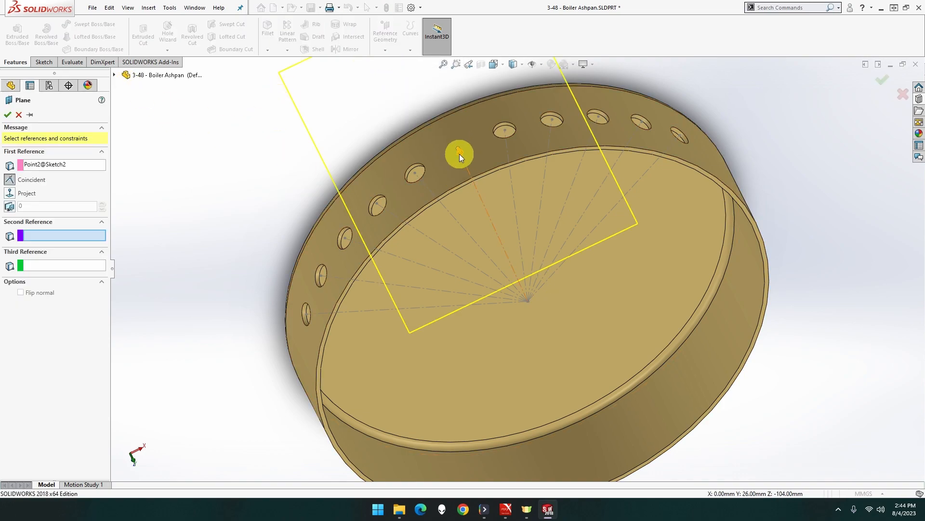
pyautogui.click(480, 196)
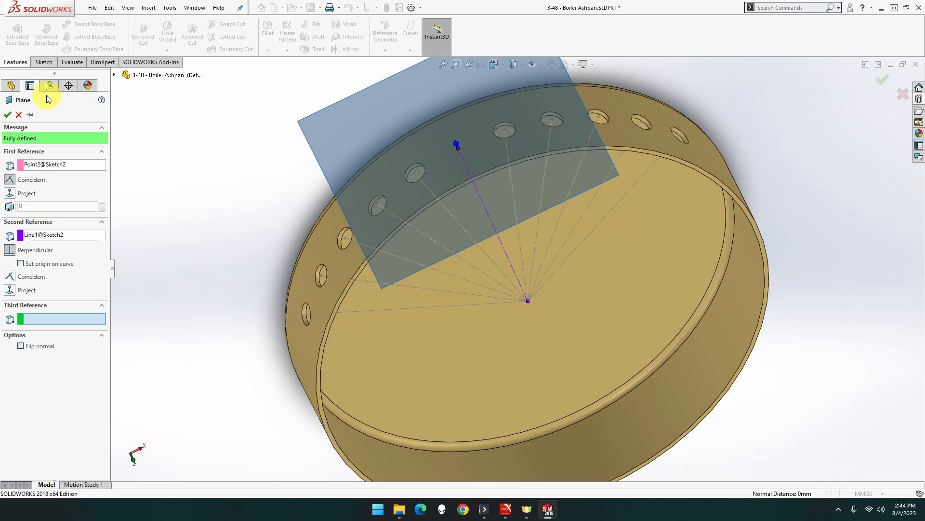
pyautogui.click(7, 114)
# On the plane perpendicular to the sixth centerline from the right, sketch a circle of about 17.3 mm diameter on the sketch origin.
pyautogui.rightClick(364, 111)
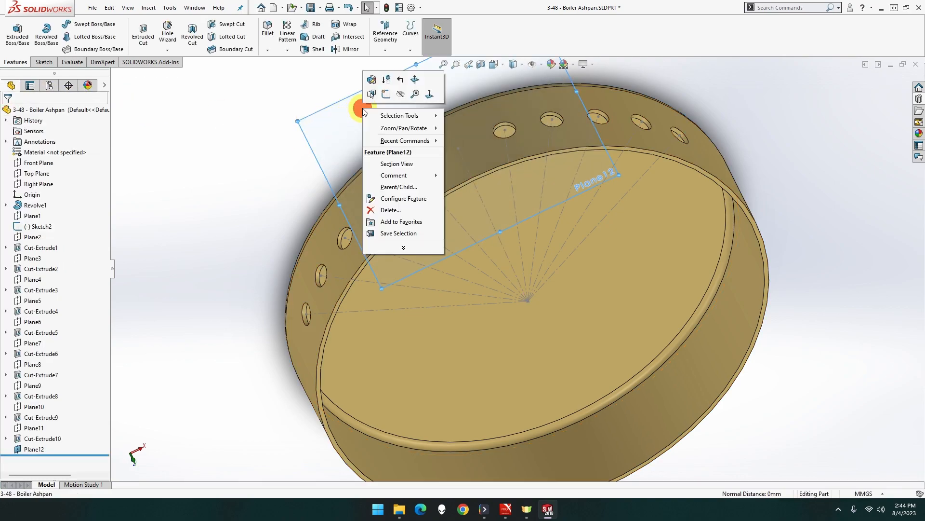
pyautogui.click(386, 94)
pyautogui.click(82, 25)
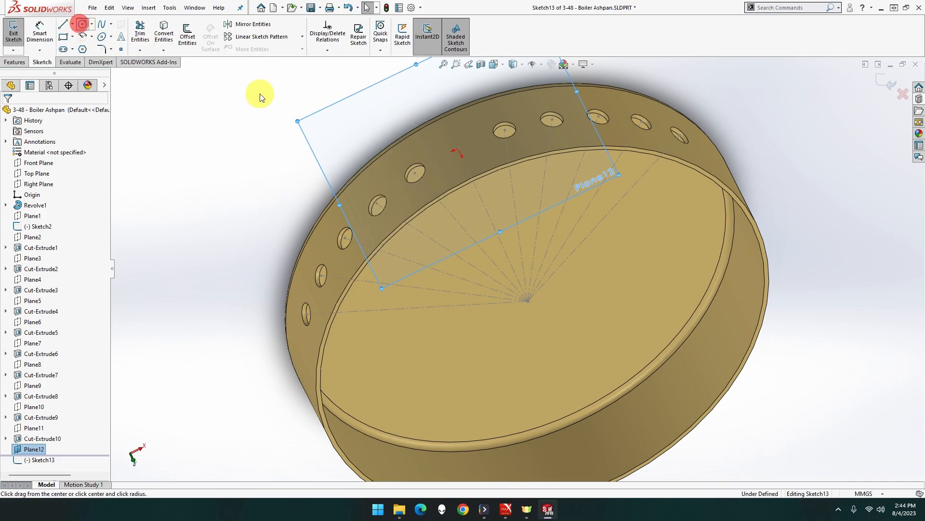
pyautogui.click(458, 149)
pyautogui.click(476, 147)
# Dimension the circle at the endpoint of the sixth centerline from the right to a diameter of 10 mm.
pyautogui.click(37, 37)
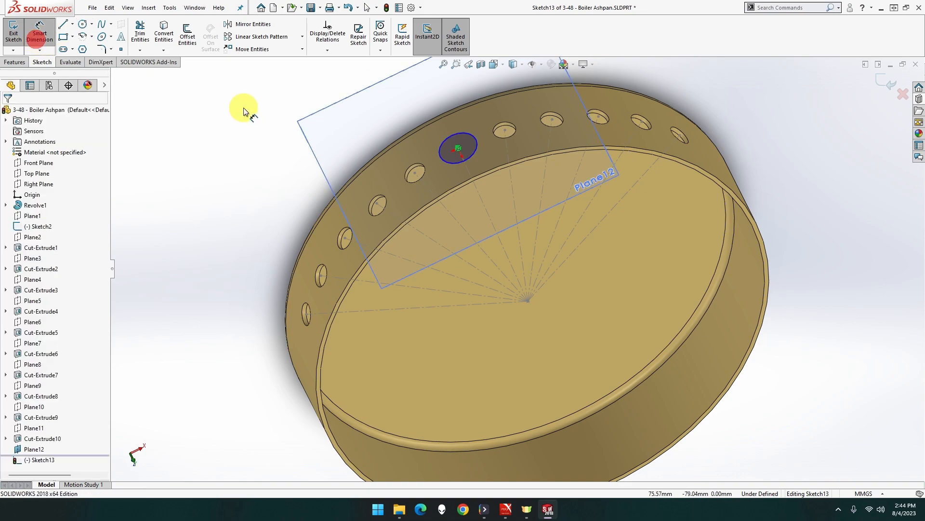
pyautogui.click(442, 140)
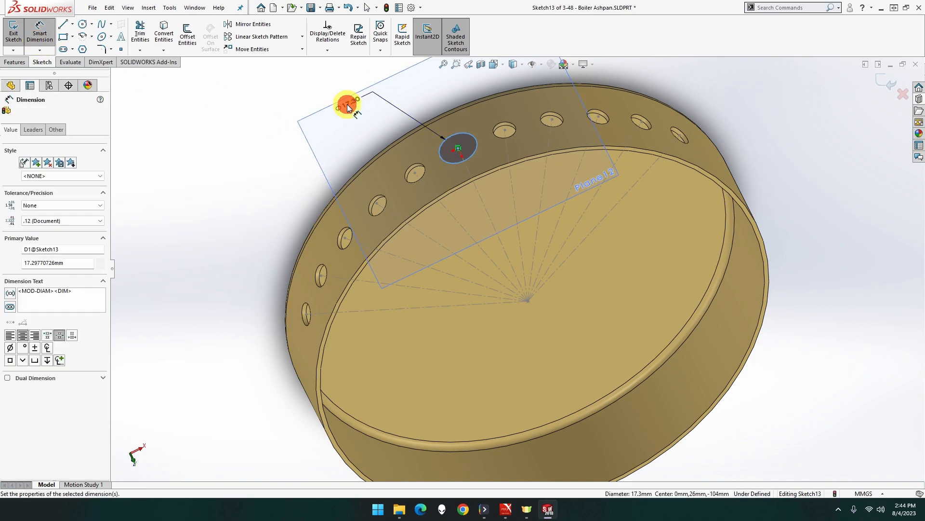
pyautogui.click(352, 102)
pyautogui.write('10')
pyautogui.press('Return')
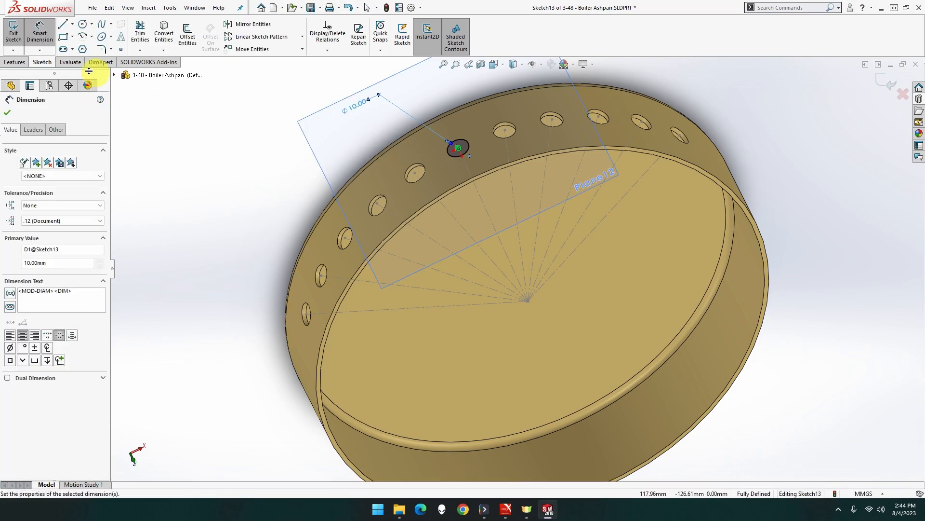
# Cut the hole at the sixth centerline from the right with an Up To Next extruded cut and hide its sketch plane.
pyautogui.click(15, 62)
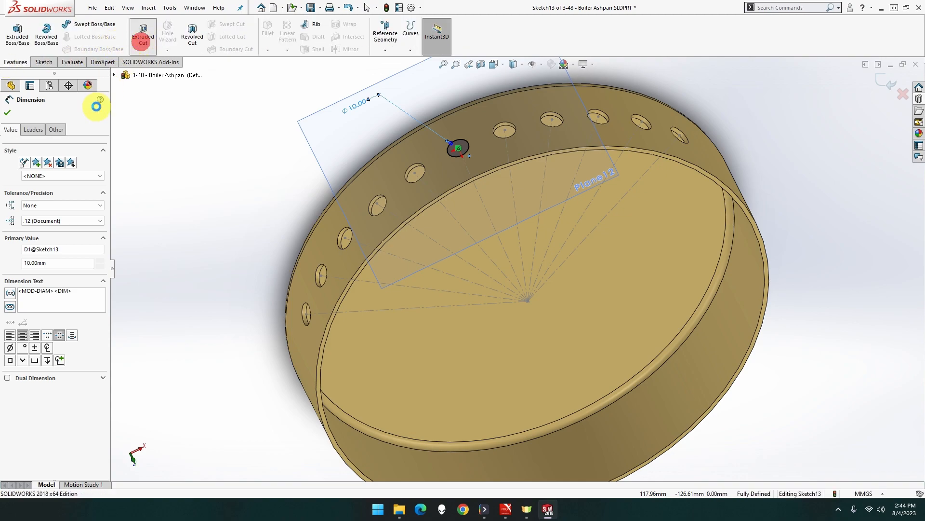
pyautogui.click(54, 170)
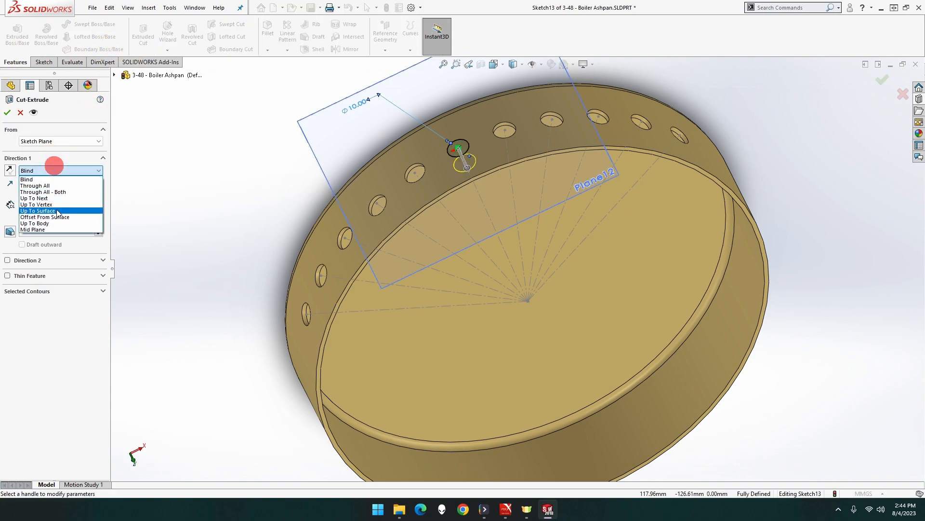
pyautogui.click(56, 199)
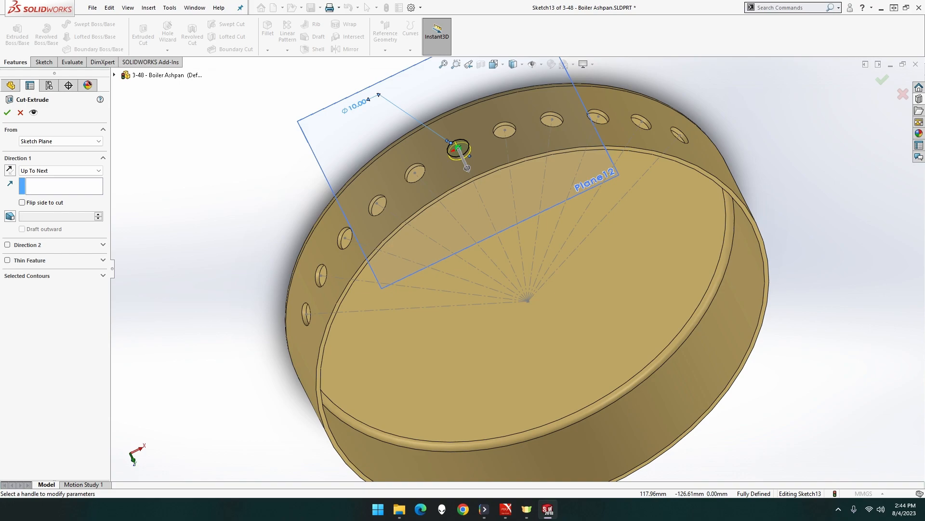
pyautogui.click(7, 112)
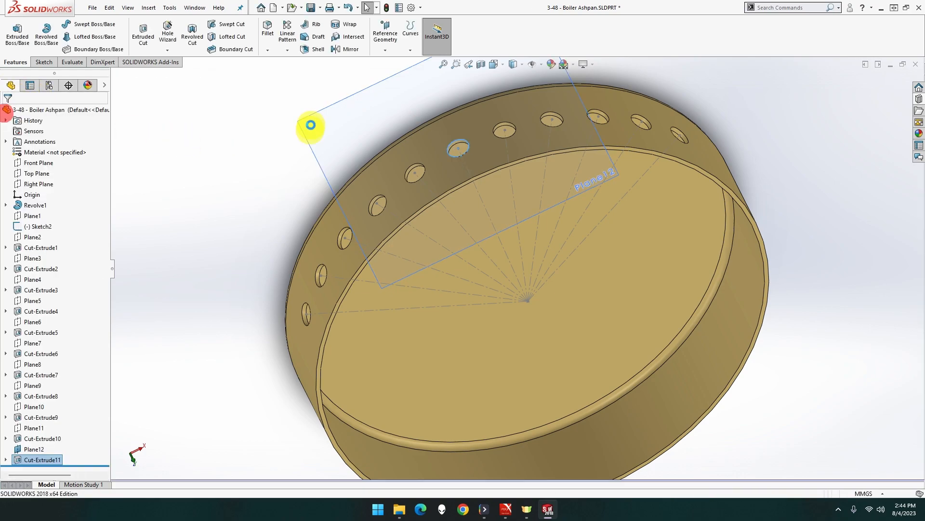
pyautogui.rightClick(310, 124)
pyautogui.click(348, 112)
# Hide the sketch containing the radial centerlines.
pyautogui.moveTo(288, 168); pyautogui.dragTo(429, 242, button='middle')
pyautogui.rightClick(528, 269)
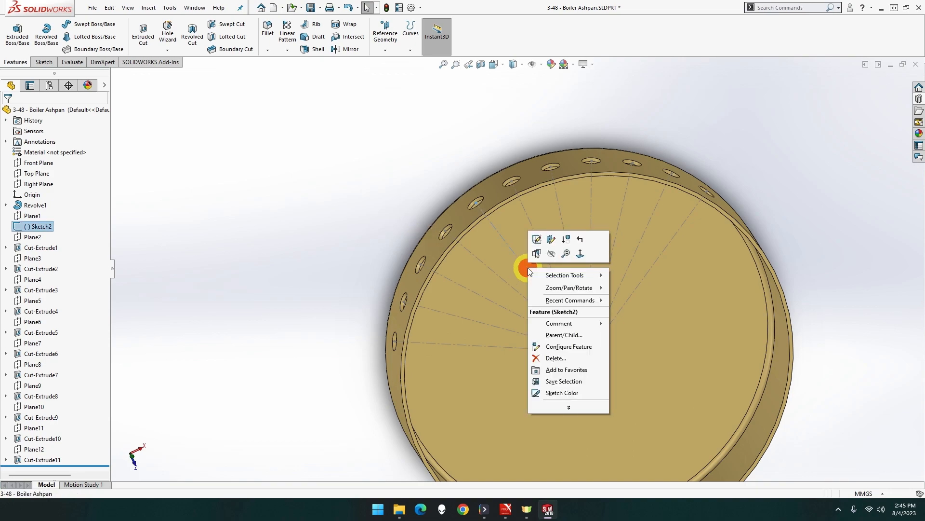
pyautogui.click(551, 254)
pyautogui.moveTo(549, 299); pyautogui.dragTo(527, 158, button='middle')
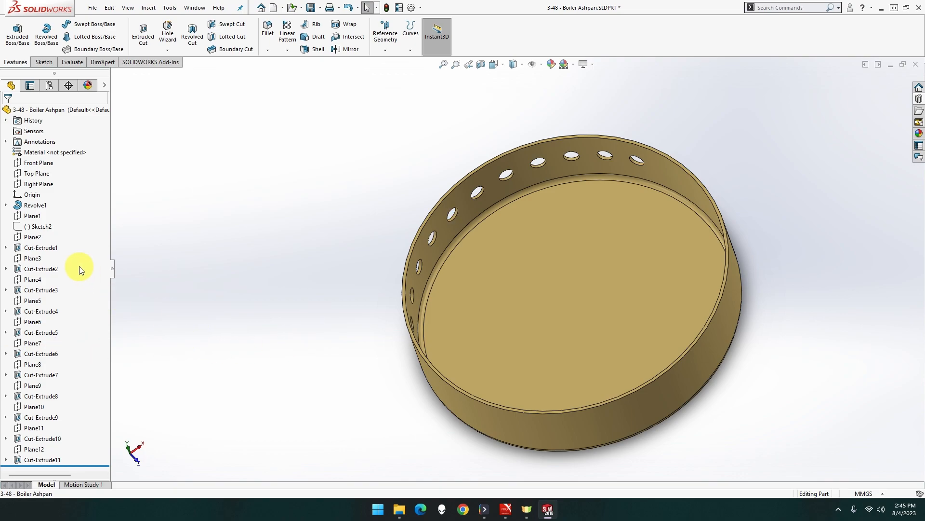
# Make Plane1 visible in the model.
pyautogui.click(34, 216)
pyautogui.moveTo(207, 256); pyautogui.dragTo(160, 252, button='middle')
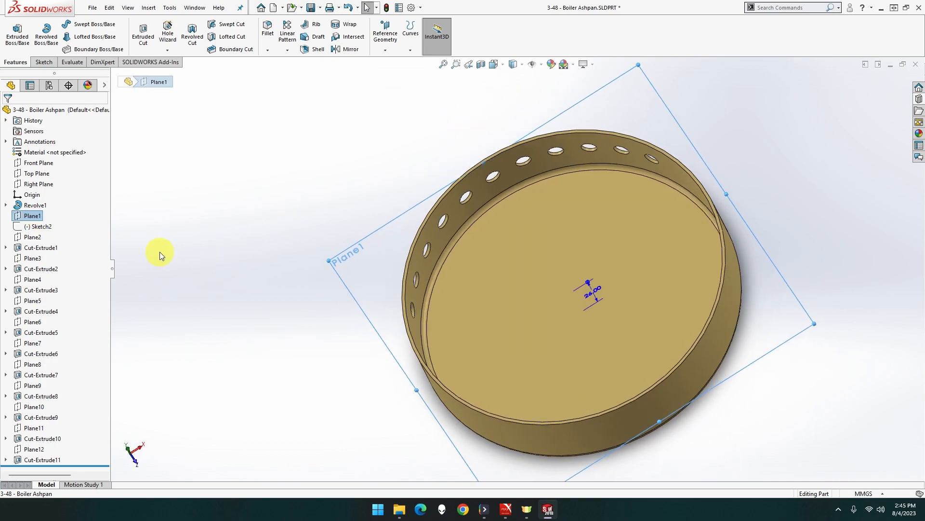
pyautogui.rightClick(38, 219)
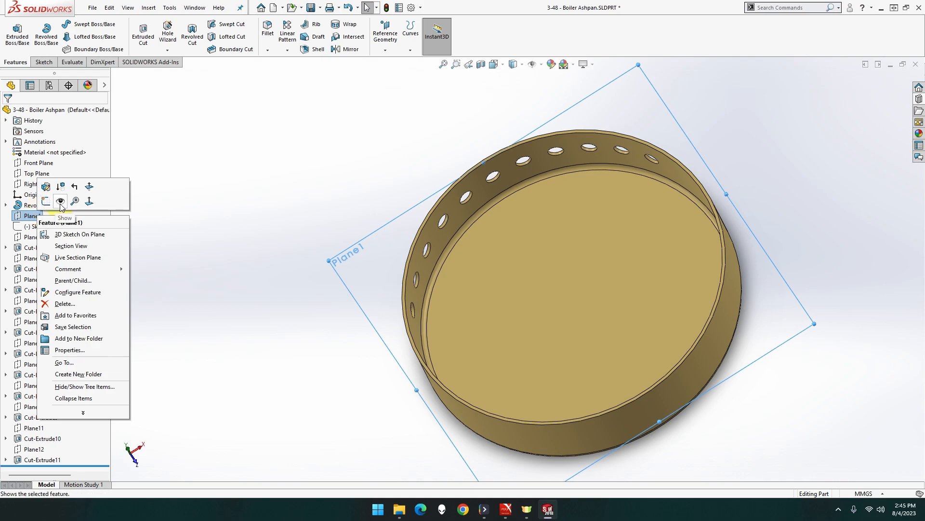
pyautogui.click(61, 205)
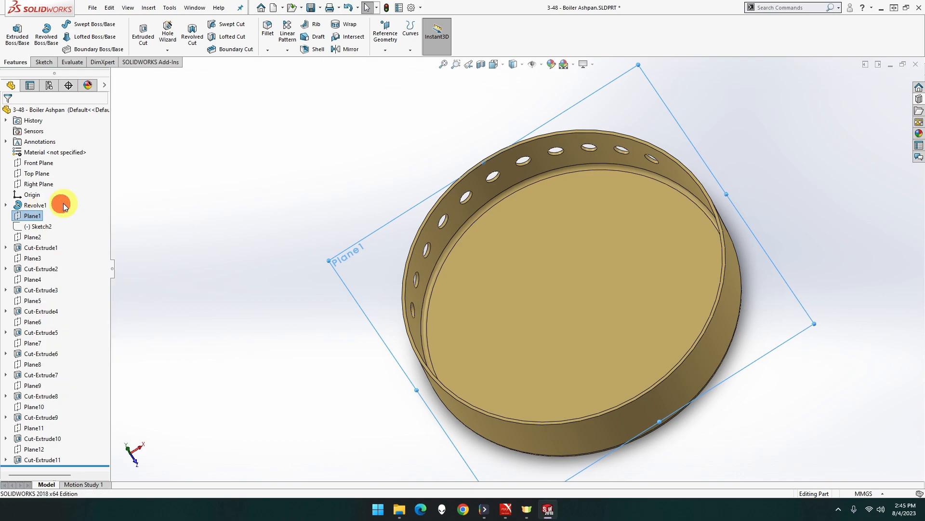
# On Plane1, sketch a vertical centerline from the pan's lower outer edge to the origin and a 104 mm centerline slanting down-left to that edge.
pyautogui.rightClick(358, 254)
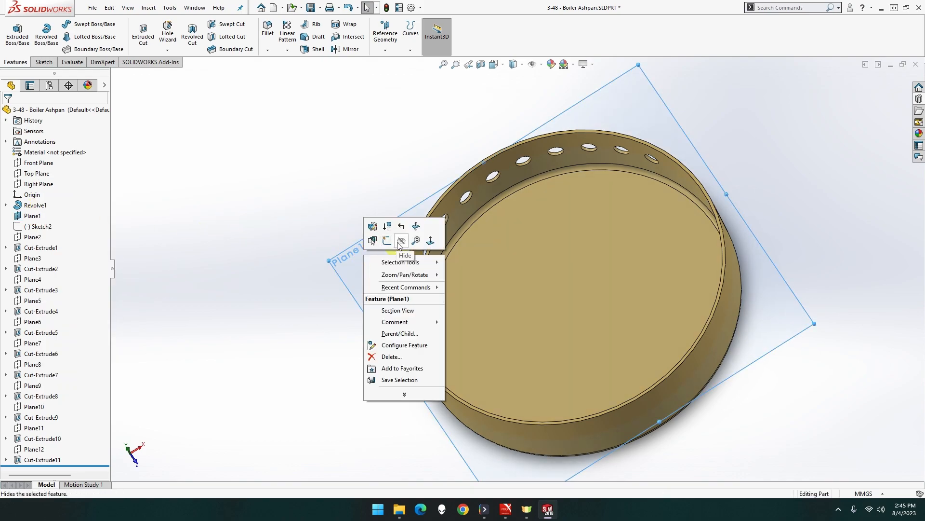
pyautogui.click(431, 244)
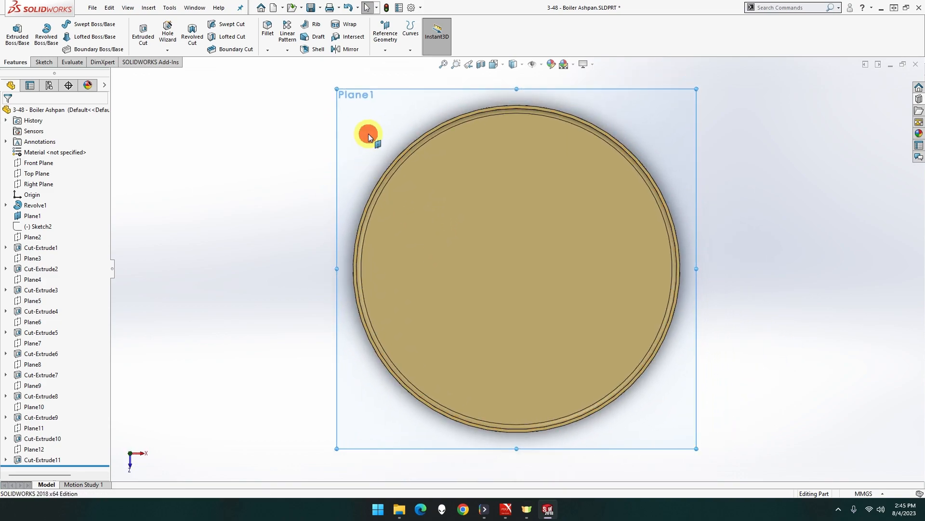
pyautogui.rightClick(367, 134)
pyautogui.click(391, 121)
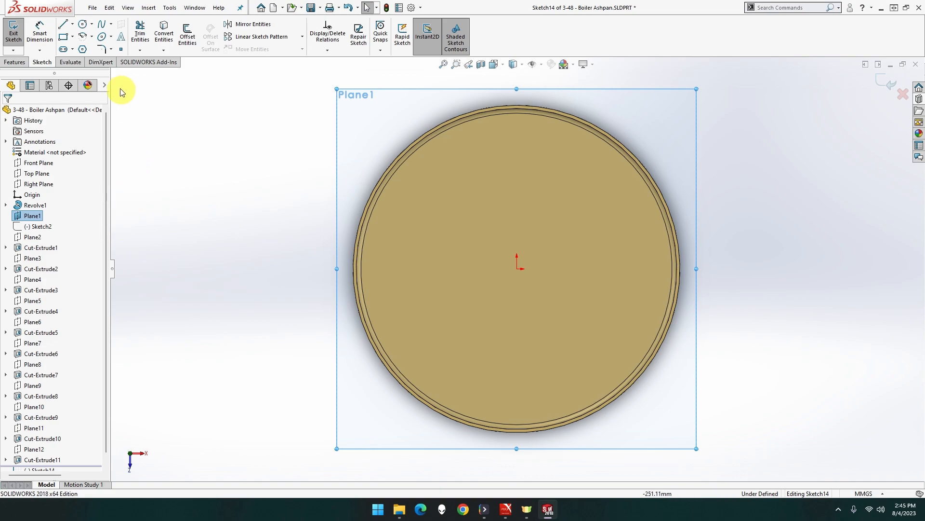
pyautogui.click(72, 24)
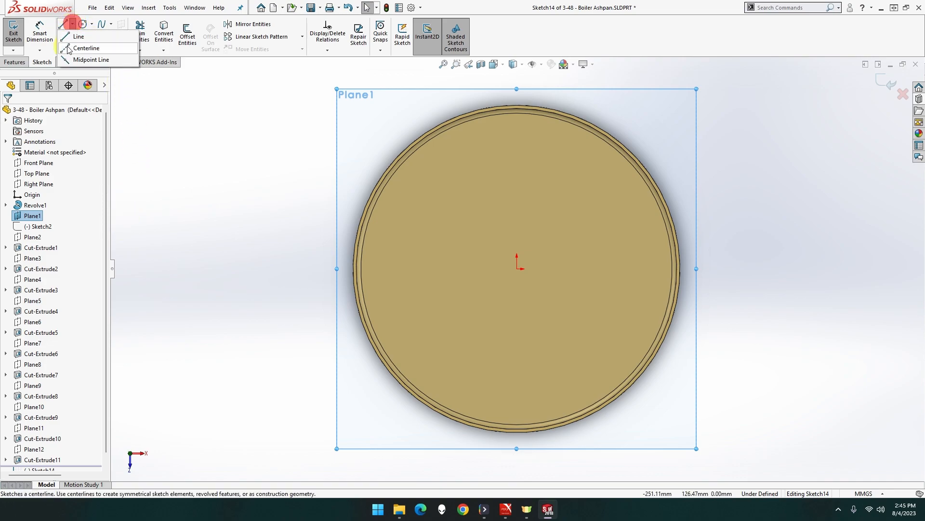
pyautogui.click(83, 49)
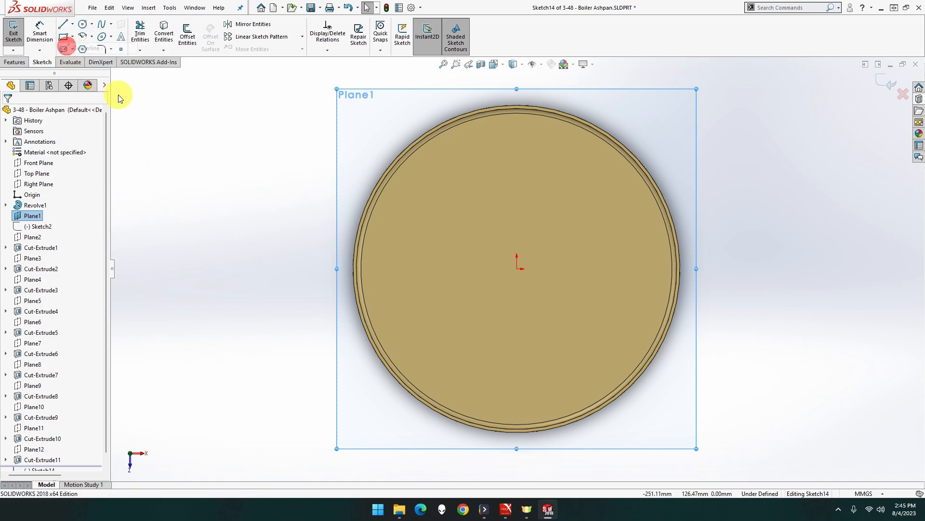
pyautogui.click(517, 432)
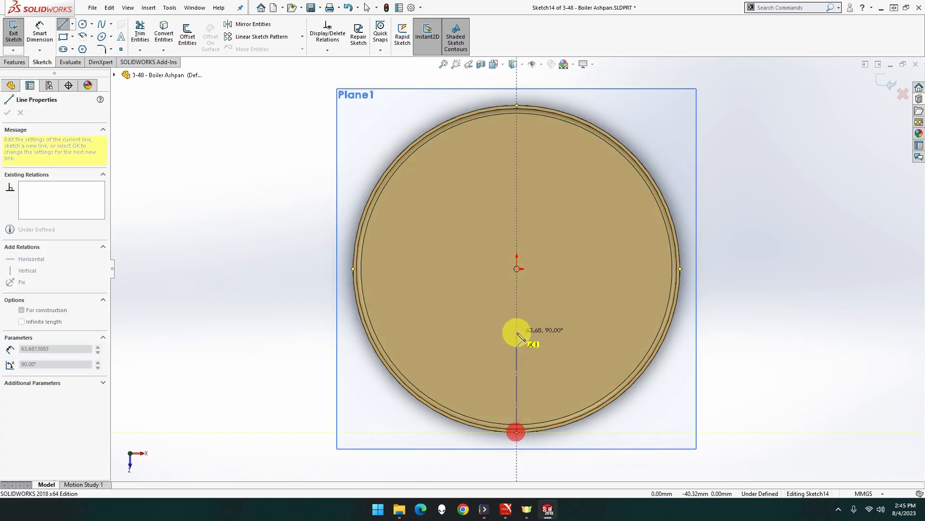
pyautogui.click(517, 268)
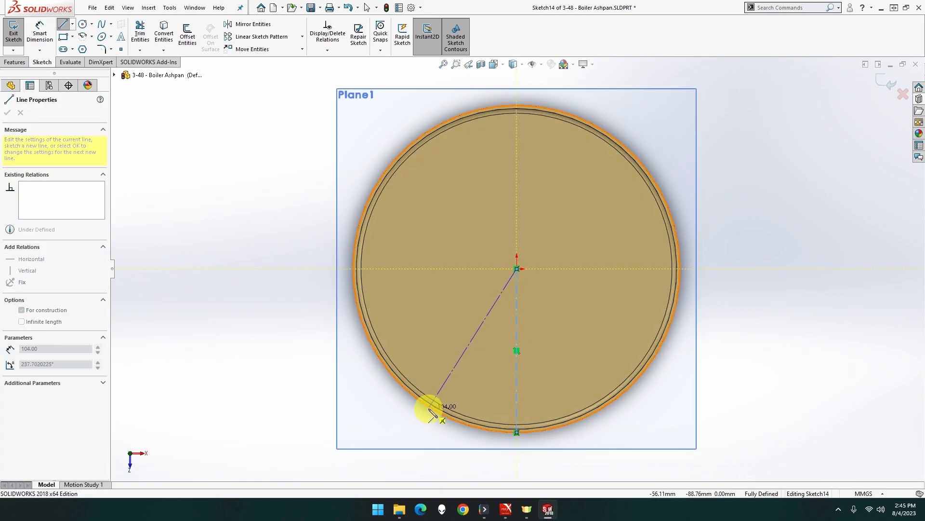
pyautogui.click(429, 407)
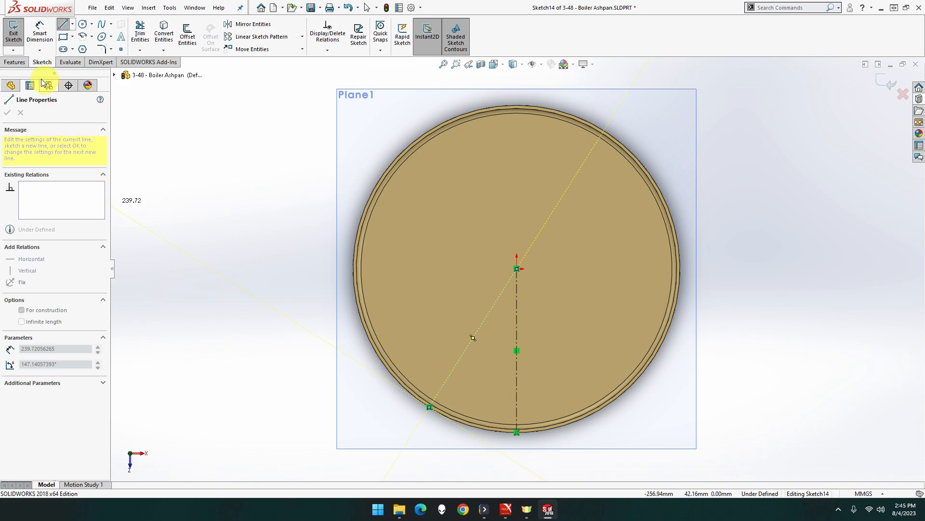
# Set the angle between the slanted and vertical centerlines to 29° and finish the sketch.
pyautogui.click(41, 44)
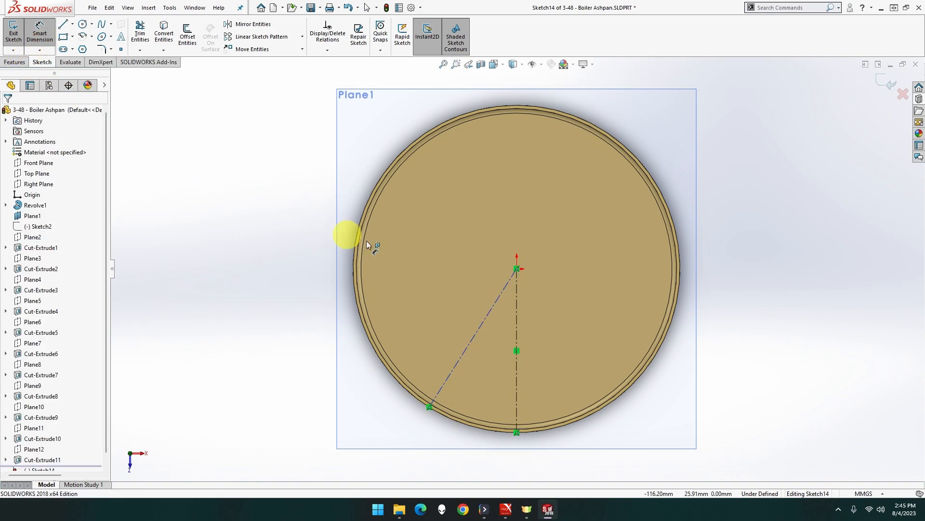
pyautogui.click(488, 320)
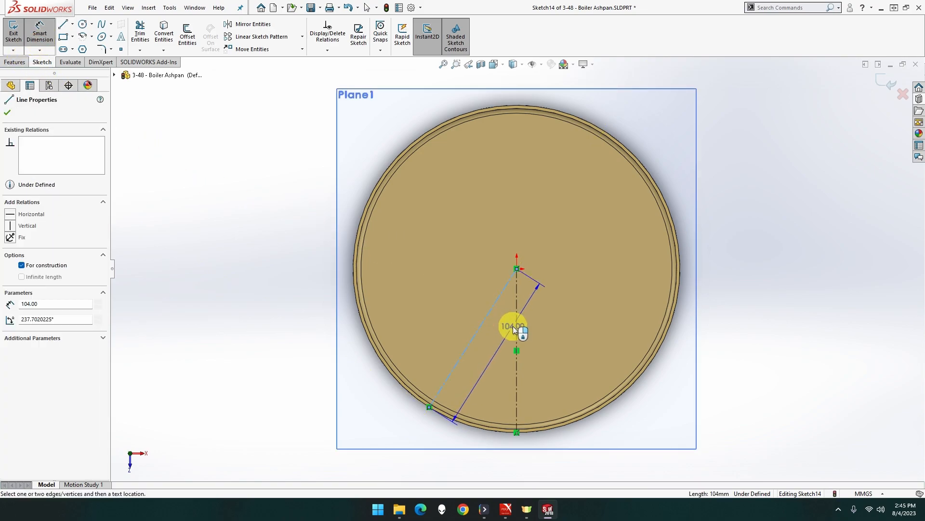
pyautogui.click(516, 330)
pyautogui.click(499, 331)
pyautogui.write('29')
pyautogui.press('Return')
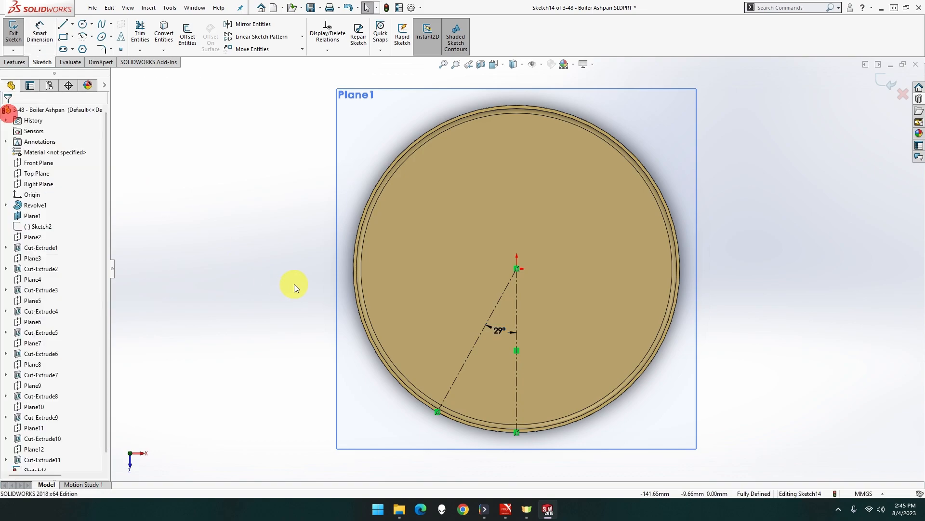
pyautogui.moveTo(314, 294); pyautogui.dragTo(341, 247, button='middle')
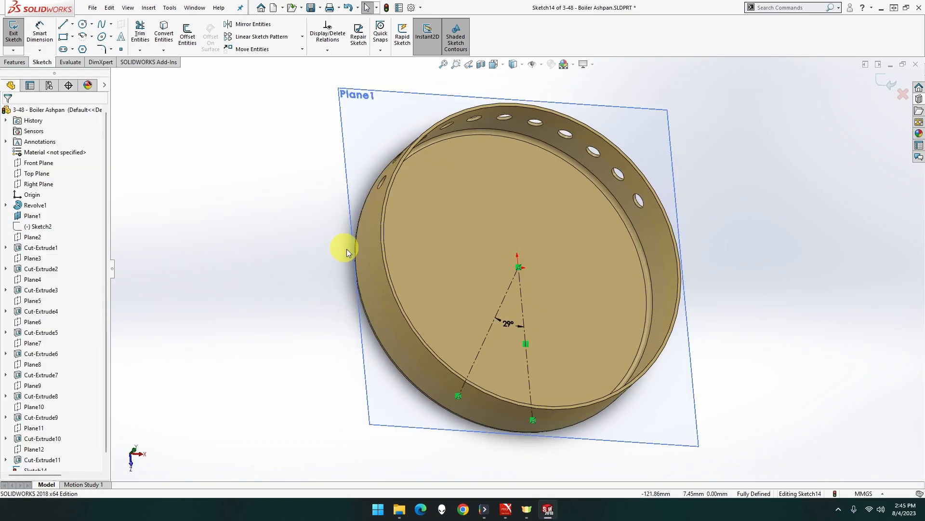
pyautogui.moveTo(239, 325); pyautogui.dragTo(380, 395, button='middle')
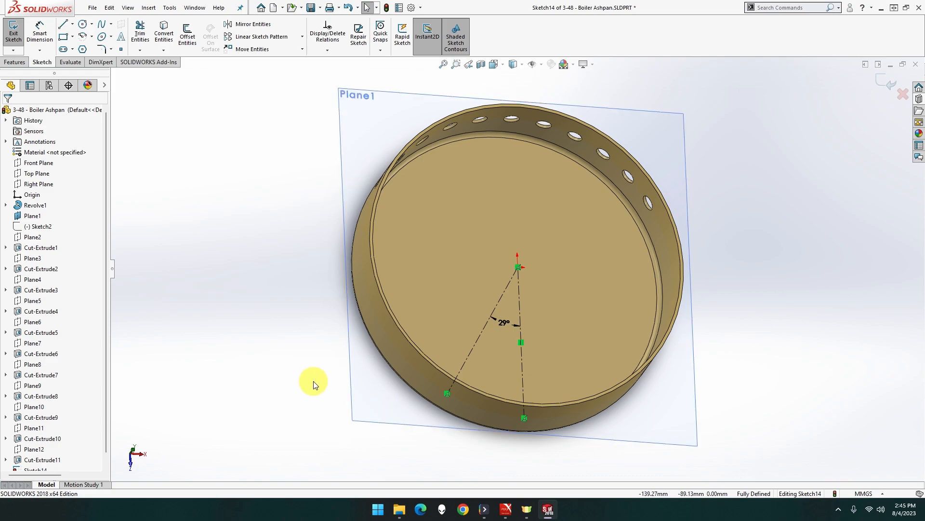
pyautogui.click(15, 36)
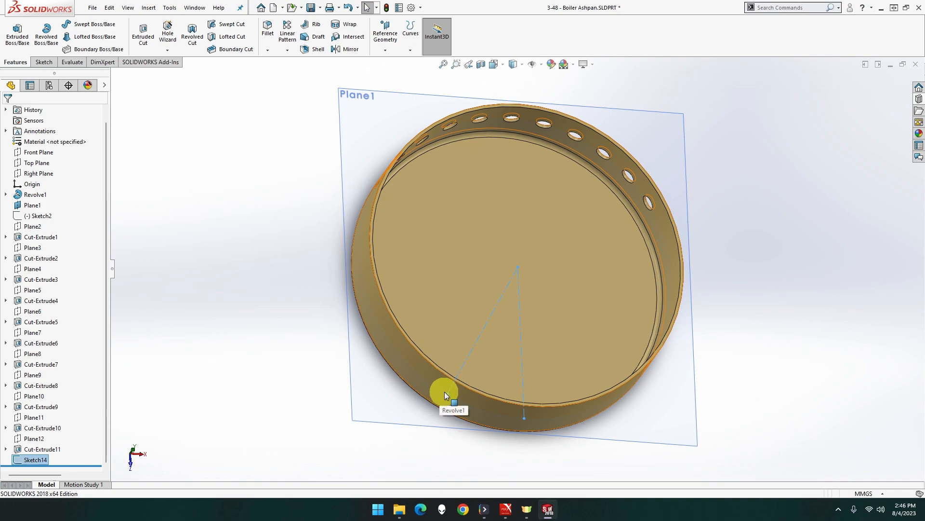
# Create a reference plane through the slanted centerline's outer endpoint, perpendicular to that centerline.
pyautogui.click(446, 393)
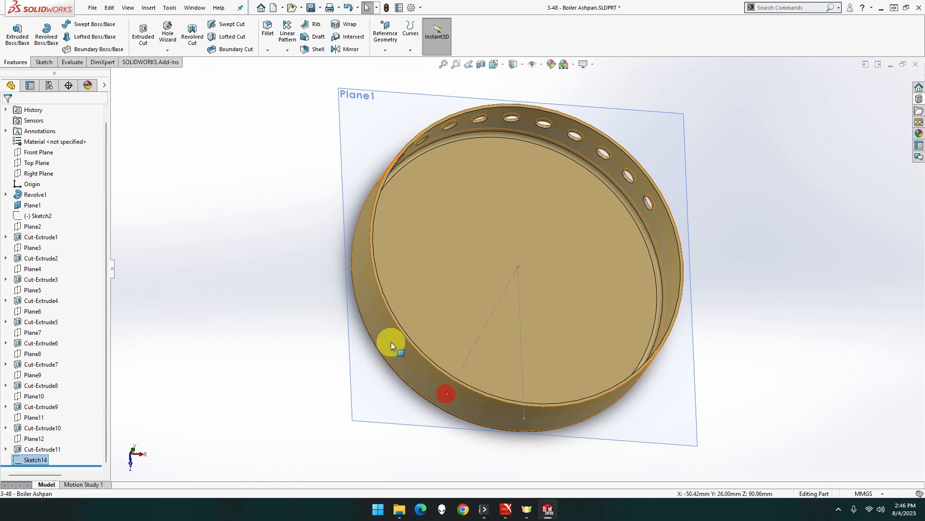
pyautogui.click(385, 49)
pyautogui.click(391, 60)
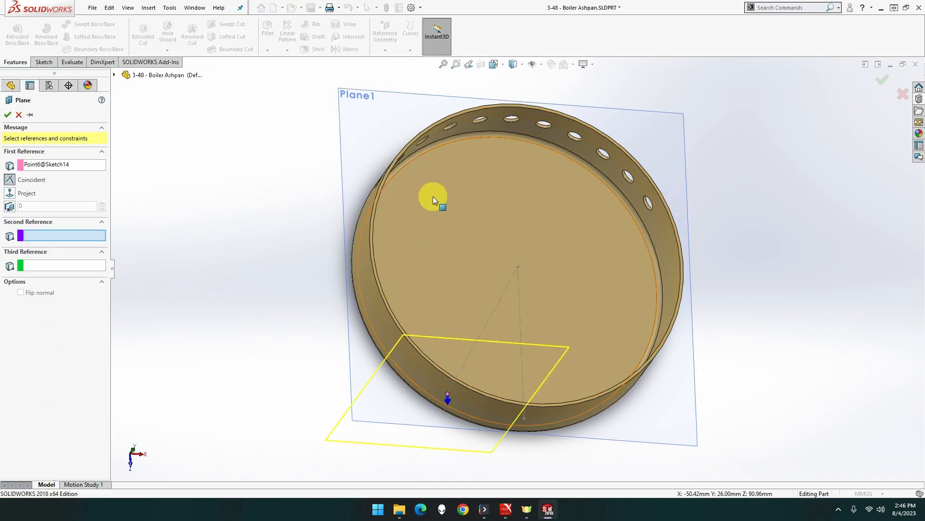
pyautogui.click(499, 298)
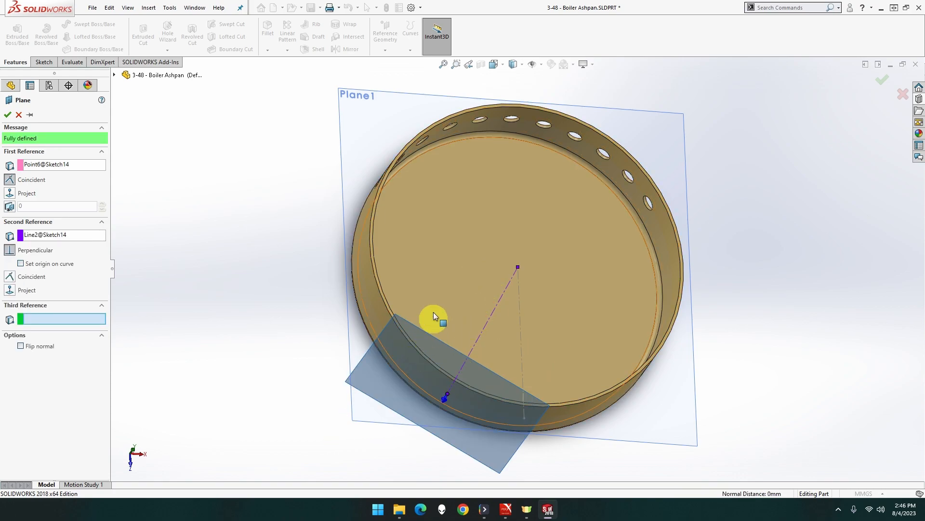
pyautogui.click(7, 115)
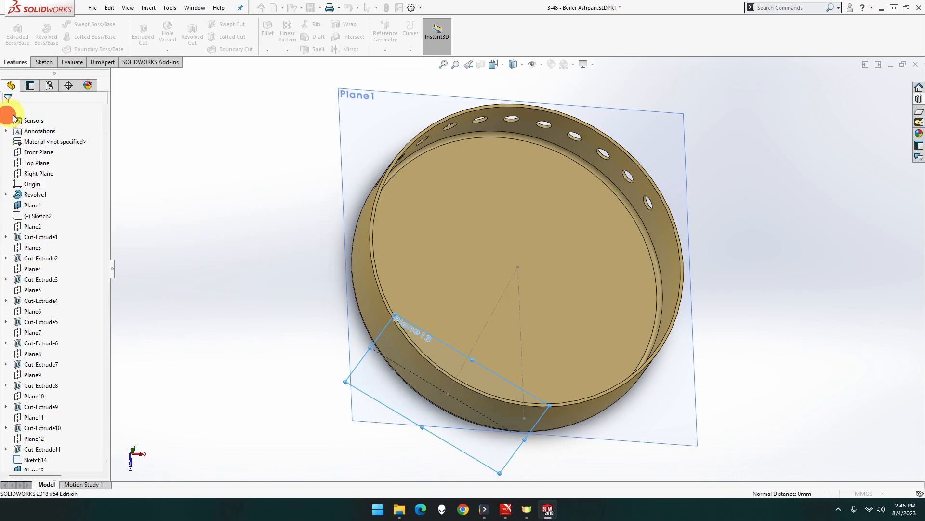
# On the new perpendicular plane, sketch a circle about 16 mm in radius centered on the slanted centerline's outer endpoint.
pyautogui.rightClick(382, 383)
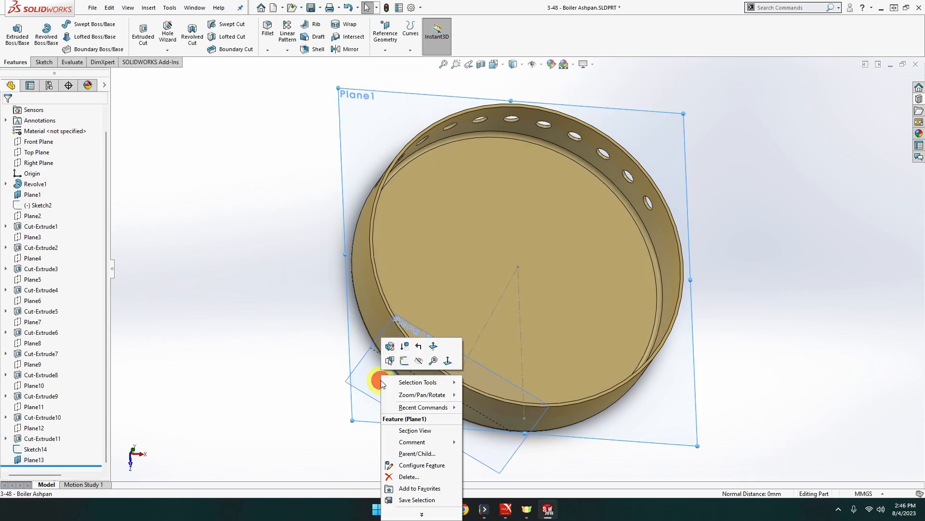
pyautogui.click(314, 348)
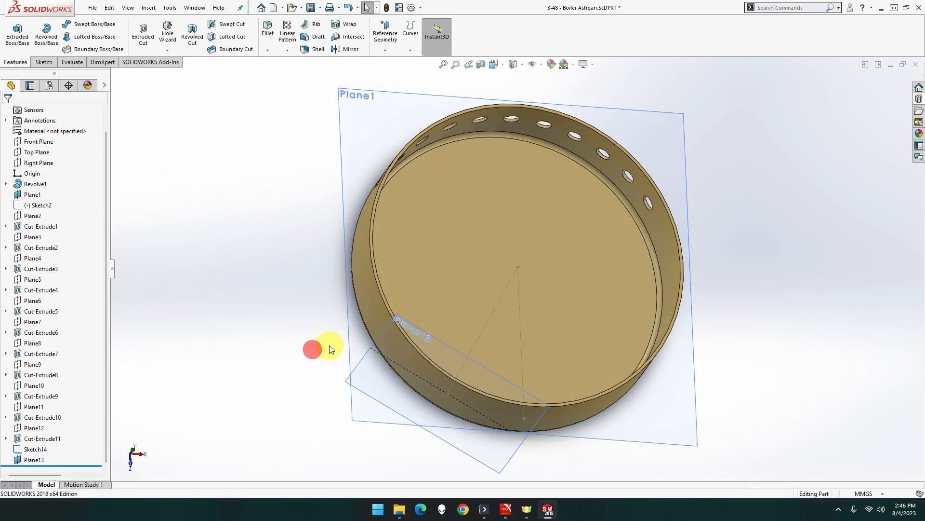
pyautogui.rightClick(393, 343)
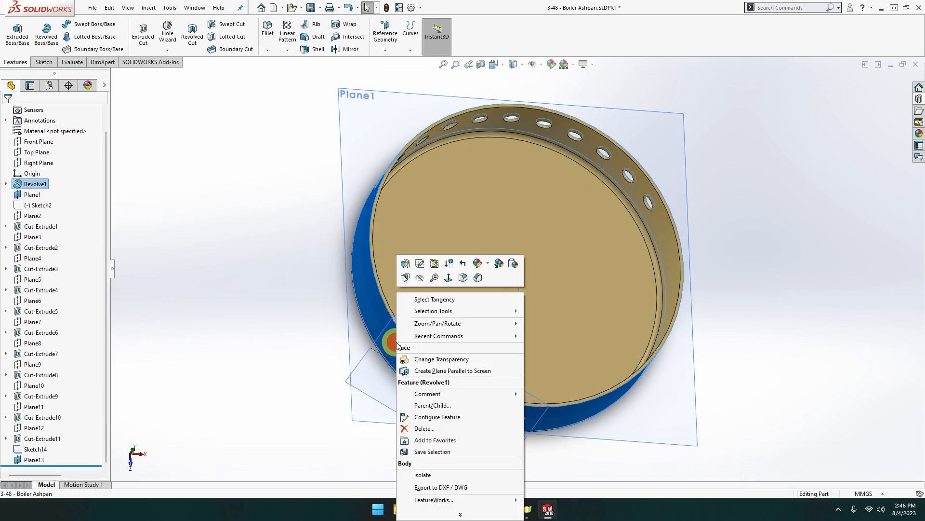
pyautogui.click(294, 327)
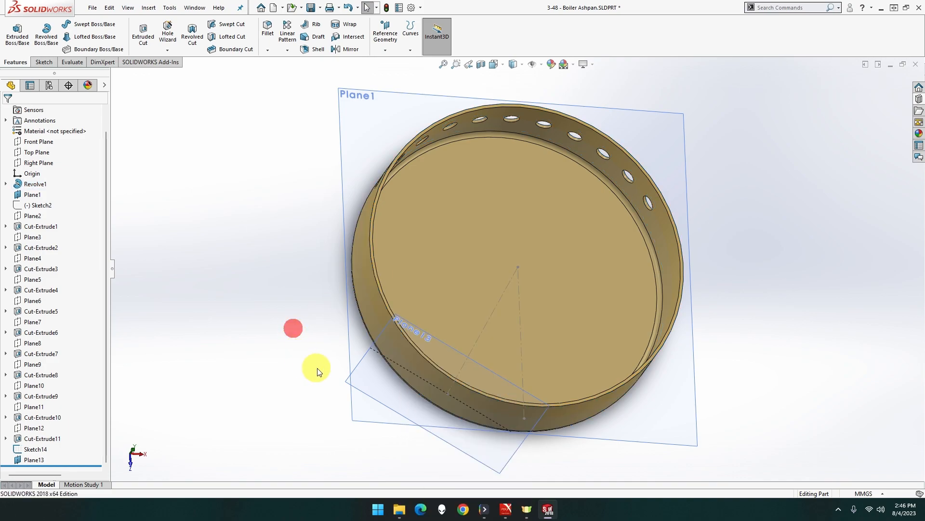
pyautogui.rightClick(365, 357)
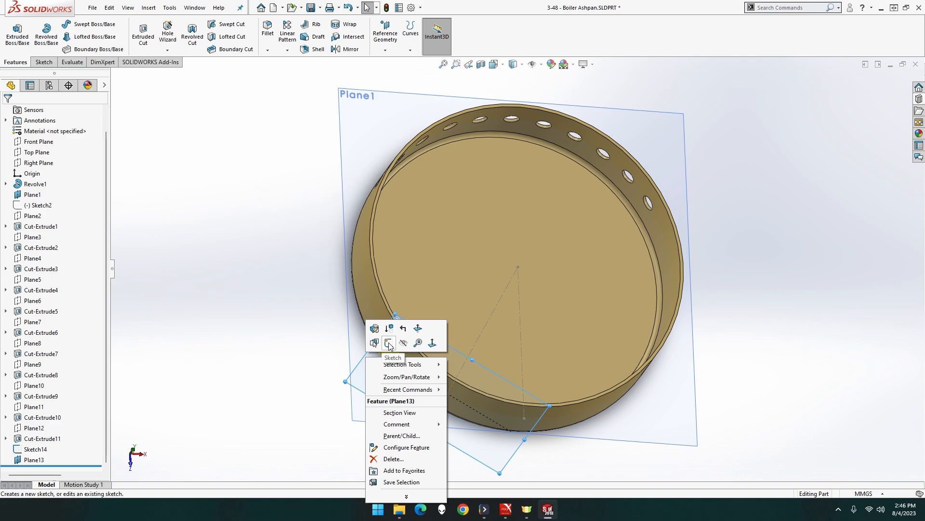
pyautogui.click(389, 343)
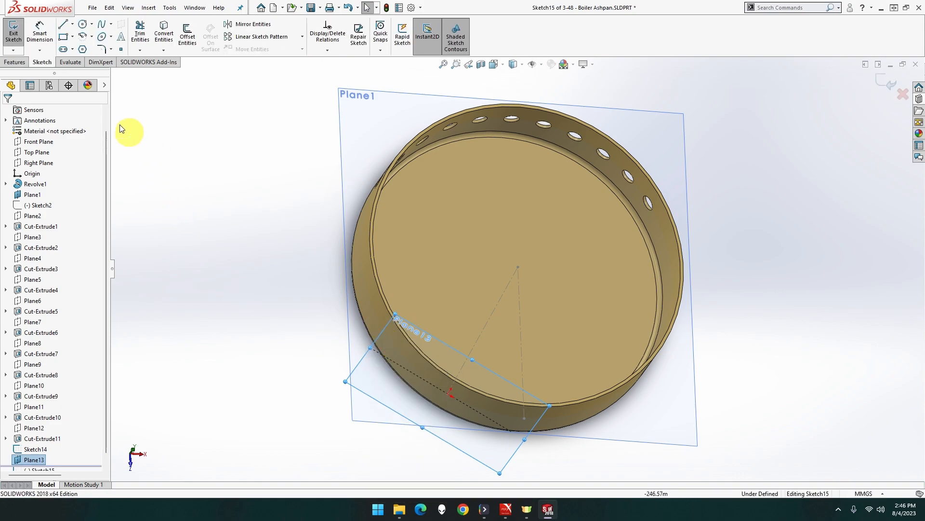
pyautogui.click(80, 26)
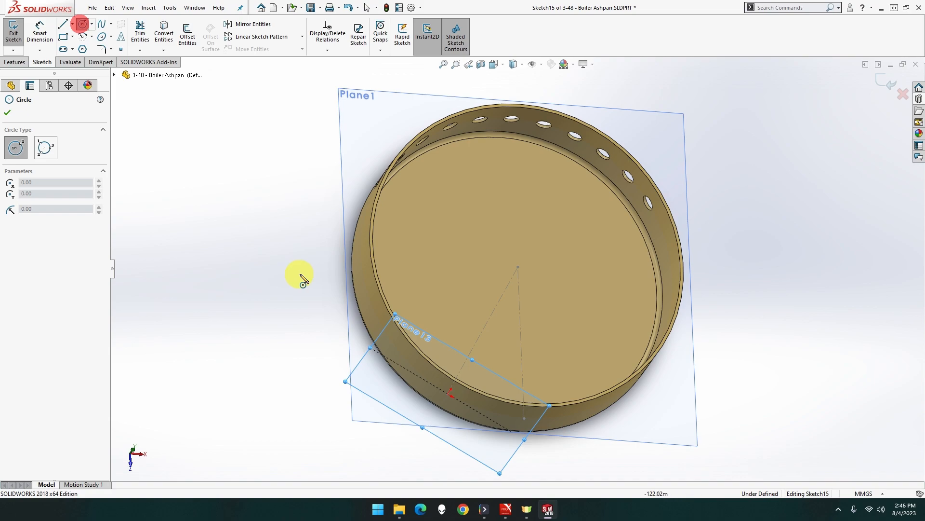
pyautogui.click(448, 396)
pyautogui.press('Escape')
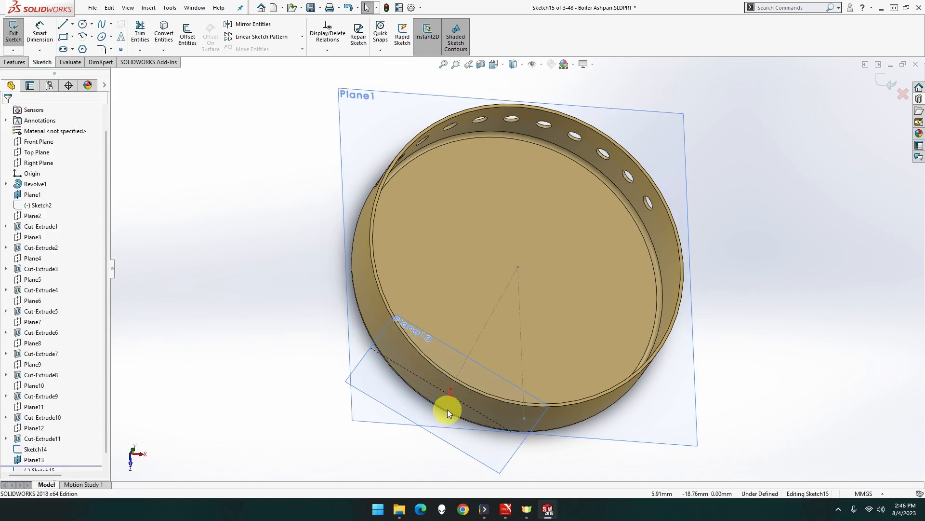
pyautogui.click(83, 25)
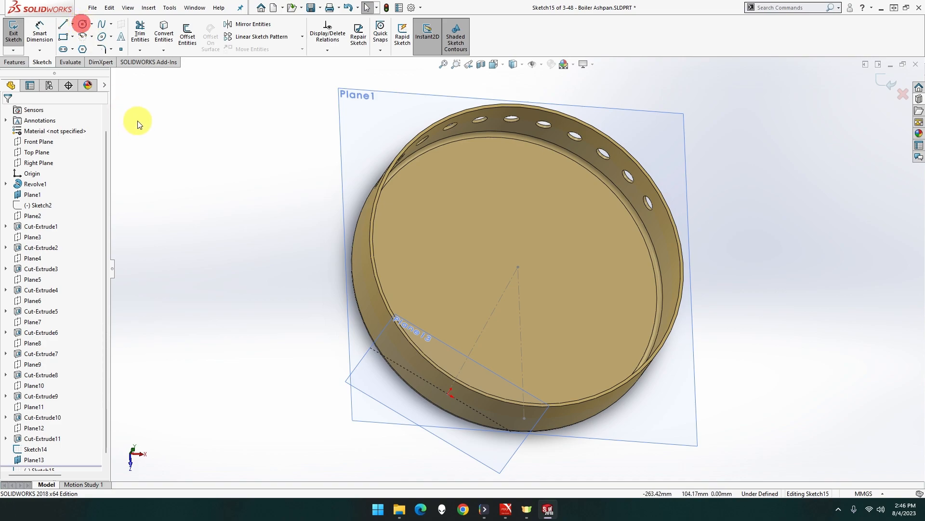
pyautogui.click(448, 391)
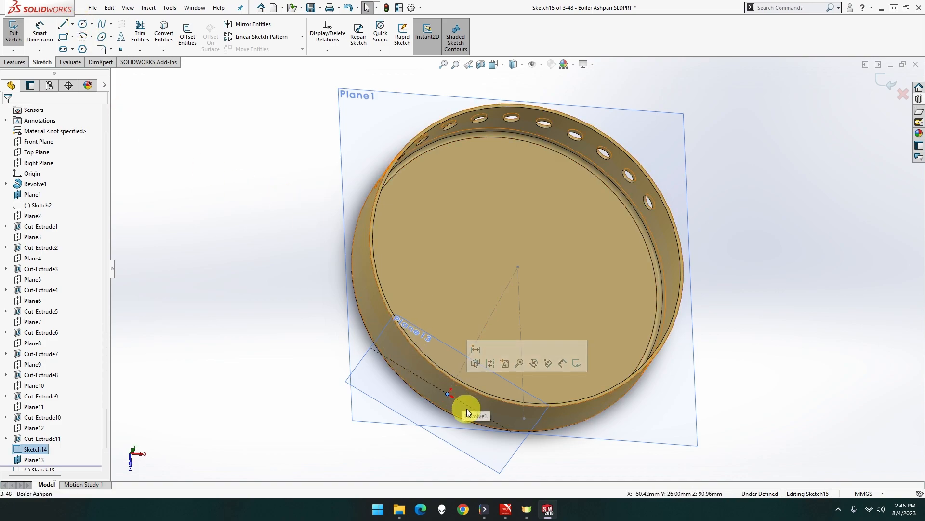
pyautogui.click(84, 24)
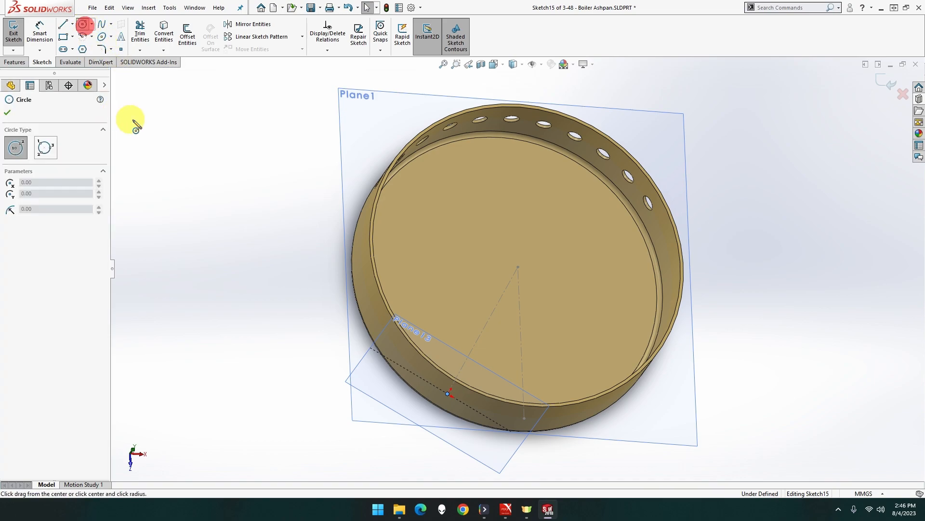
pyautogui.click(448, 393)
pyautogui.click(472, 411)
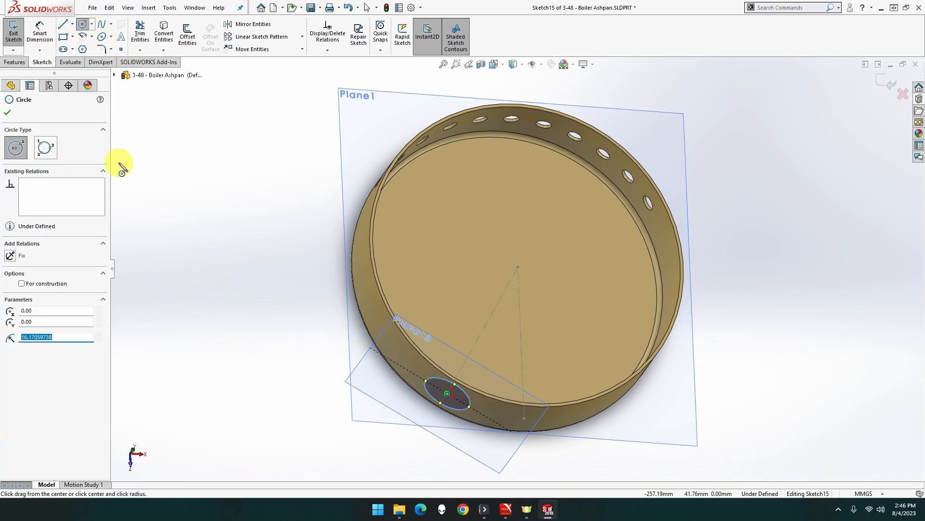
# Set the circle's diameter to 4 mm.
pyautogui.click(40, 30)
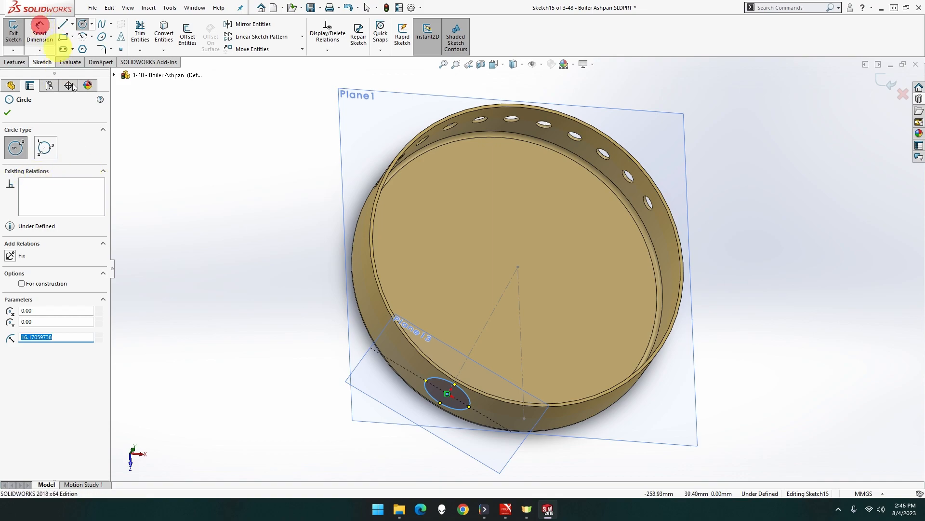
pyautogui.click(441, 378)
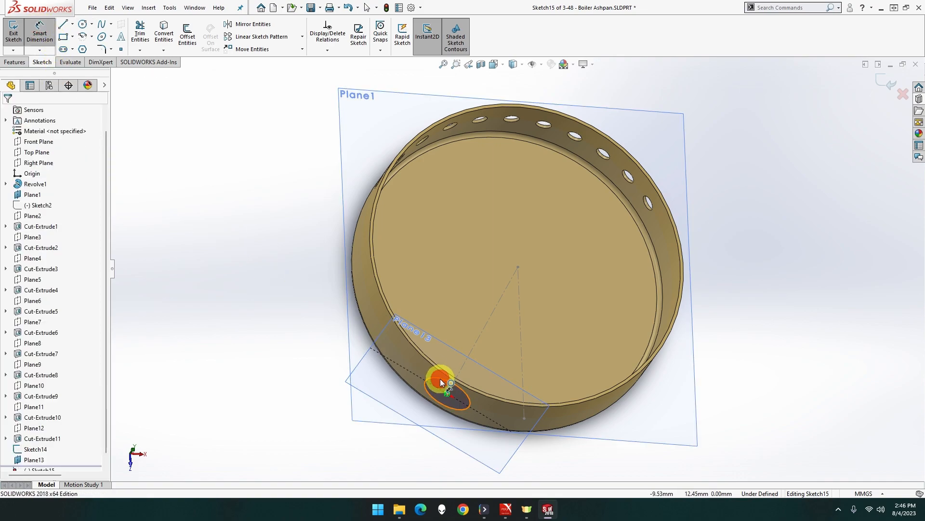
pyautogui.click(390, 314)
pyautogui.press('Escape')
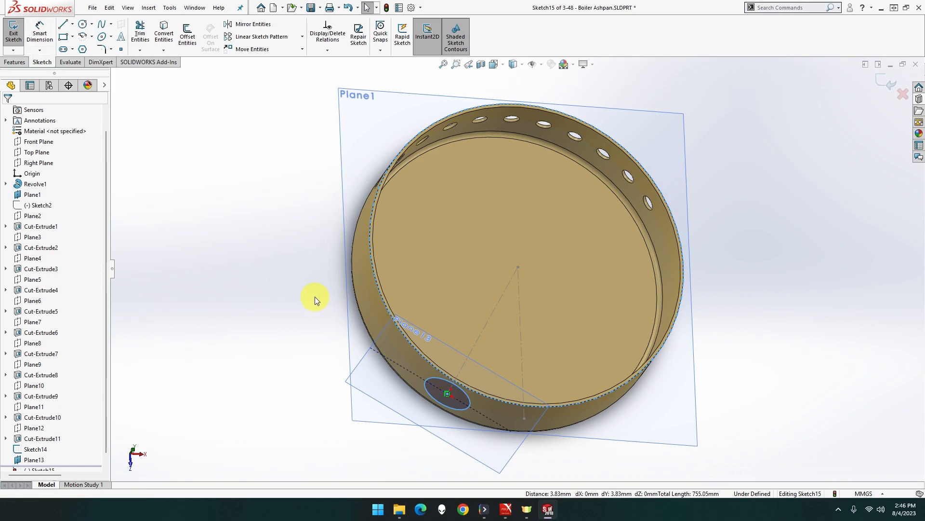
pyautogui.click(41, 44)
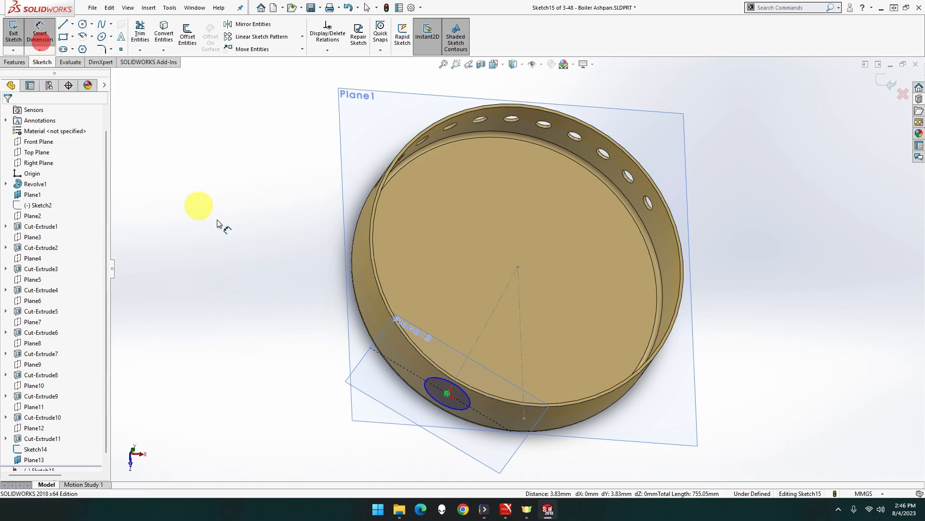
pyautogui.click(466, 391)
pyautogui.click(377, 306)
pyautogui.write('4')
pyautogui.press('Return')
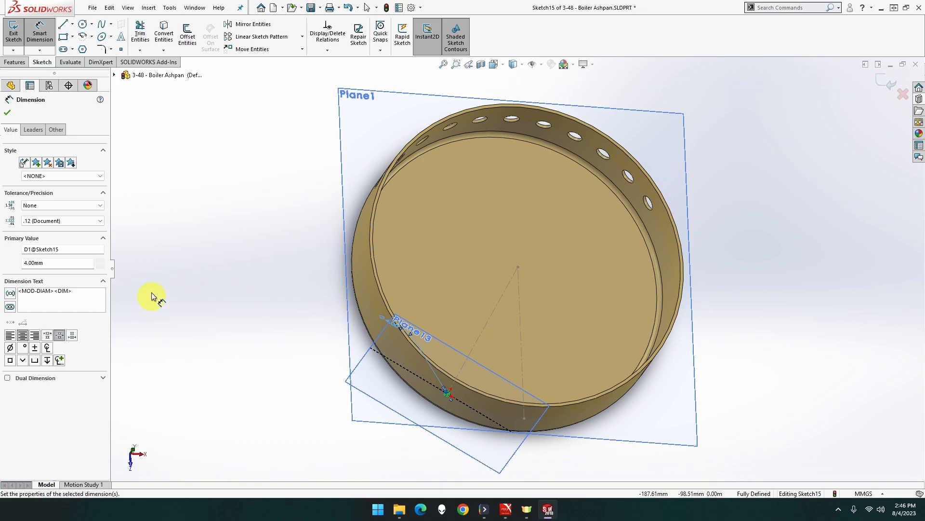
# Cut the 4 mm circle through the pan's side wall with an Extruded Cut using the Up To Next end condition.
pyautogui.click(22, 62)
pyautogui.click(143, 36)
pyautogui.click(39, 169)
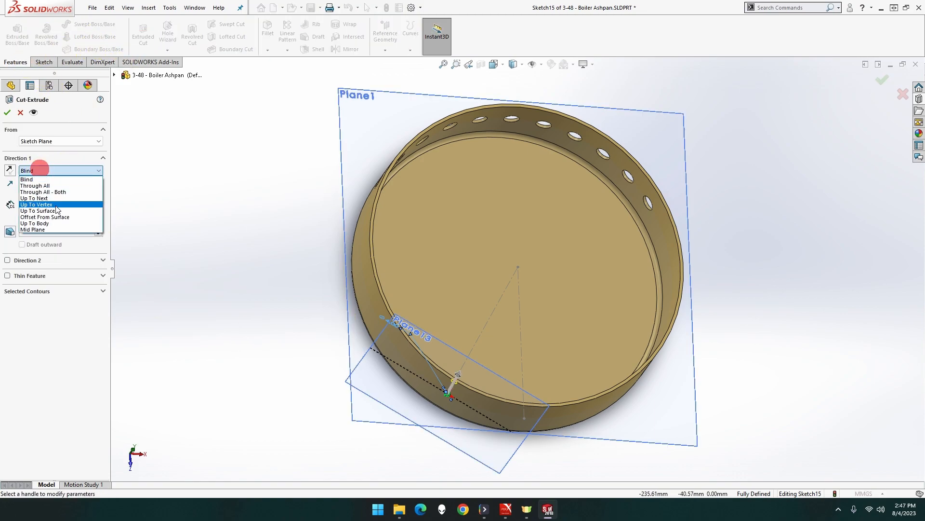
pyautogui.click(54, 197)
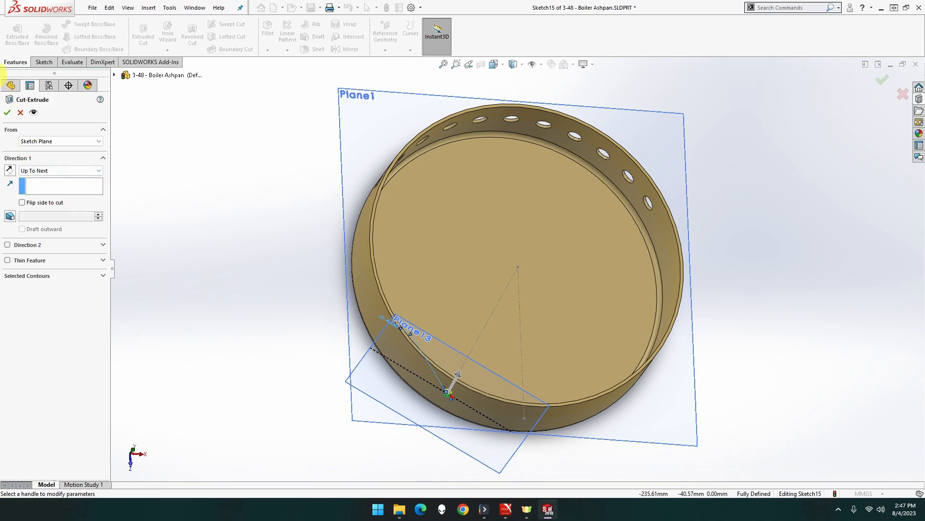
pyautogui.click(7, 109)
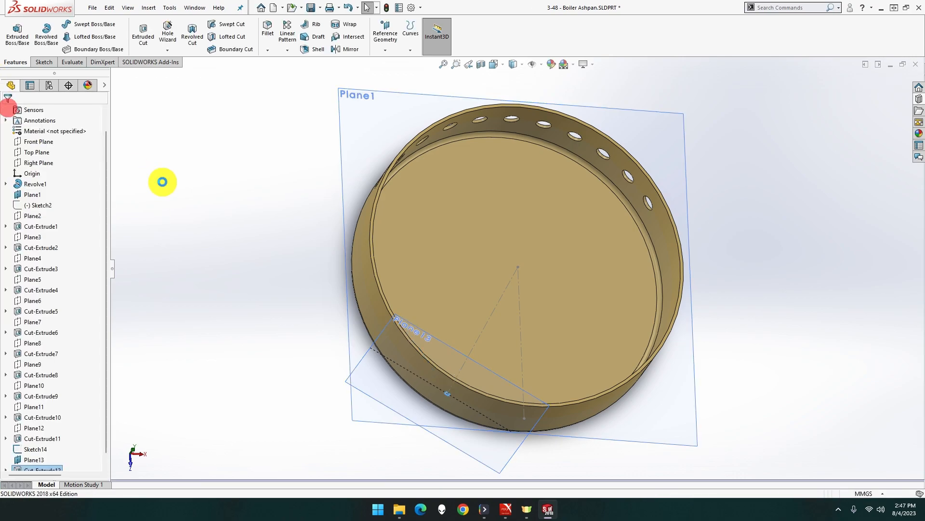
# Hide Plane1, the perpendicular plane at the small hole, and the sketch holding the 29° centerlines.
pyautogui.rightClick(365, 372)
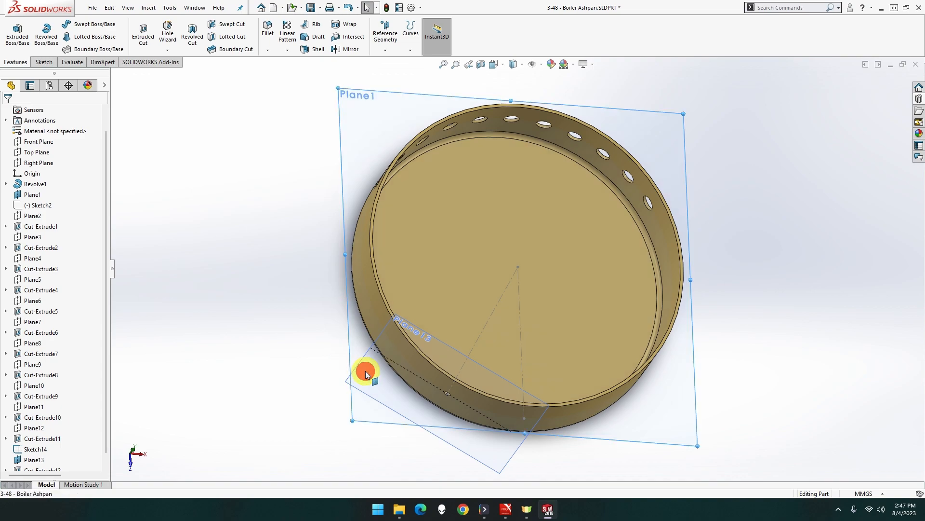
pyautogui.click(403, 359)
pyautogui.rightClick(373, 375)
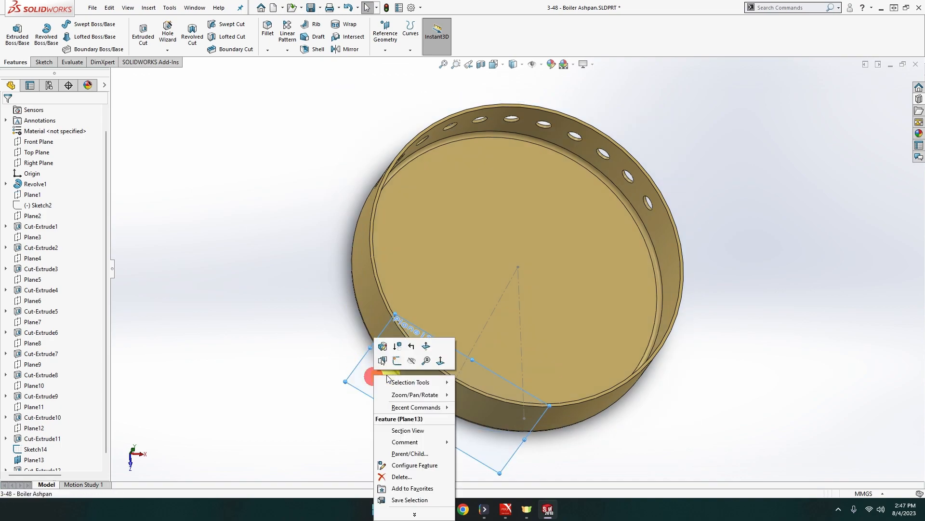
pyautogui.click(411, 360)
pyautogui.moveTo(362, 386)
pyautogui.mouseDown(button='middle')
pyautogui.moveTo(373, 329)
pyautogui.moveTo(413, 303)
pyautogui.mouseUp(button='middle')
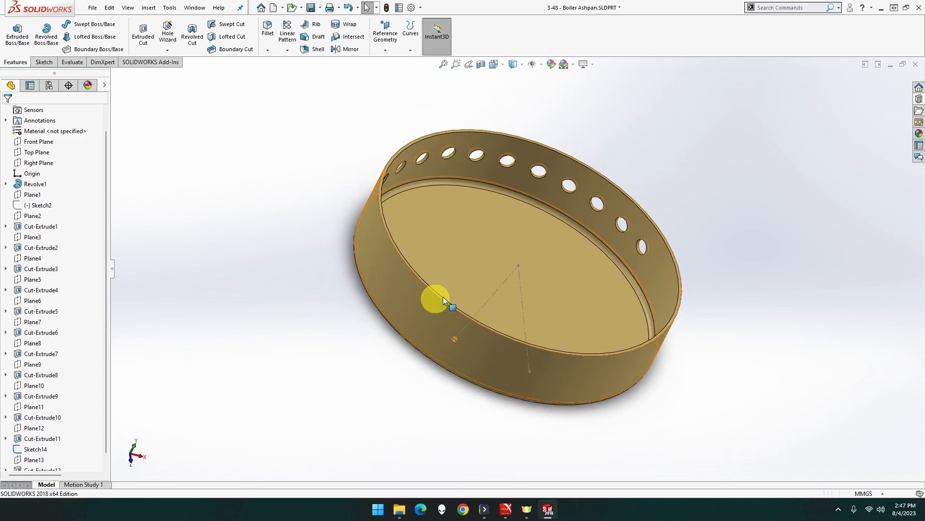
pyautogui.rightClick(497, 288)
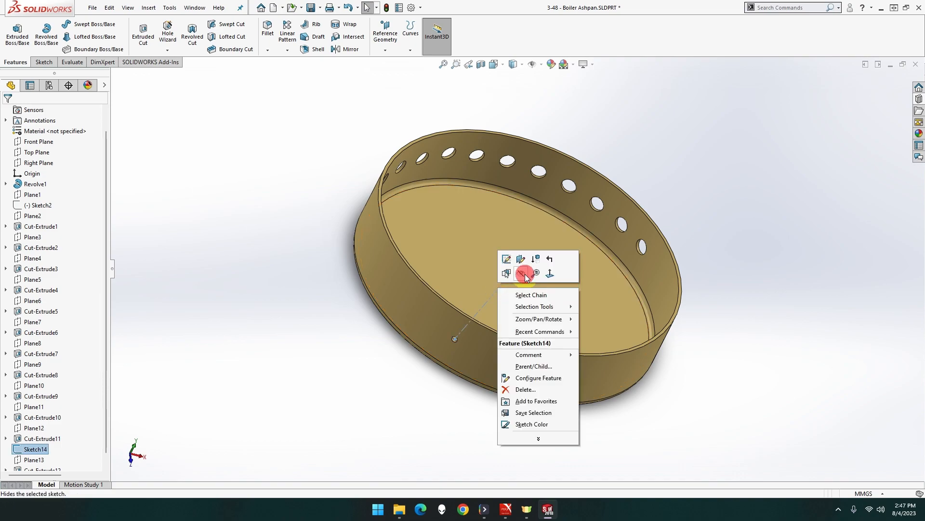
pyautogui.click(521, 273)
pyautogui.moveTo(506, 312); pyautogui.dragTo(451, 329, button='middle')
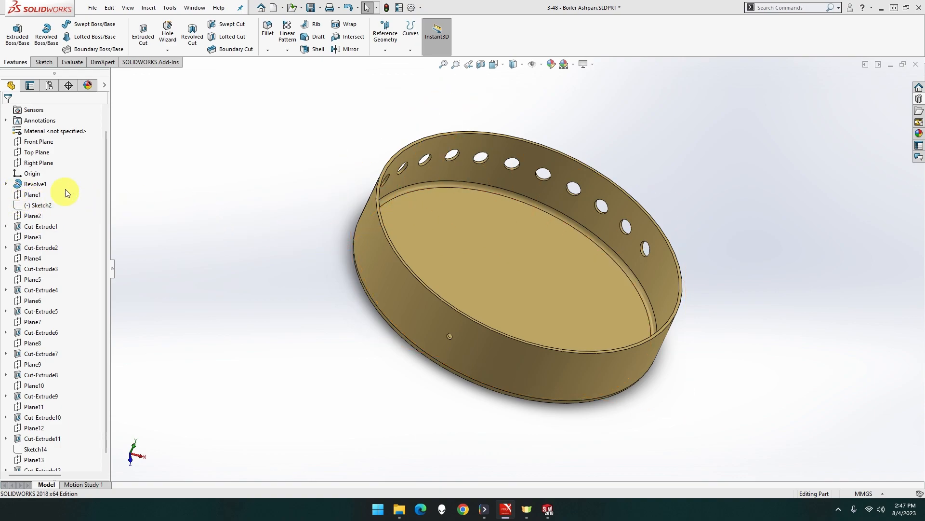
# Start a new sketch on the Front Plane, with the view normal to it from the back of the pan.
pyautogui.scroll(2, 63, 193)
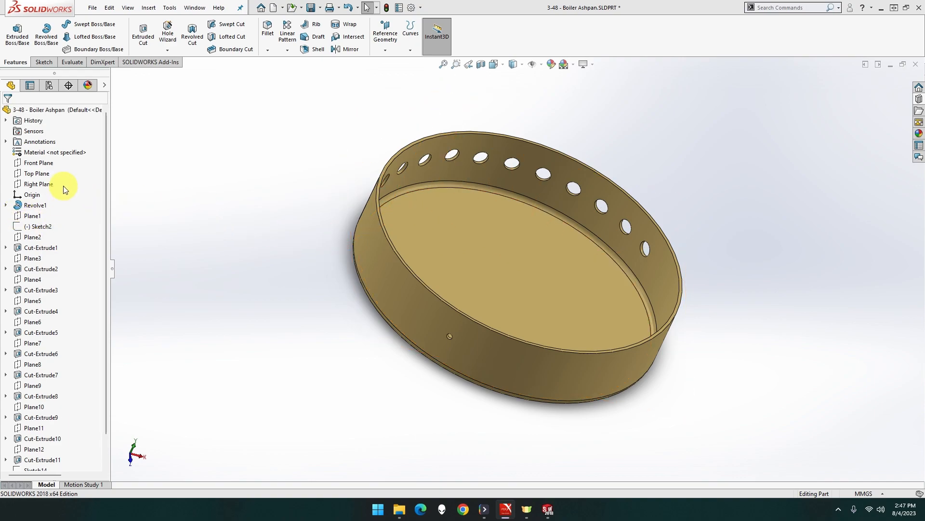
pyautogui.rightClick(38, 165)
pyautogui.click(91, 153)
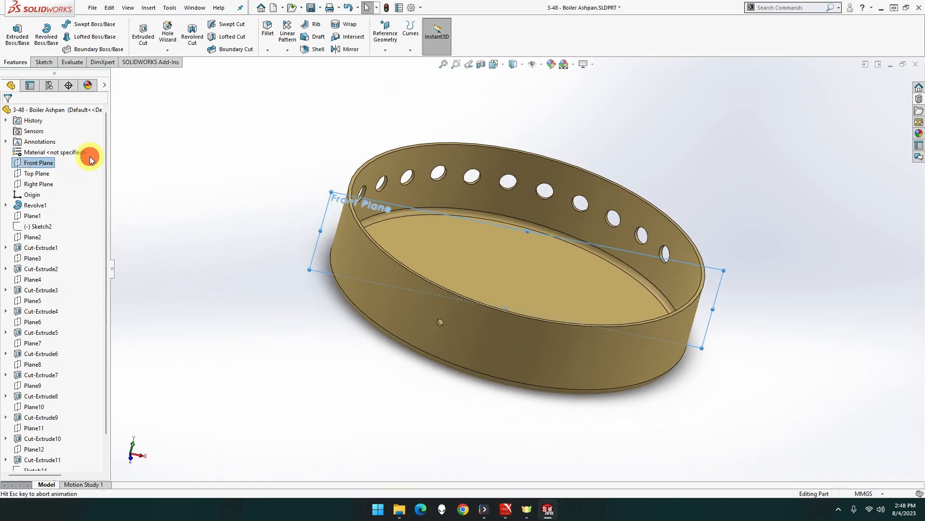
pyautogui.rightClick(60, 159)
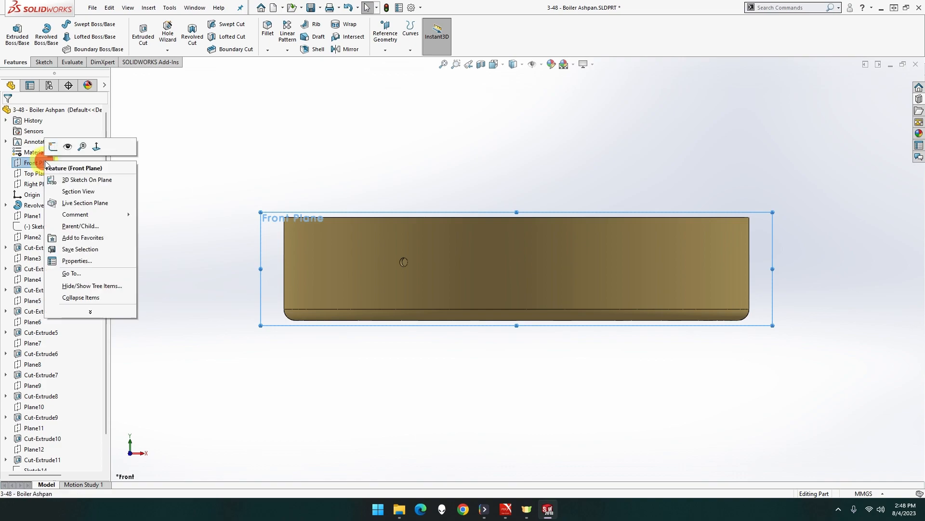
pyautogui.click(96, 147)
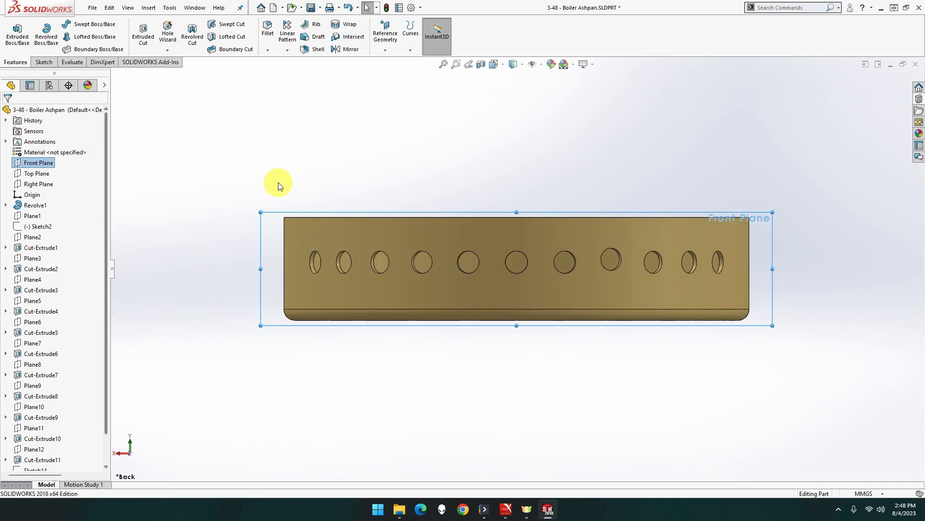
pyautogui.rightClick(45, 164)
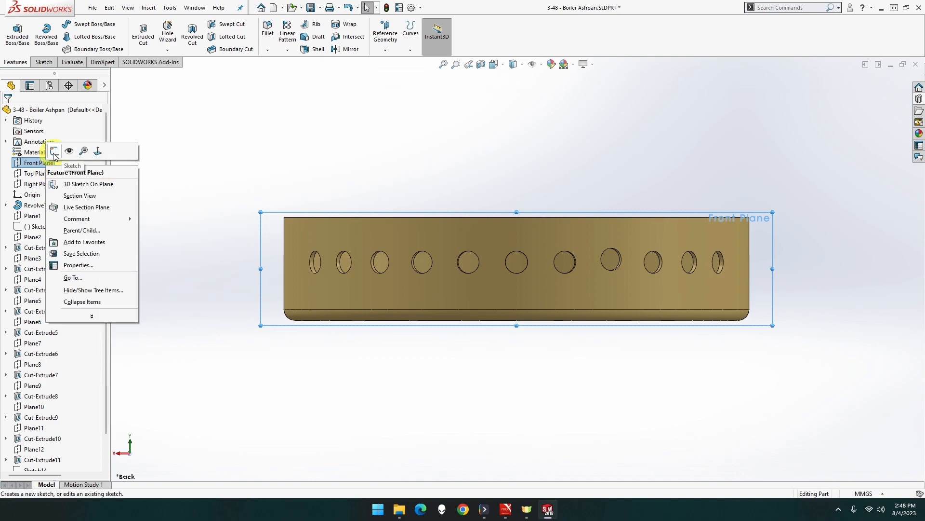
pyautogui.click(54, 151)
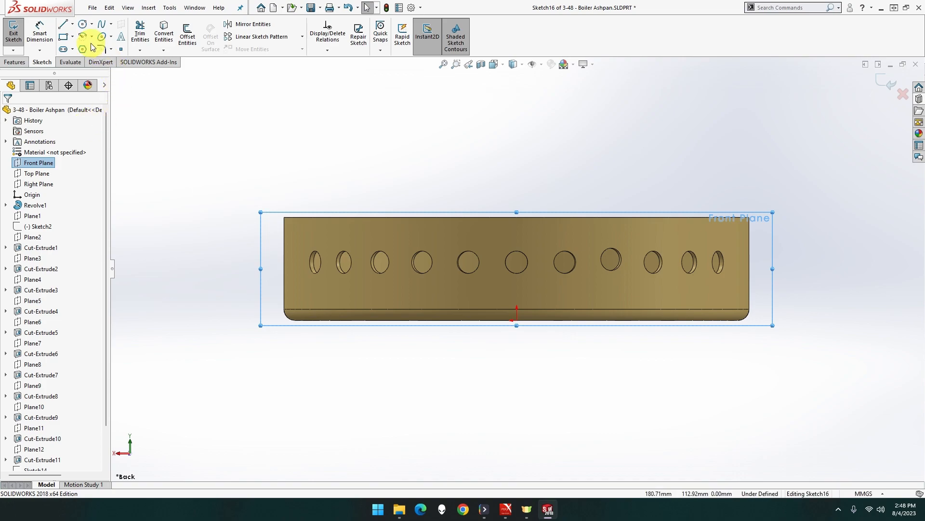
# Sketch two circles about 5.1 mm and 4.7 mm in radius, about 54 mm apart, between the hole row and the upper rim.
pyautogui.click(84, 27)
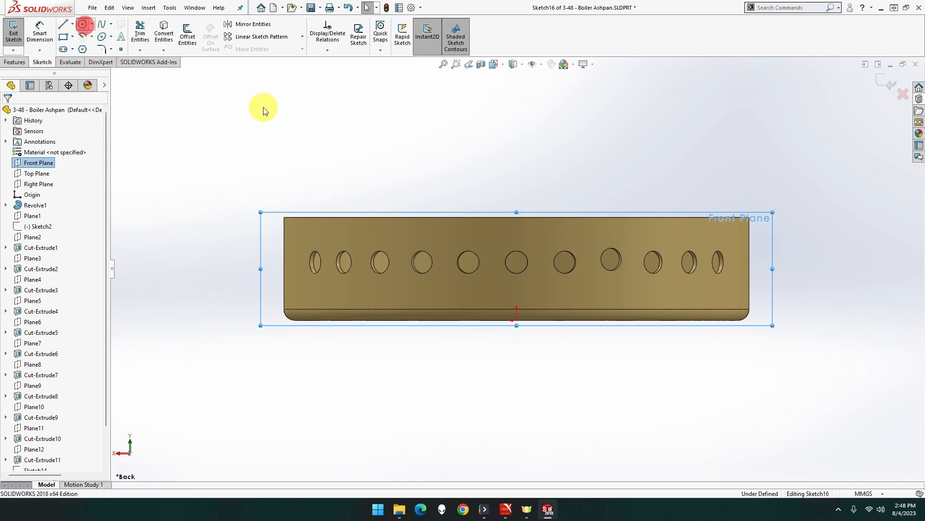
pyautogui.click(438, 236)
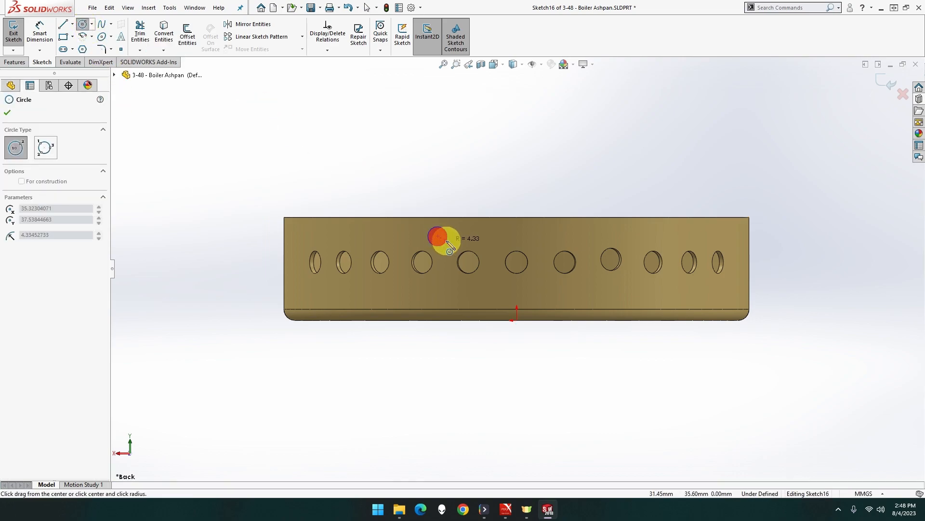
pyautogui.click(448, 239)
pyautogui.click(559, 236)
pyautogui.click(568, 244)
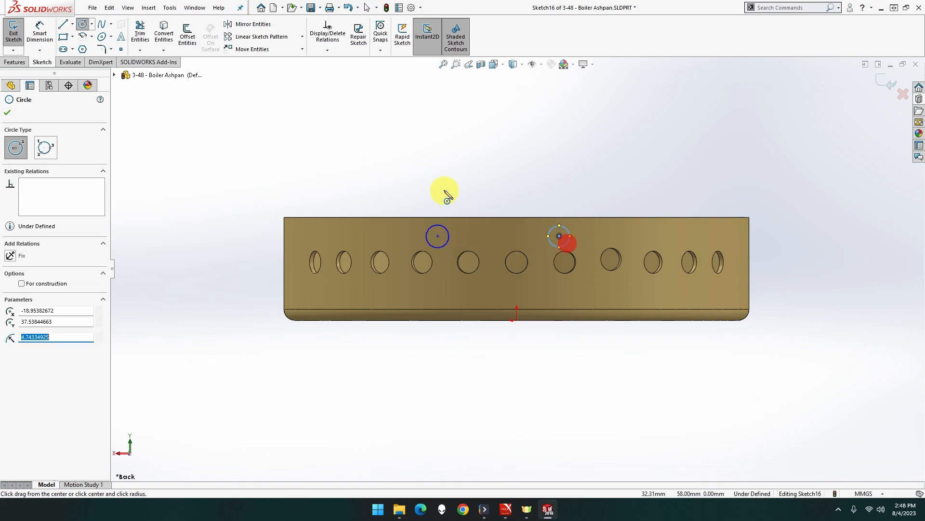
# Dimension both new circles to a diameter of 5 mm.
pyautogui.click(40, 35)
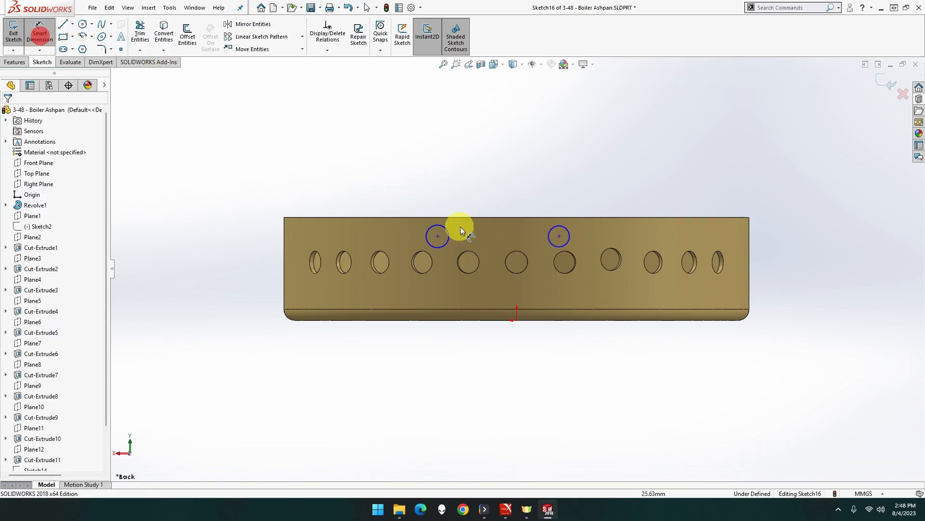
pyautogui.click(447, 228)
pyautogui.click(369, 187)
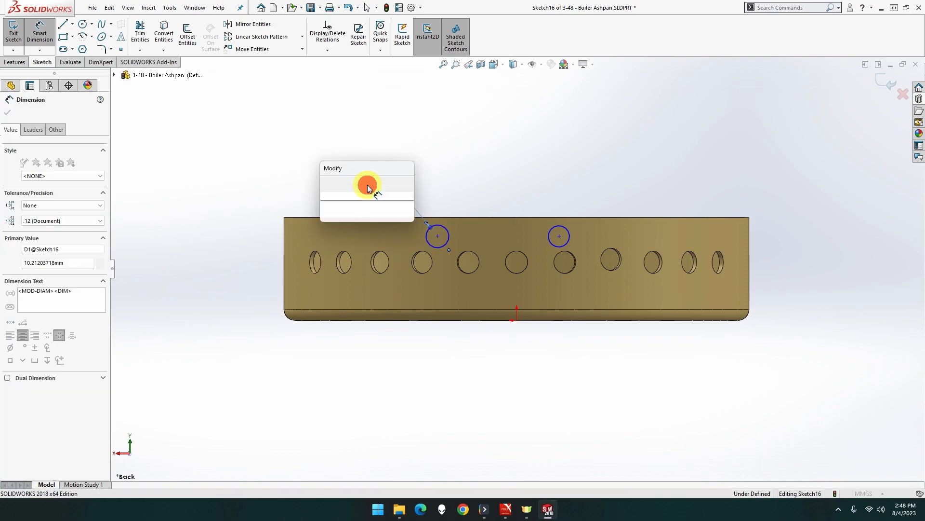
pyautogui.write('5')
pyautogui.press('Return')
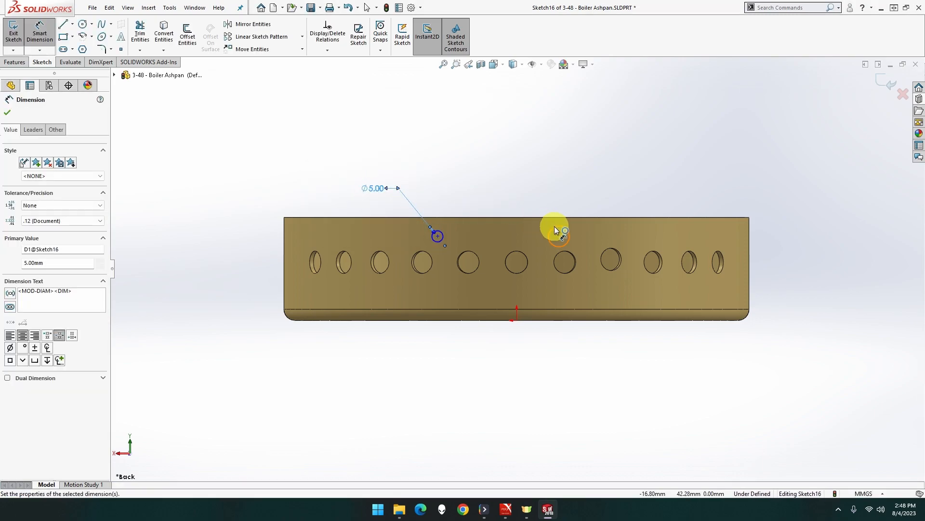
pyautogui.click(554, 226)
pyautogui.click(652, 171)
pyautogui.write('5')
pyautogui.press('Return')
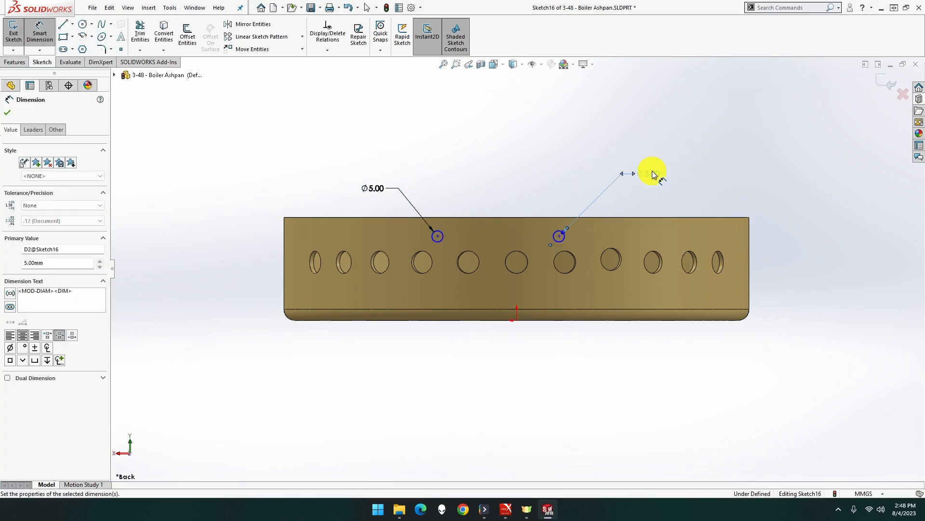
pyautogui.press('Escape')
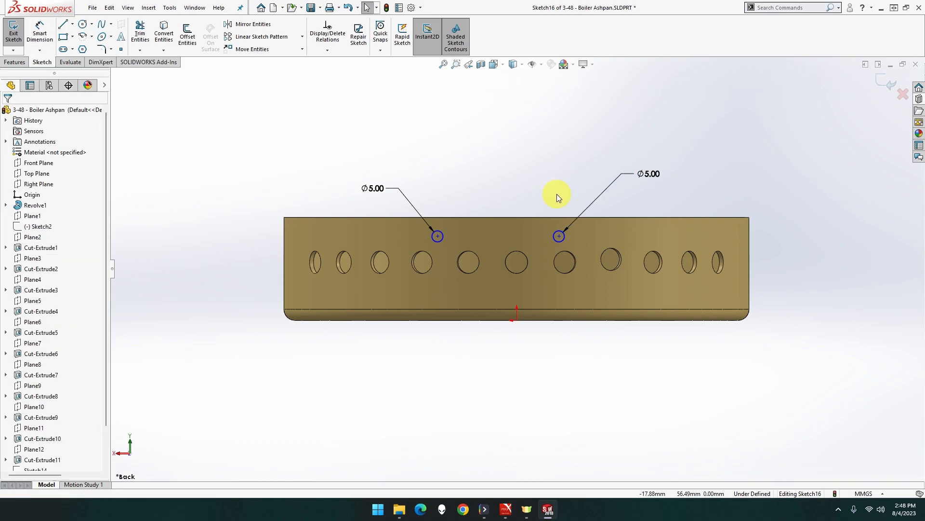
# Add a Horizontal relation between the centers of the two 5 mm circles.
pyautogui.click(559, 235)
pyautogui.keyDown('ctrl'); pyautogui.click(437, 237); pyautogui.keyUp('ctrl')
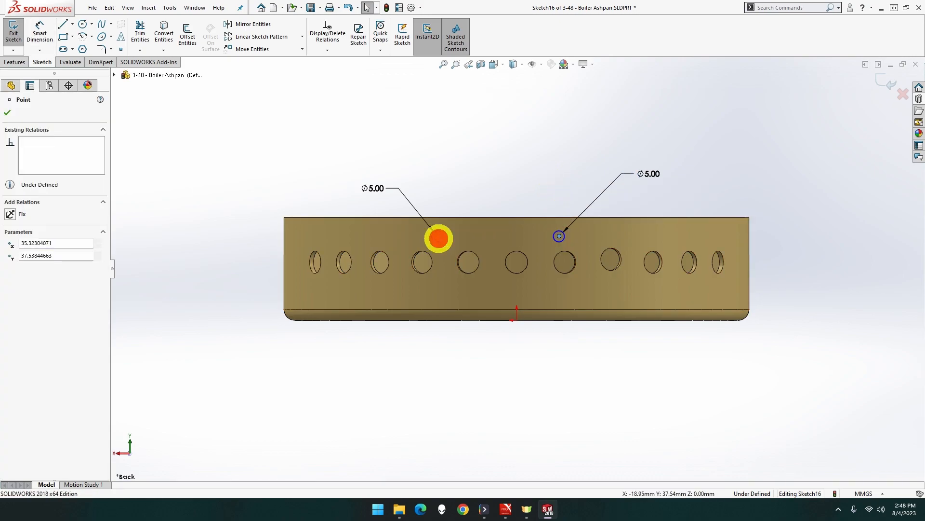
pyautogui.click(466, 197)
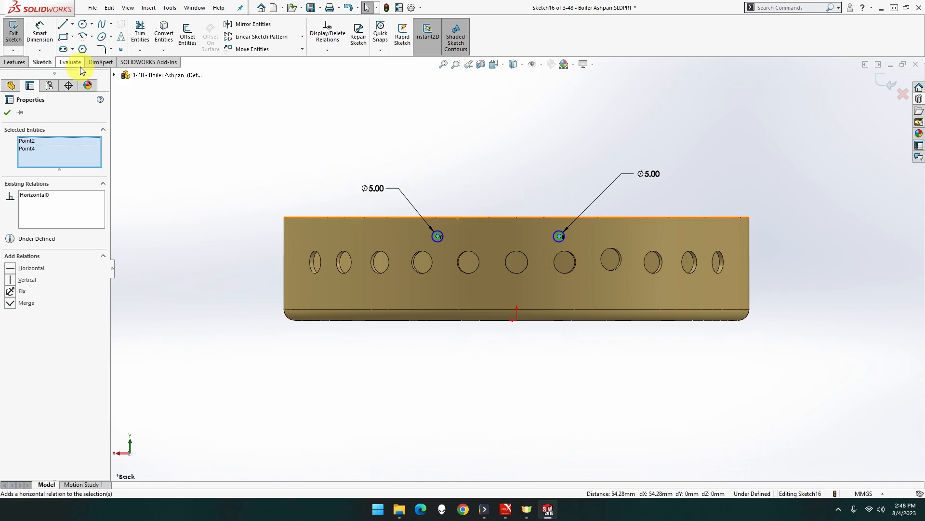
# Set the distance between the two circle centers to 25 mm.
pyautogui.click(41, 37)
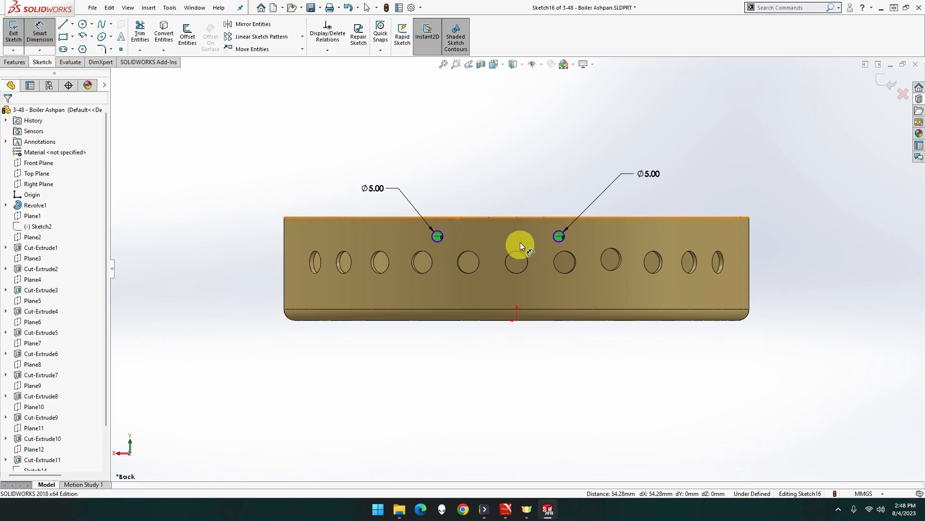
pyautogui.click(562, 237)
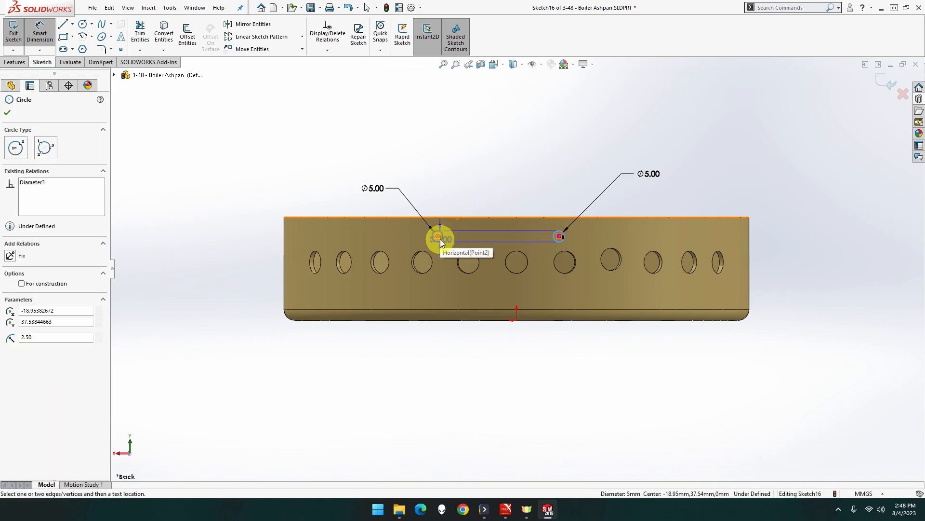
pyautogui.click(440, 239)
pyautogui.click(501, 189)
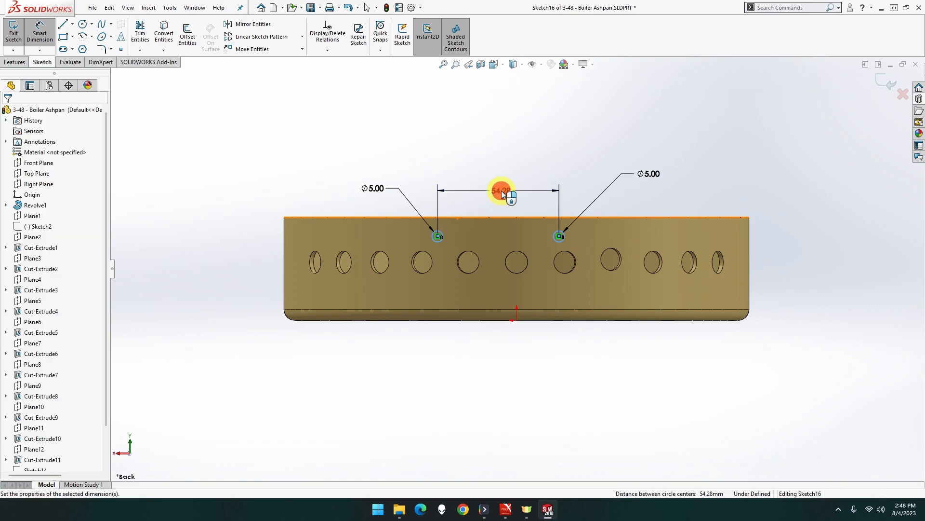
pyautogui.write('25')
pyautogui.press('Return')
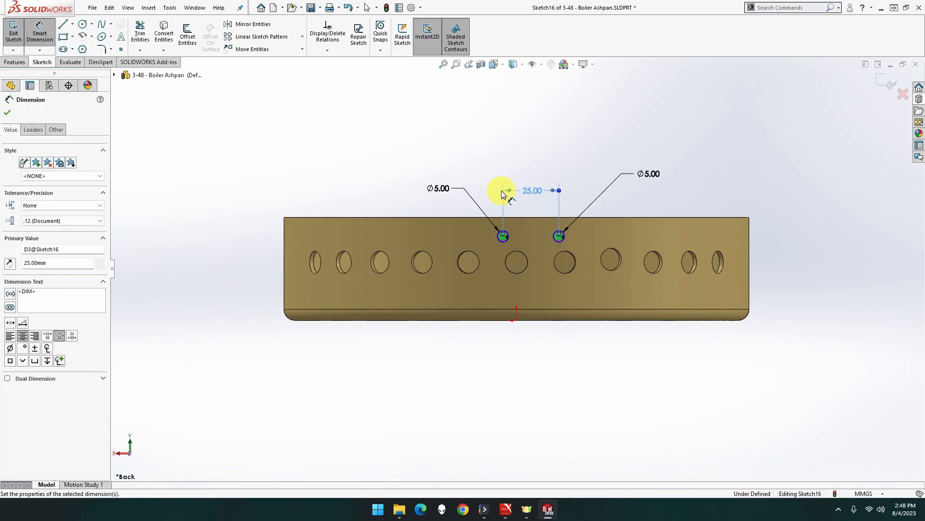
pyautogui.press('Escape')
# Set the horizontal distance from the left 5 mm circle's center to the middle side-wall hole's center to 25/2 mm.
pyautogui.click(507, 257)
pyautogui.click(502, 244)
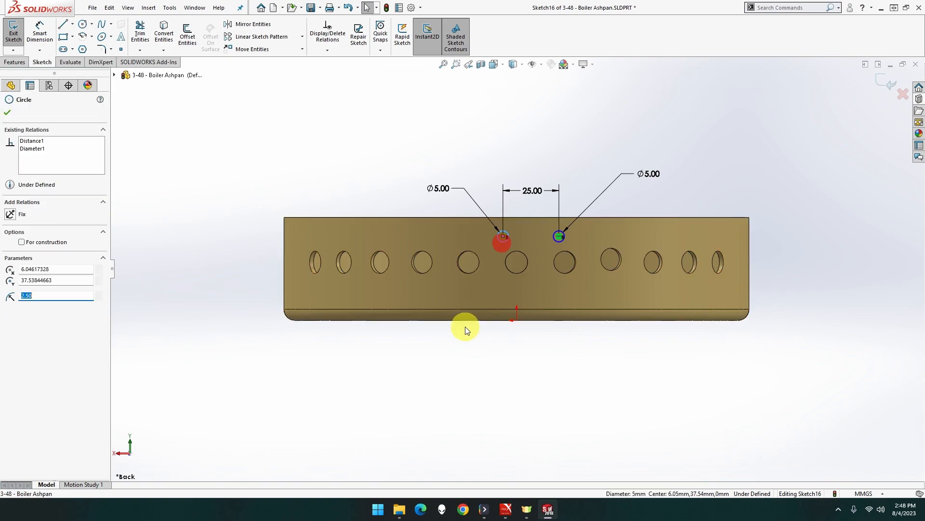
pyautogui.click(40, 34)
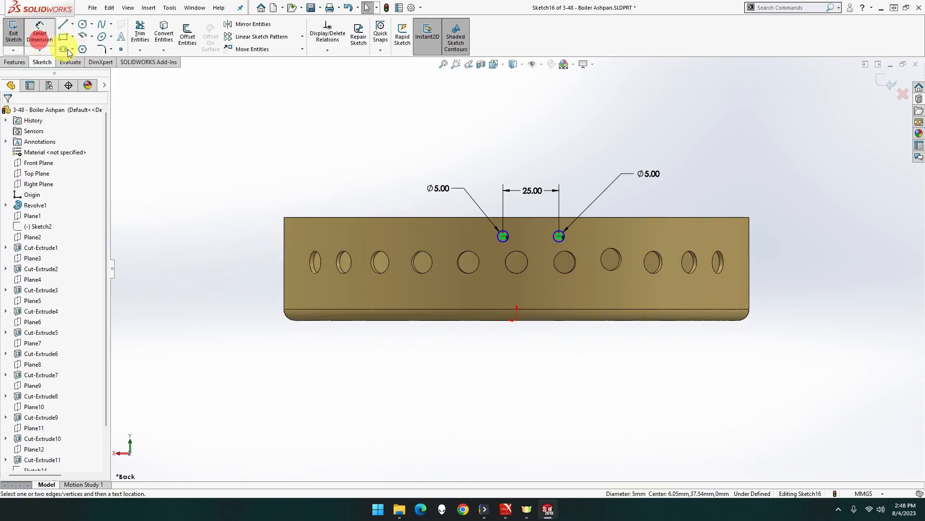
pyautogui.click(503, 237)
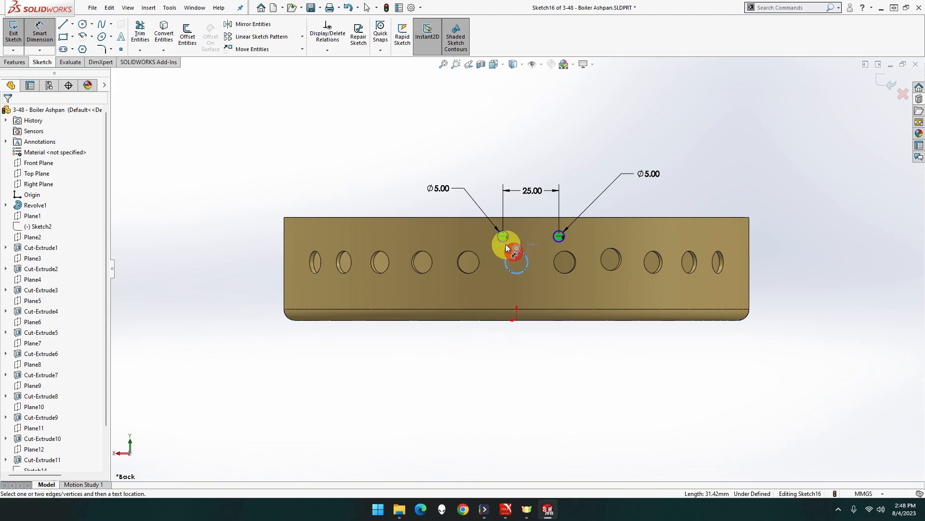
pyautogui.click(508, 267)
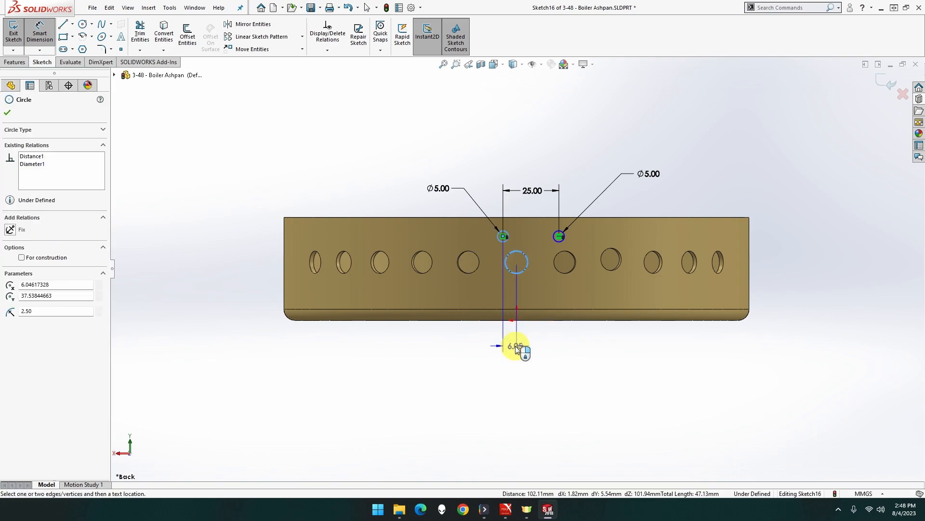
pyautogui.click(516, 347)
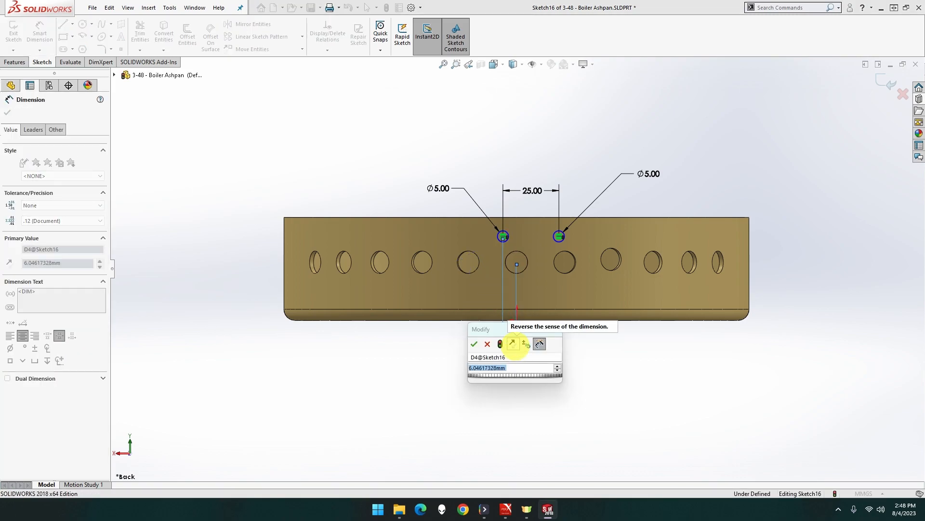
pyautogui.write('25/2')
pyautogui.press('Return')
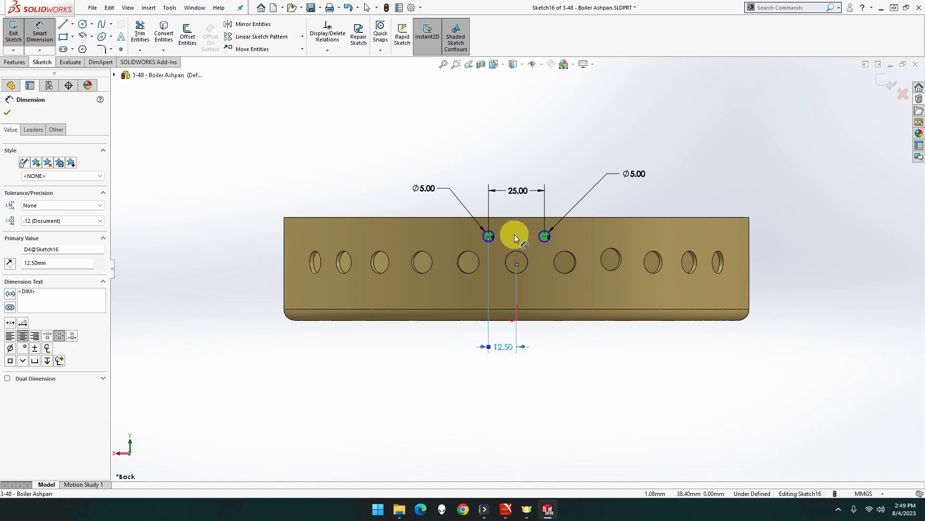
# Set the vertical distance from the pan's upper rim to the left 5 mm circle's center to 8 mm.
pyautogui.click(516, 219)
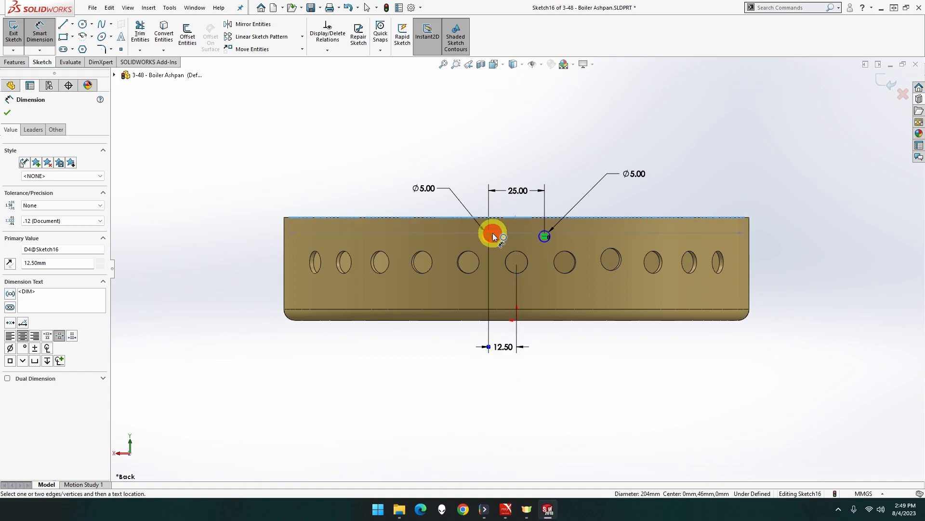
pyautogui.click(489, 235)
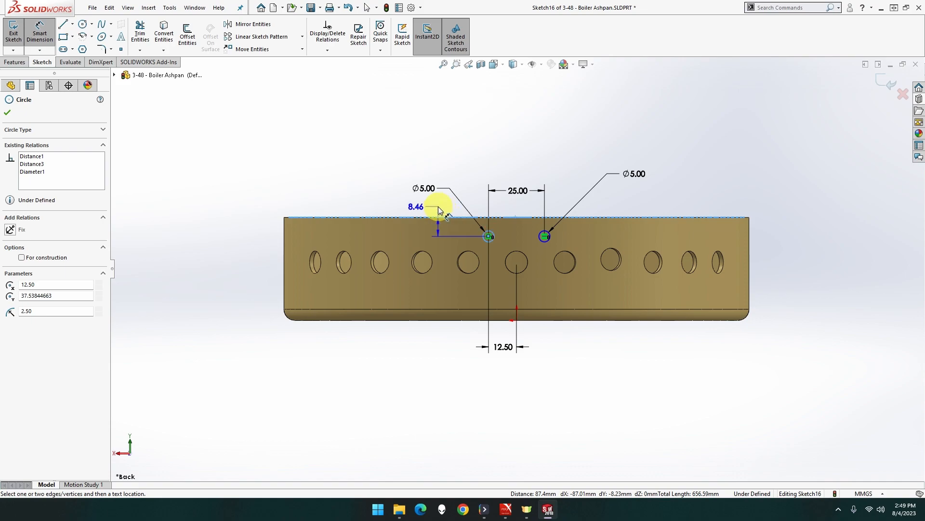
pyautogui.click(385, 177)
pyautogui.press('Return')
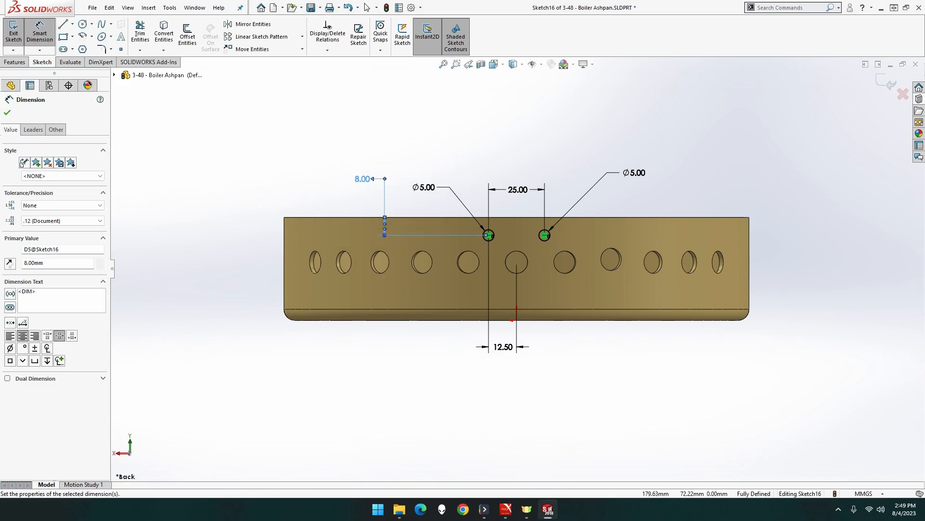
pyautogui.hotkey('alt', 'Tab')
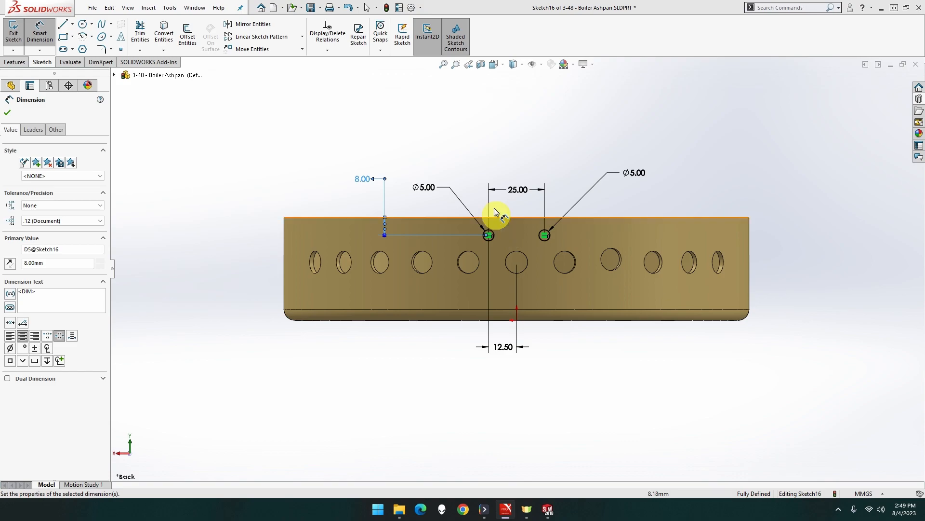
pyautogui.click(476, 152)
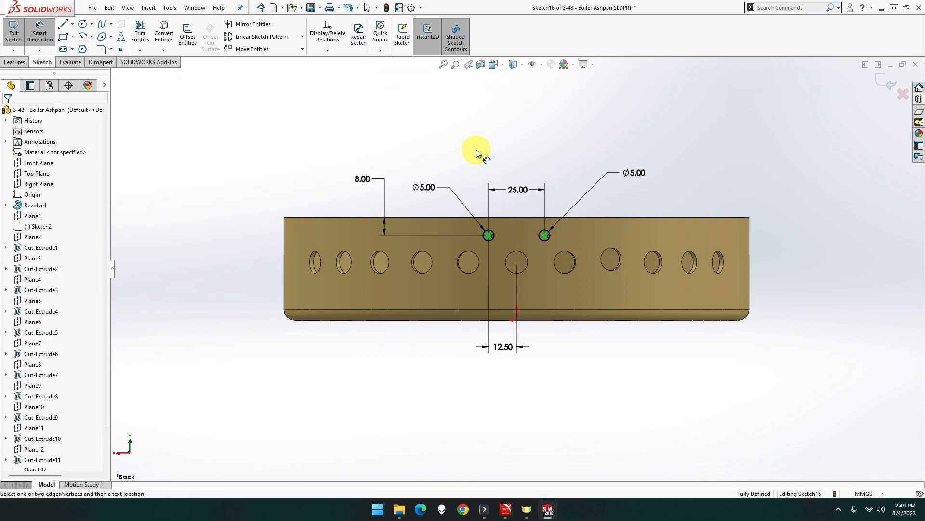
# Cut-extrude the two 5 mm circles through the adjacent side wall with the Up To Next end condition.
pyautogui.moveTo(285, 139); pyautogui.dragTo(256, 170, button='middle')
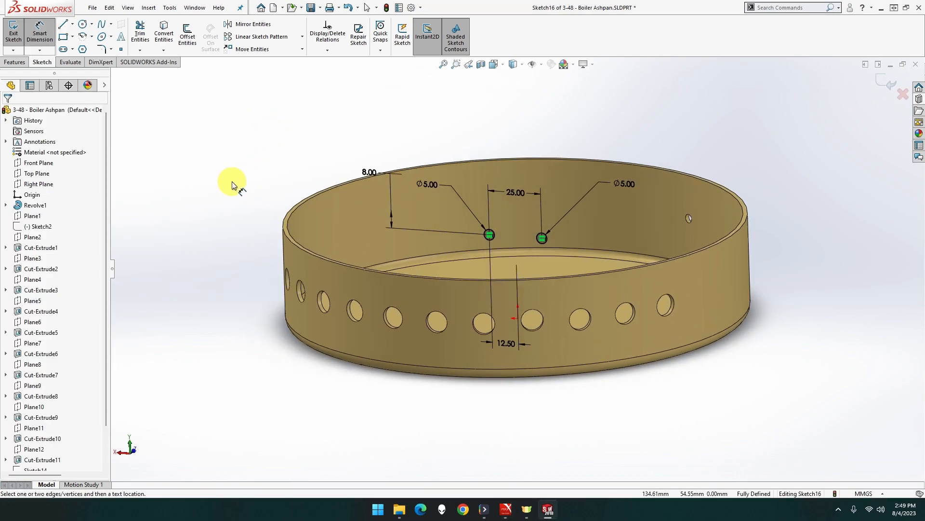
pyautogui.click(18, 62)
pyautogui.click(143, 34)
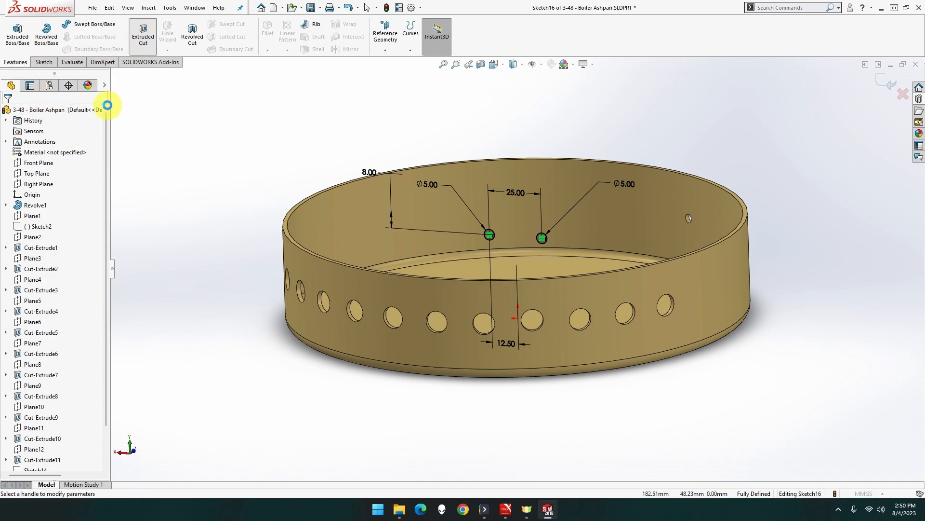
pyautogui.click(48, 172)
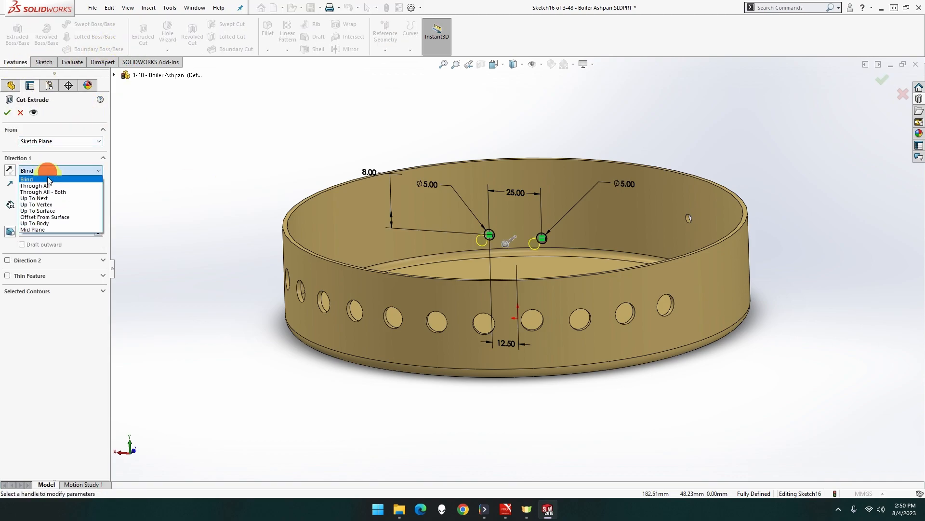
pyautogui.click(47, 198)
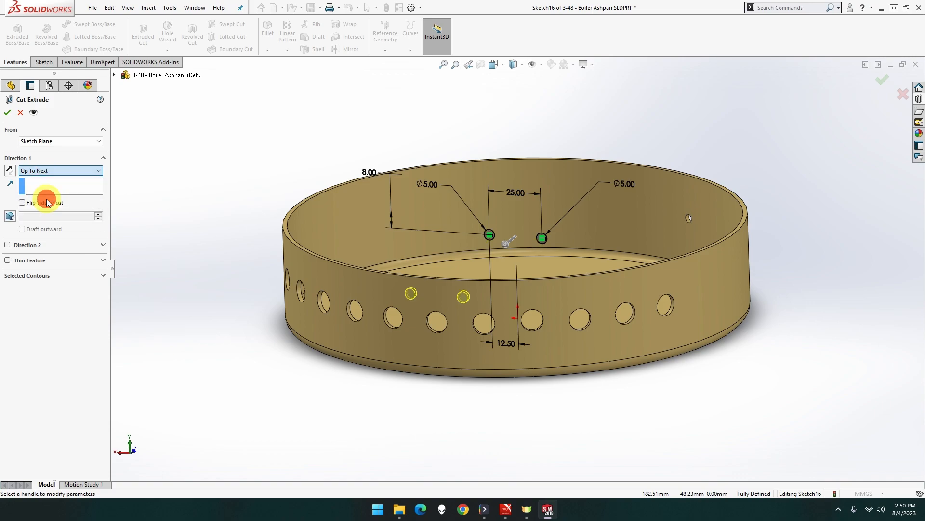
pyautogui.click(7, 113)
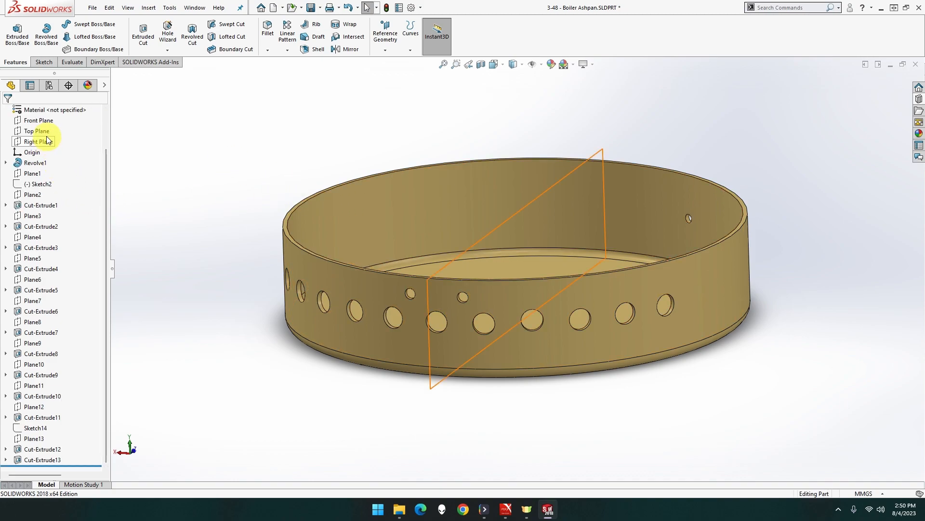
# Start a sketch on the Front Plane and draw a circle about 39 mm in diameter near the middle of the pan's upper wall.
pyautogui.rightClick(42, 122)
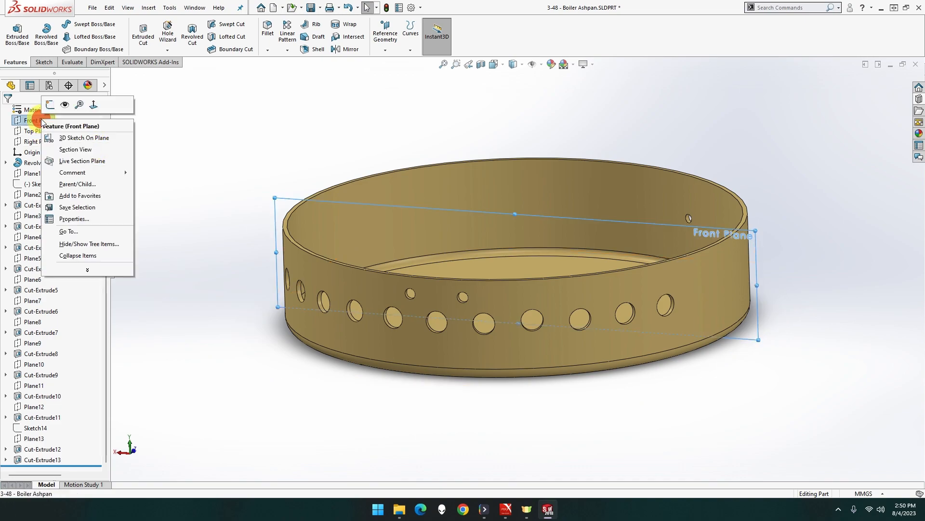
pyautogui.click(94, 104)
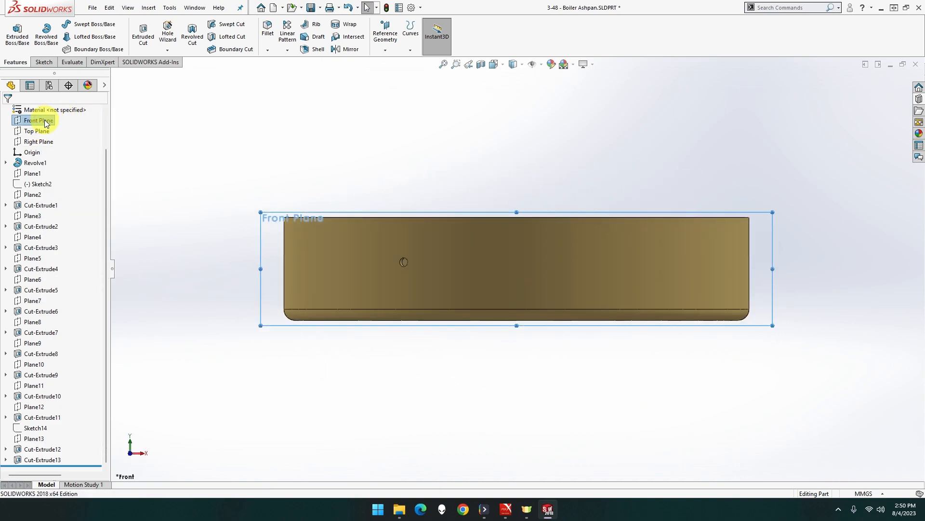
pyautogui.rightClick(46, 124)
pyautogui.click(54, 109)
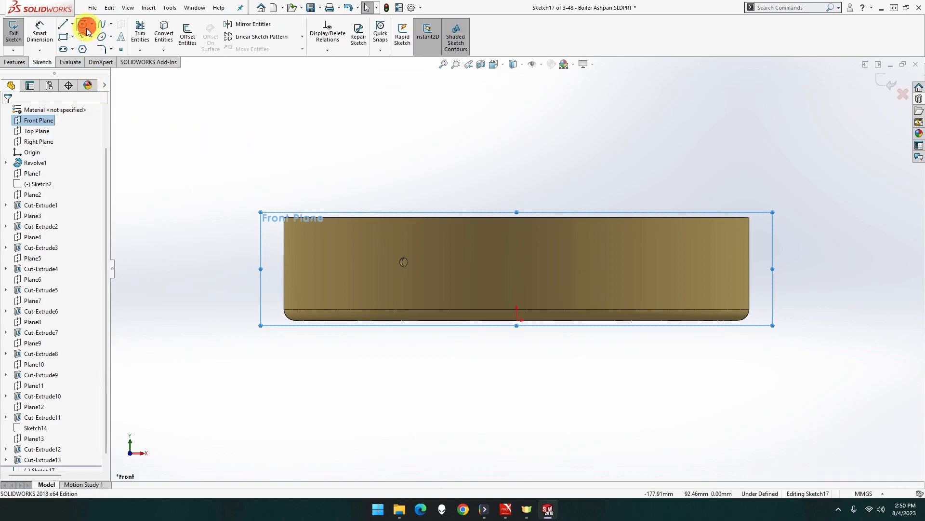
pyautogui.click(514, 233)
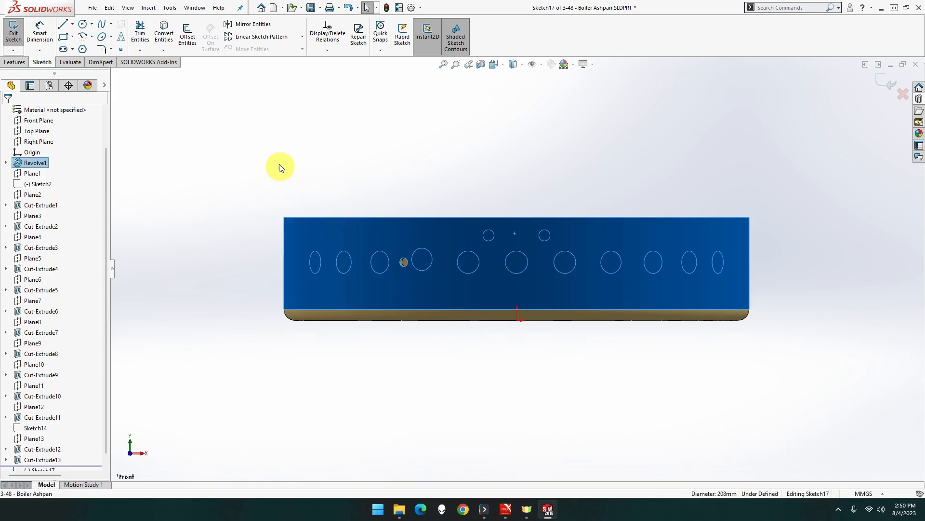
pyautogui.click(183, 127)
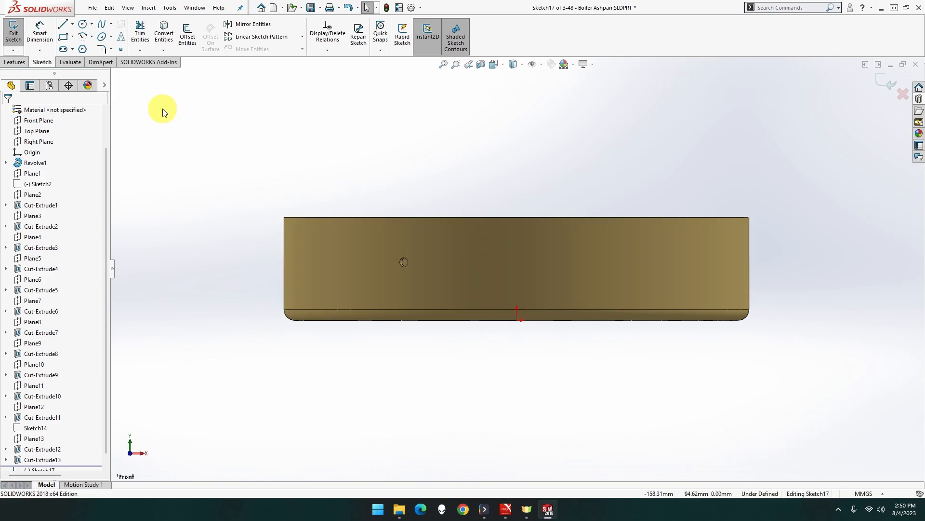
pyautogui.click(84, 27)
pyautogui.click(509, 238)
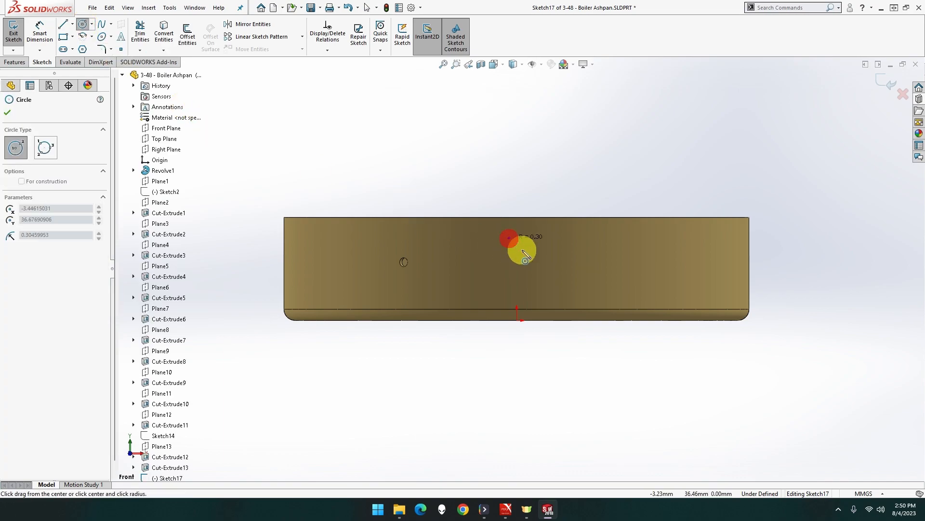
pyautogui.click(543, 265)
# Set the new circle's diameter to 9 mm and exit the sketch.
pyautogui.moveTo(428, 201); pyautogui.dragTo(421, 240, button='middle')
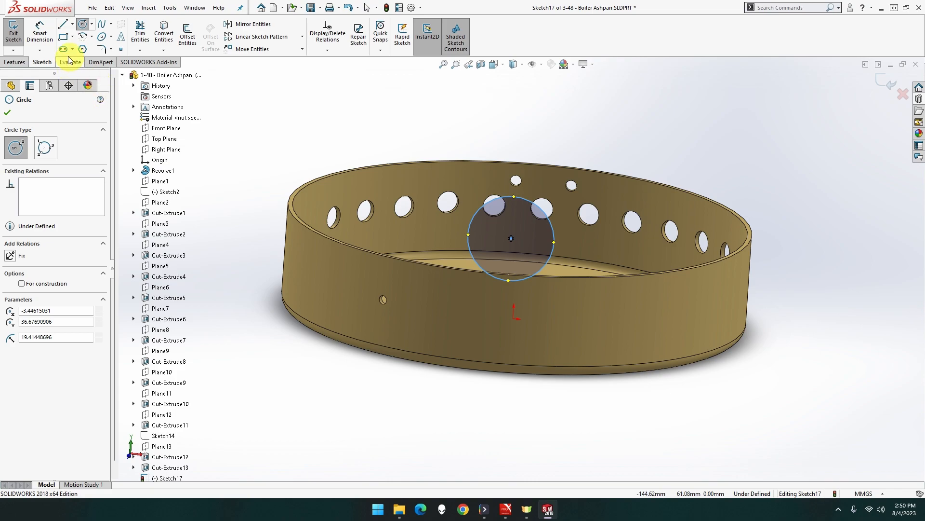
pyautogui.click(40, 33)
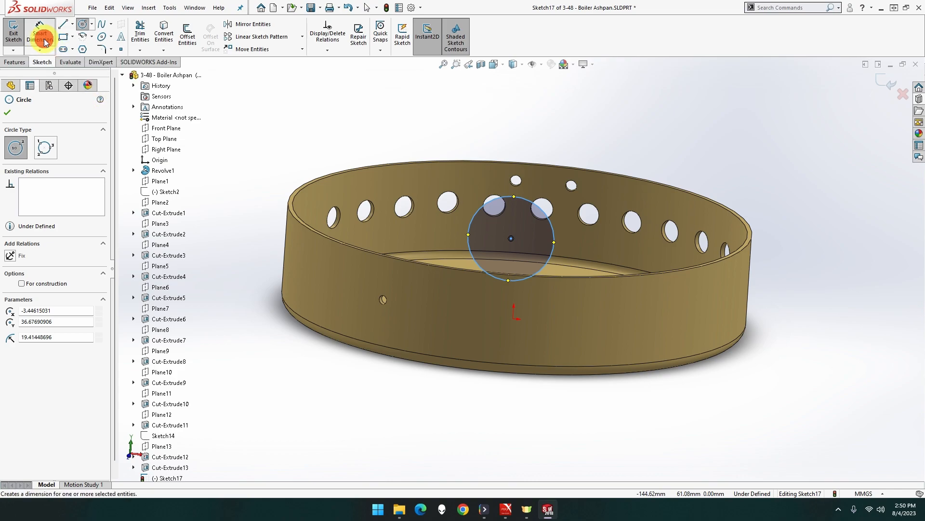
pyautogui.click(497, 200)
pyautogui.click(465, 141)
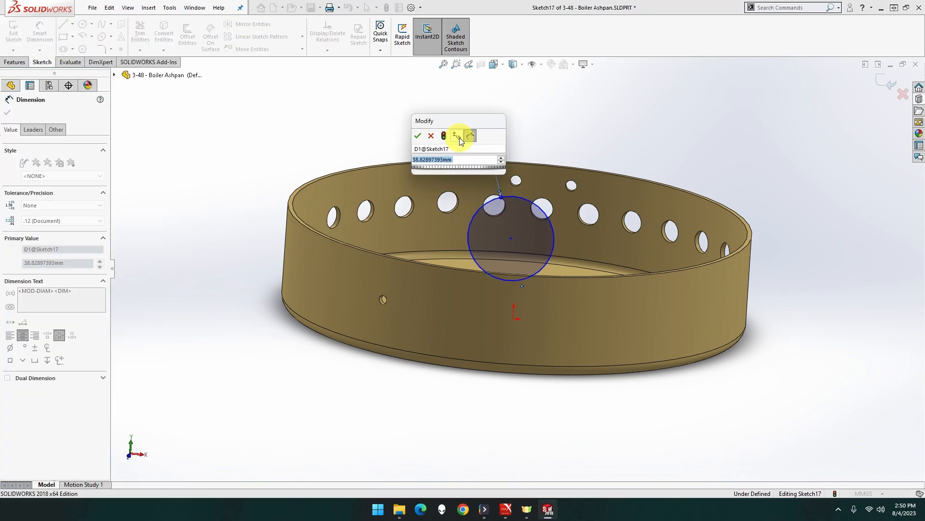
pyautogui.write('9')
pyautogui.press('Return')
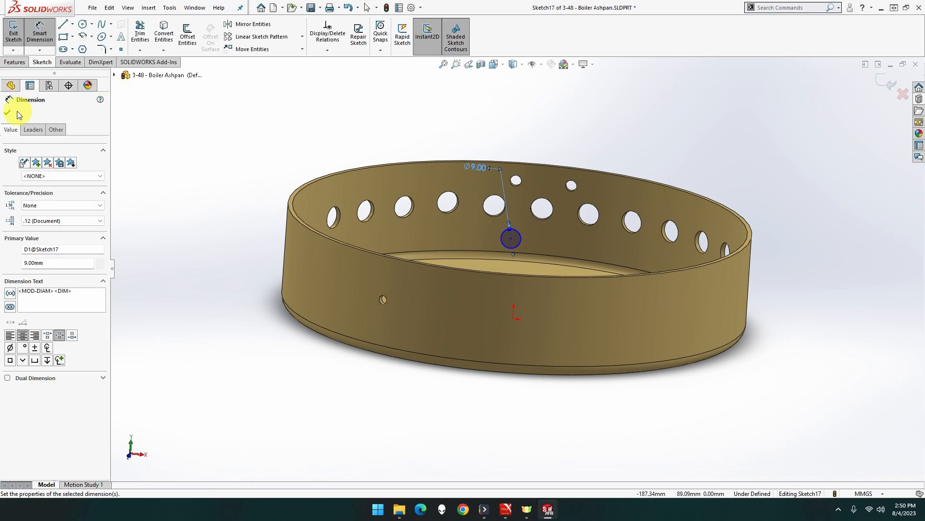
pyautogui.click(9, 113)
pyautogui.click(10, 34)
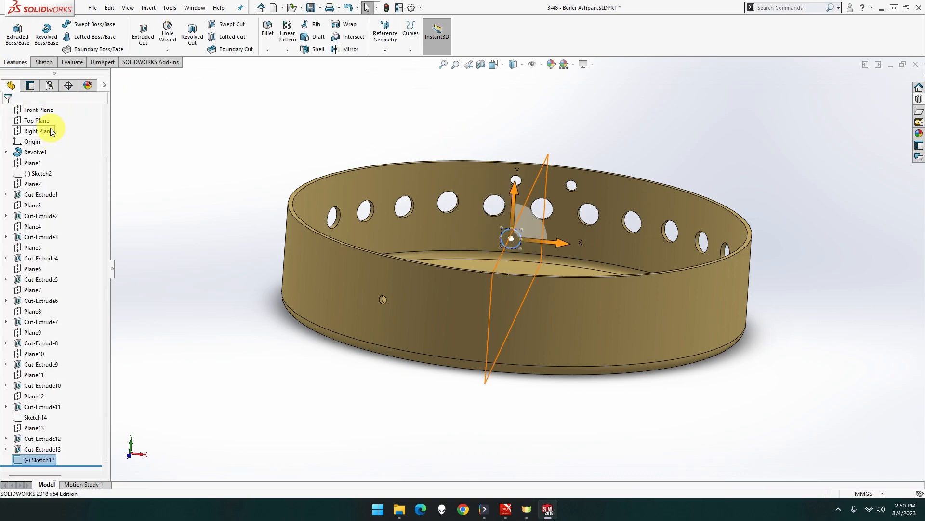
# Reopen the 9 mm circle's sketch facing the Front Plane and add a Vertical relation between the circle's center and the origin.
pyautogui.rightClick(46, 111)
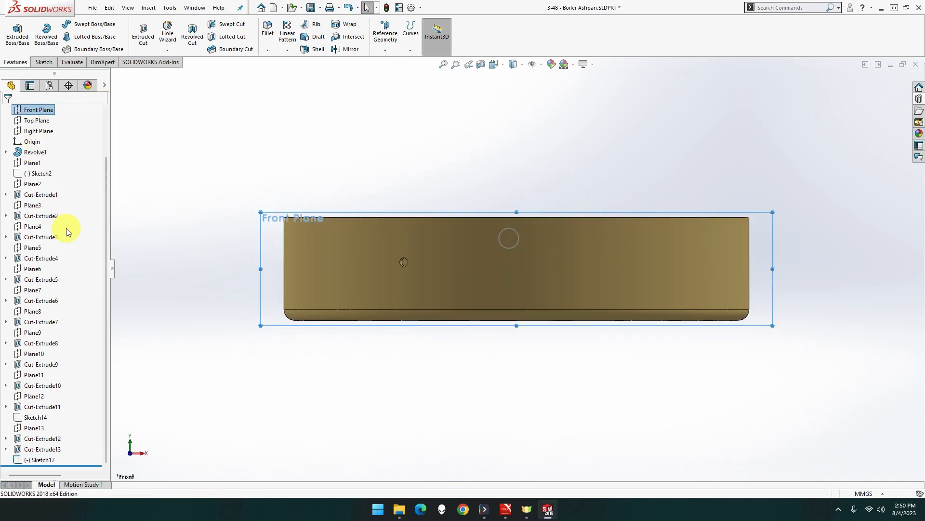
pyautogui.click(39, 460)
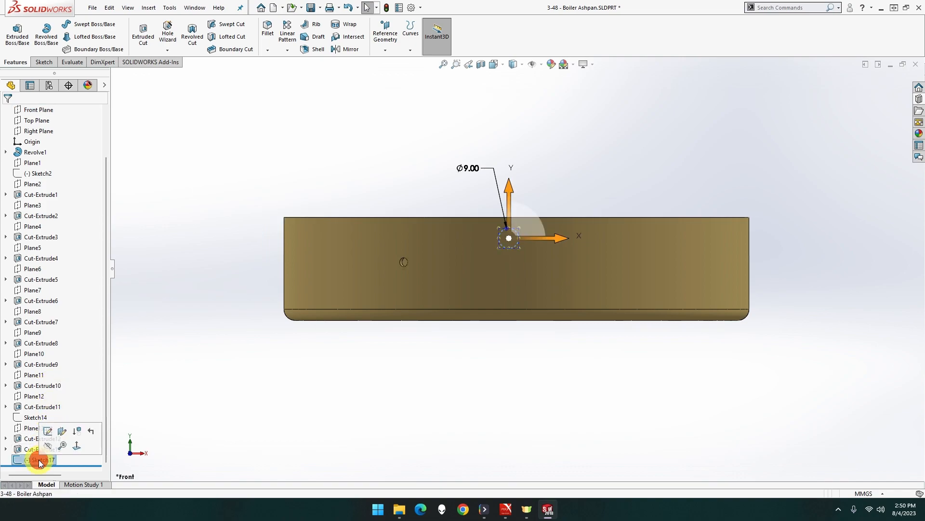
pyautogui.click(47, 432)
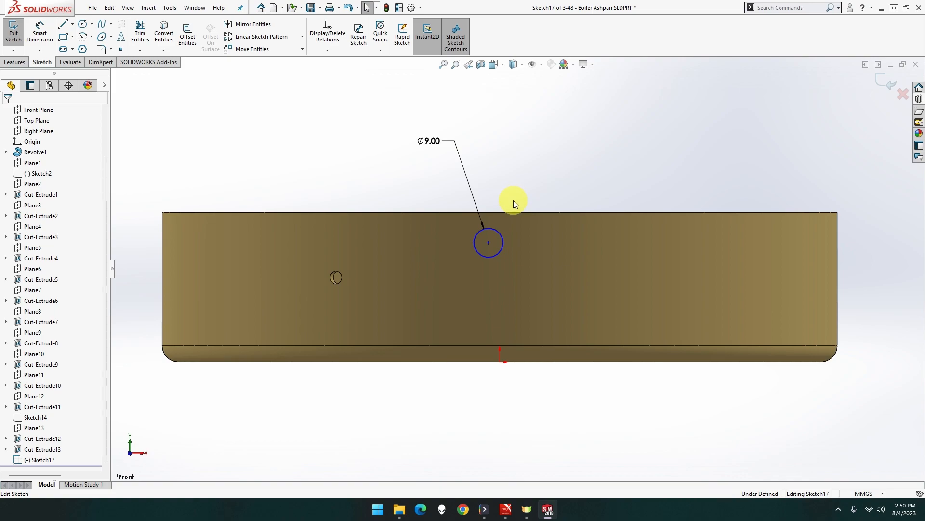
pyautogui.click(489, 242)
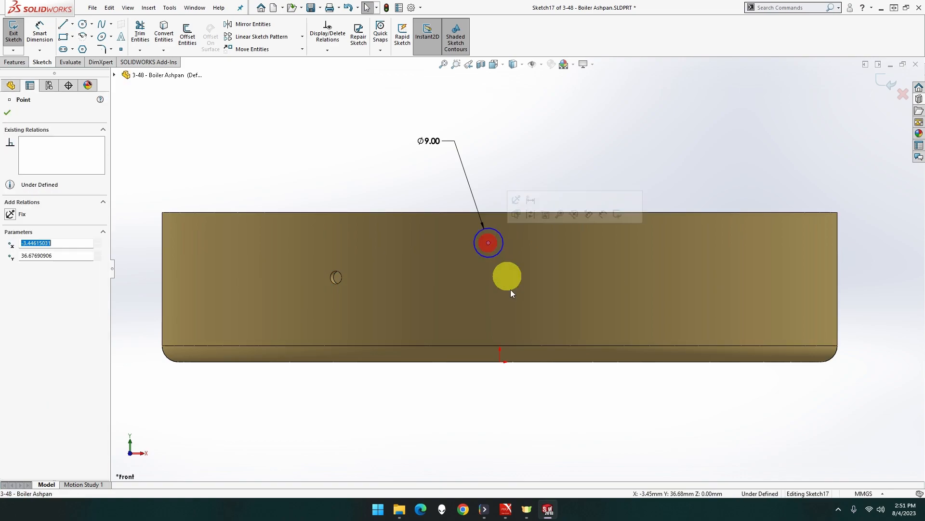
pyautogui.keyDown('ctrl'); pyautogui.click(500, 360); pyautogui.keyUp('ctrl')
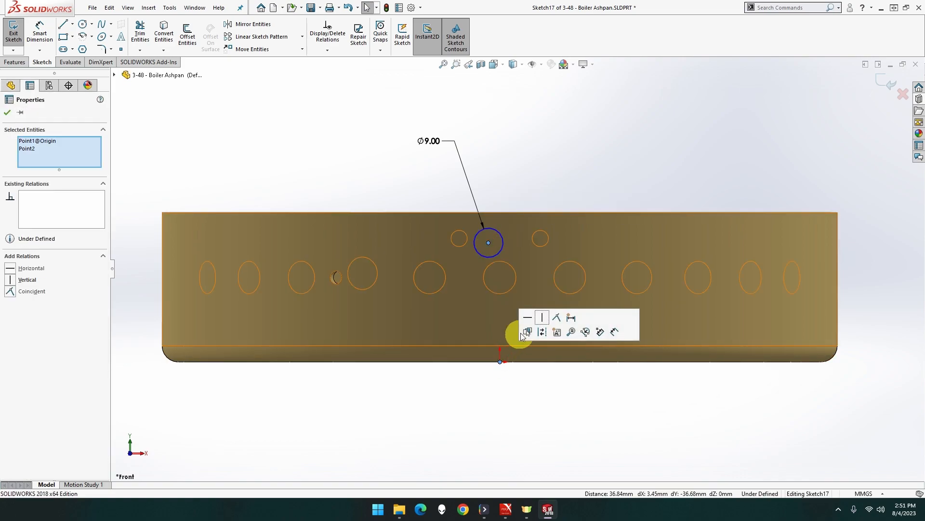
pyautogui.click(543, 317)
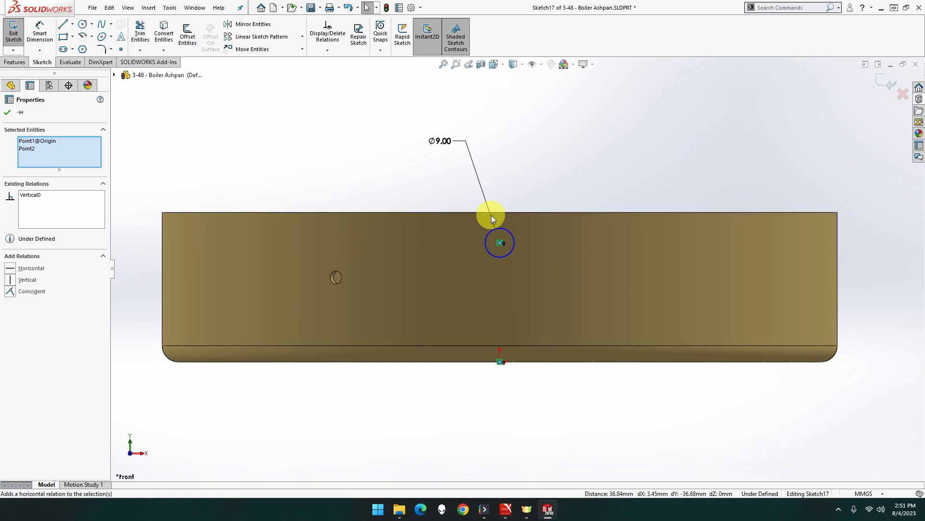
pyautogui.click(363, 138)
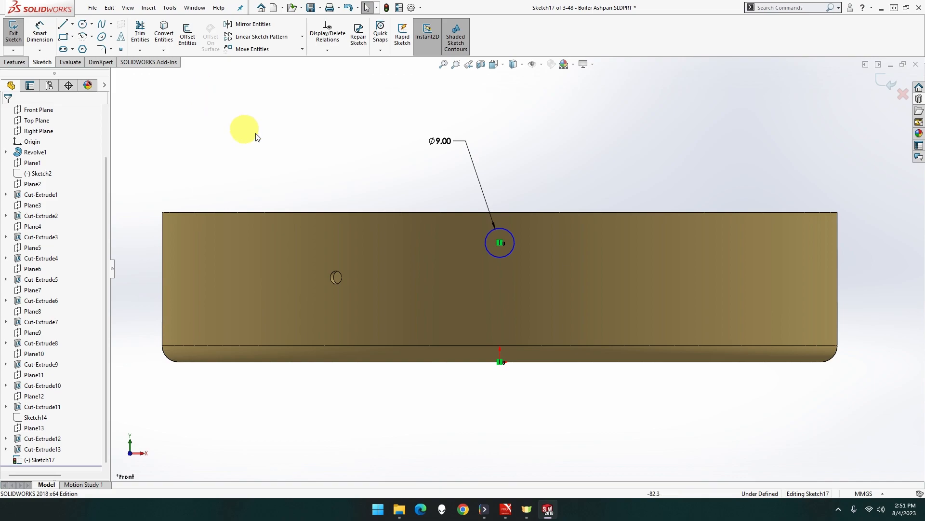
# Set the vertical distance from the pan's upper rim to the 9 mm circle's center to 3 mm.
pyautogui.click(39, 33)
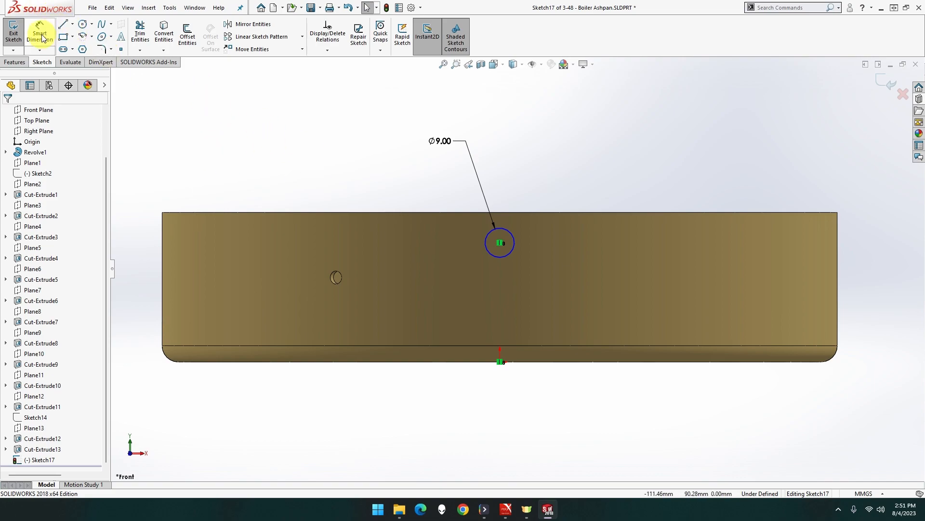
pyautogui.click(496, 258)
pyautogui.click(480, 213)
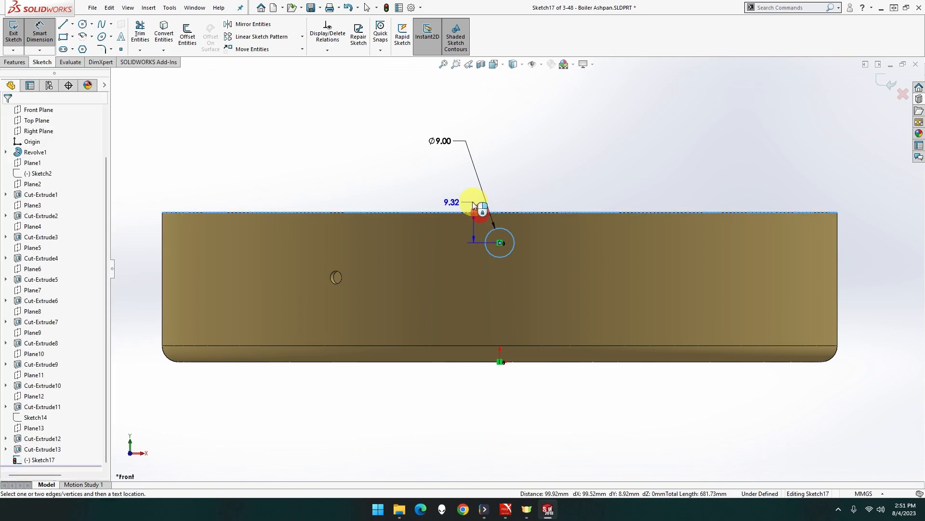
pyautogui.click(431, 188)
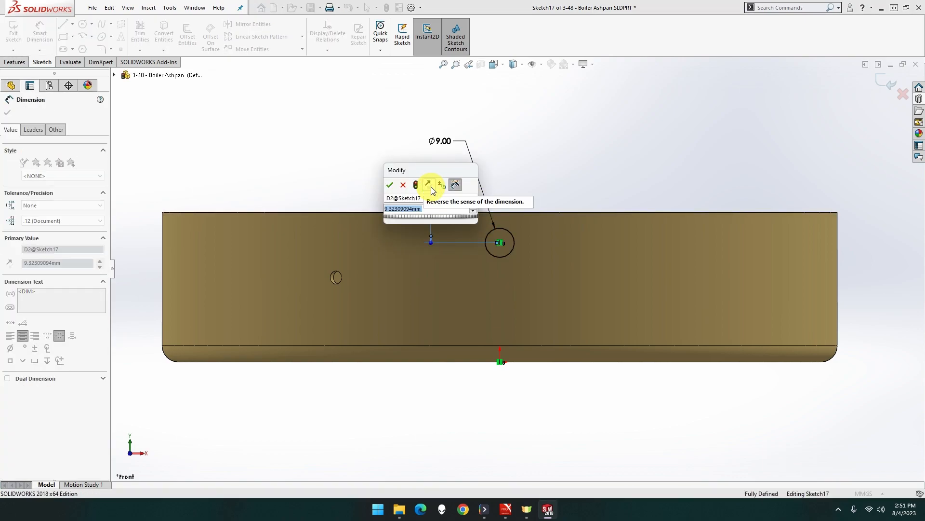
pyautogui.write('3')
pyautogui.press('Return')
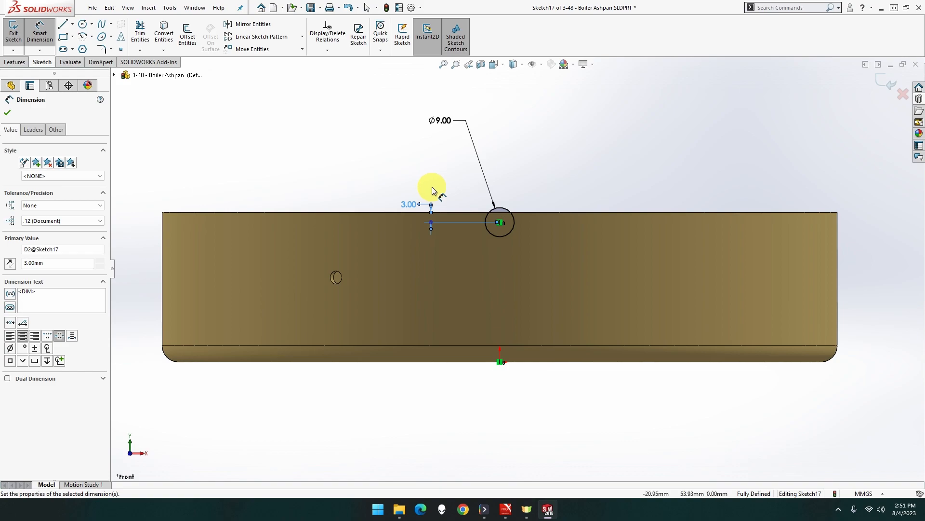
# Cut-extrude the 9 mm circle Up To Next in the reversed direction, notching the rim of the wall opposite the two 5 mm holes.
pyautogui.moveTo(432, 187); pyautogui.dragTo(448, 208, button='middle')
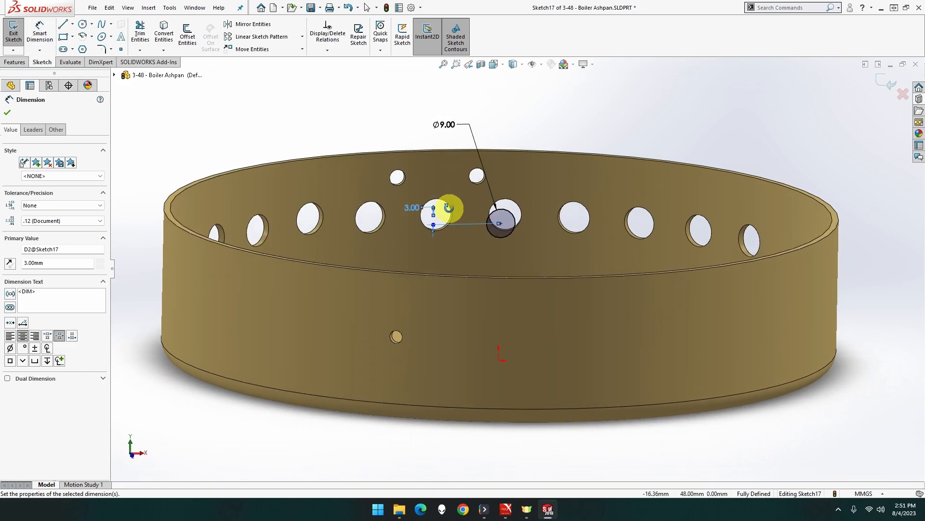
pyautogui.click(14, 62)
pyautogui.click(141, 34)
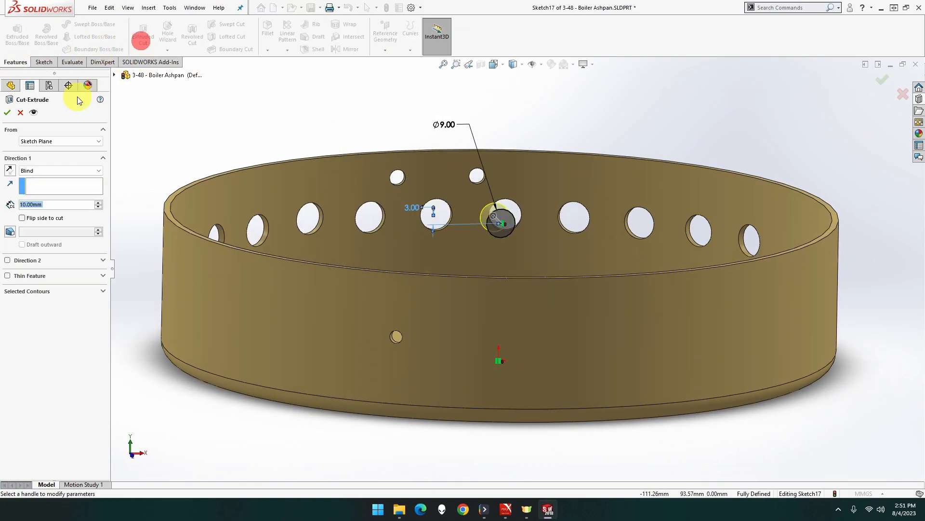
pyautogui.click(37, 170)
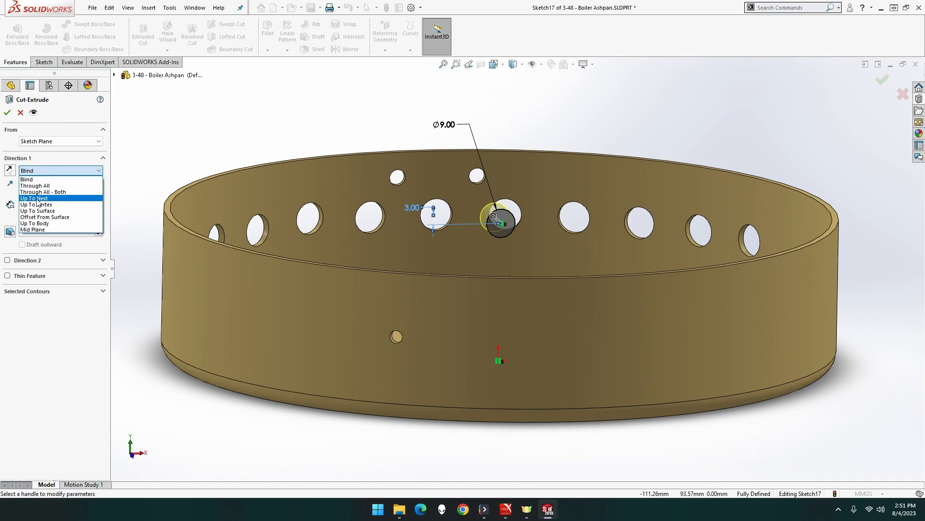
pyautogui.click(38, 202)
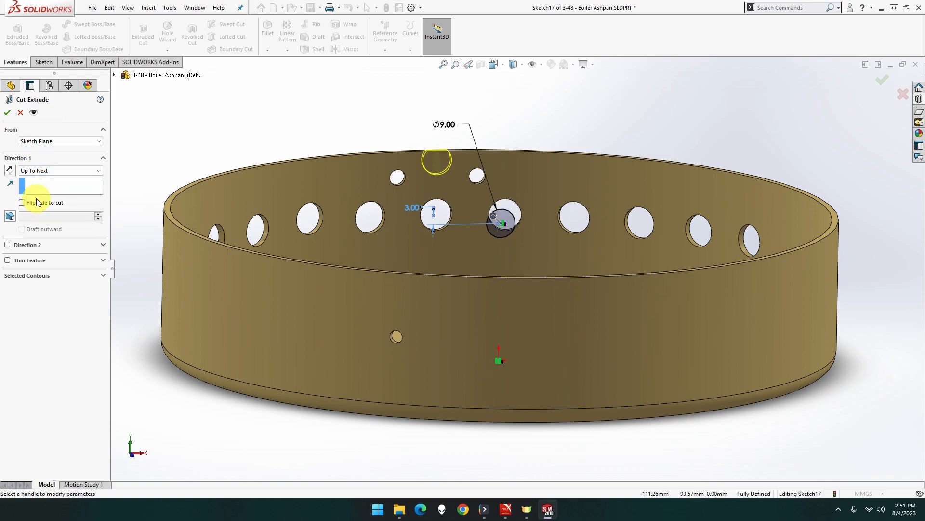
pyautogui.click(11, 171)
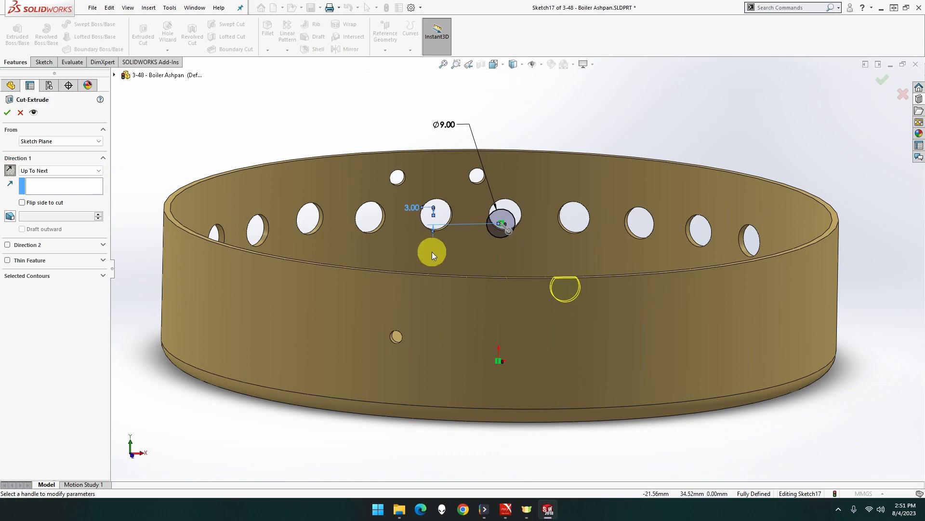
pyautogui.click(7, 116)
pyautogui.moveTo(258, 121); pyautogui.dragTo(255, 127, button='middle')
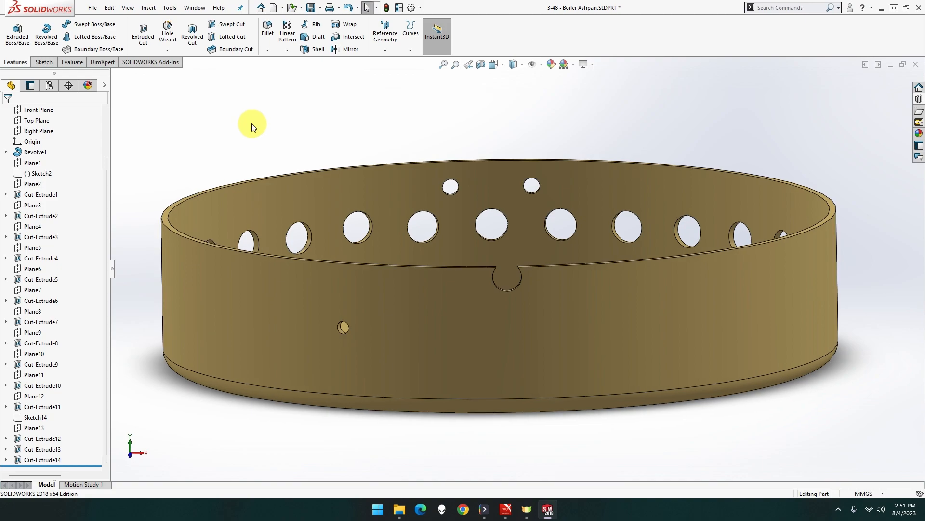